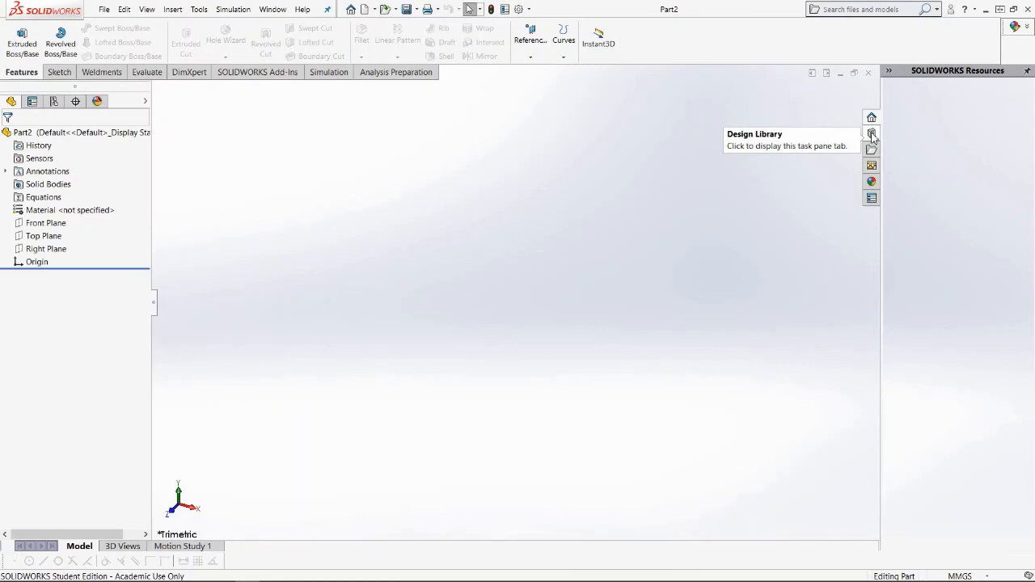
Browse the Design Library's Toolbox to the DIN Power Transmission Gears folder.
{"action": "left_click", "coordinate": [872, 134]}
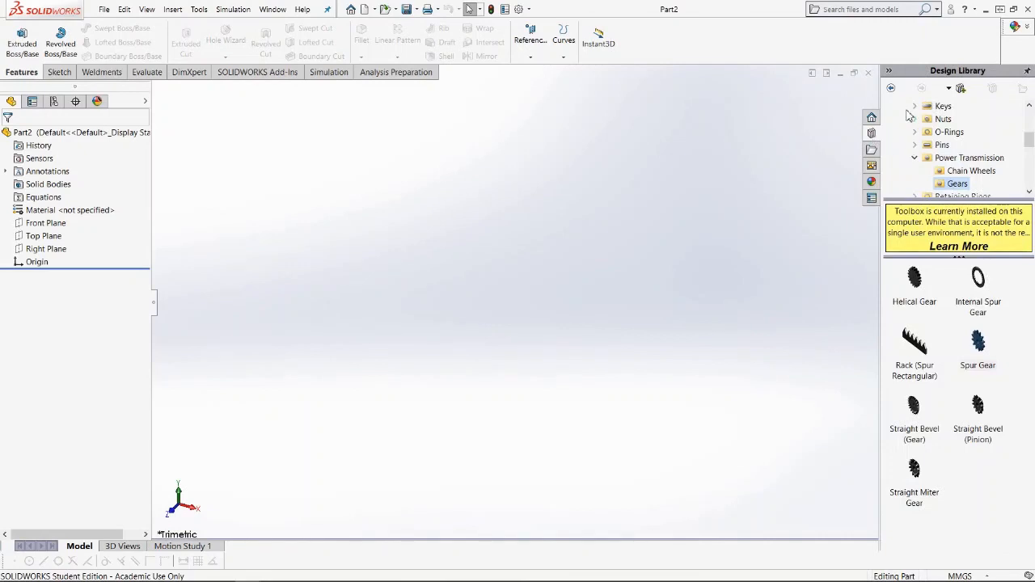
{"action": "left_click", "coordinate": [892, 89]}
{"action": "left_click", "coordinate": [891, 89]}
{"action": "left_click", "coordinate": [891, 89]}
{"action": "left_click", "coordinate": [891, 89]}
{"action": "left_click", "coordinate": [892, 89]}
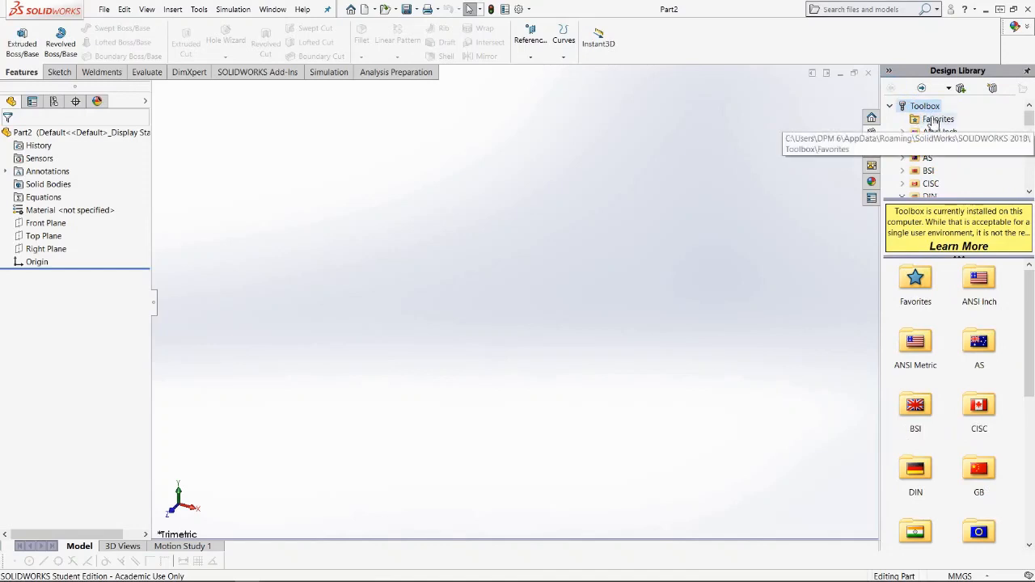
{"action": "left_click", "coordinate": [925, 107]}
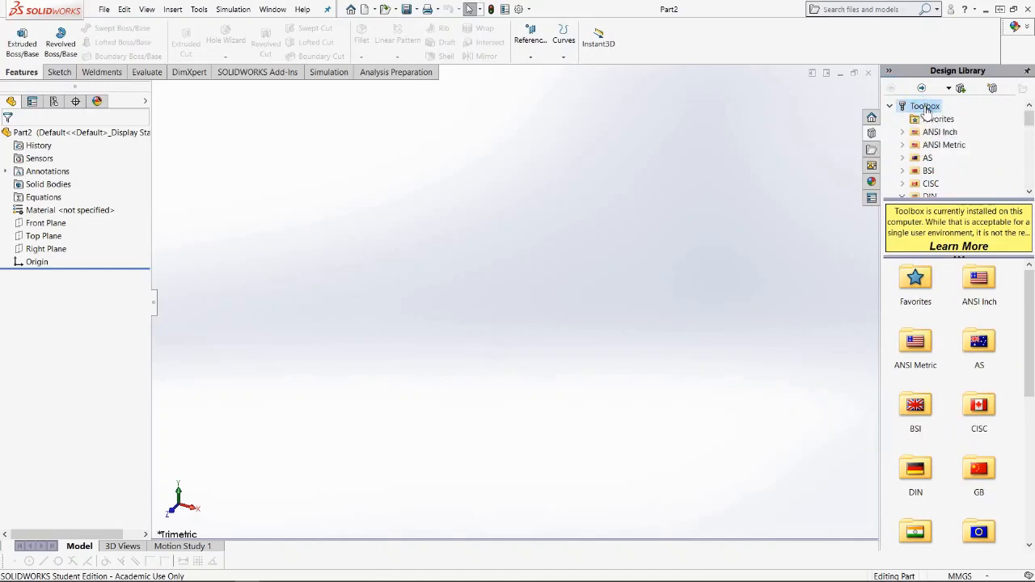
{"action": "double_click", "coordinate": [916, 479]}
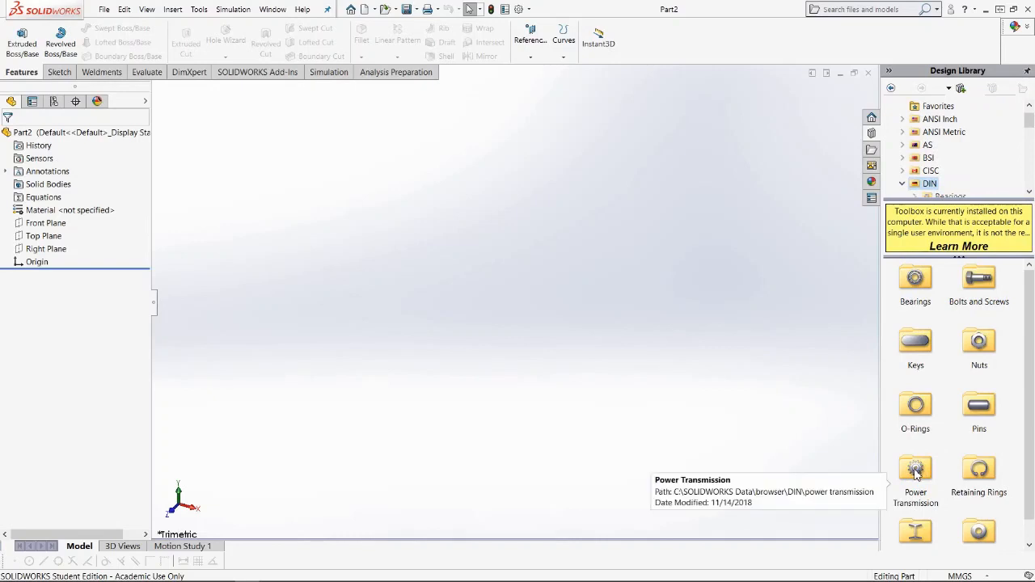
{"action": "double_click", "coordinate": [916, 475]}
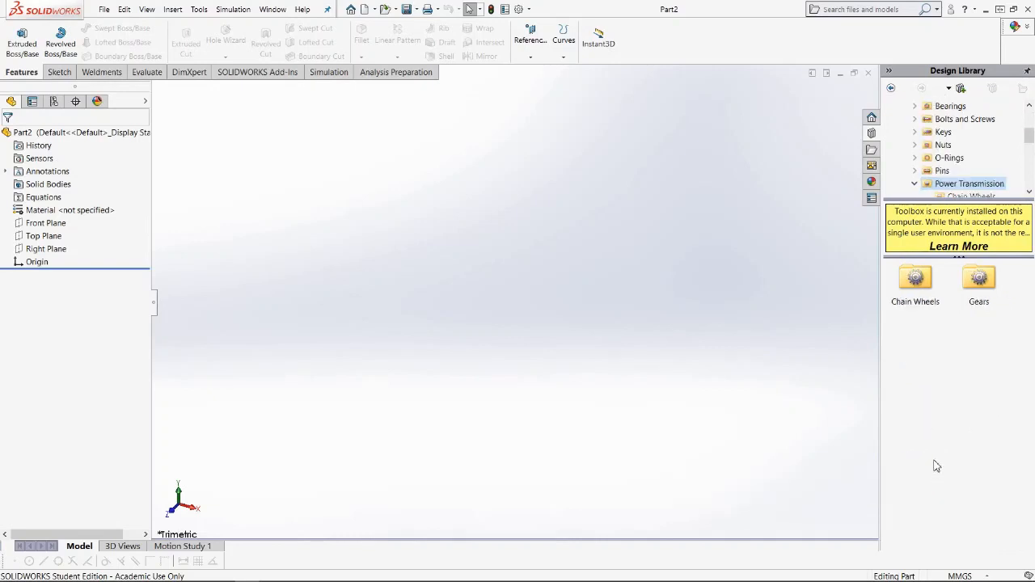
{"action": "double_click", "coordinate": [980, 279]}
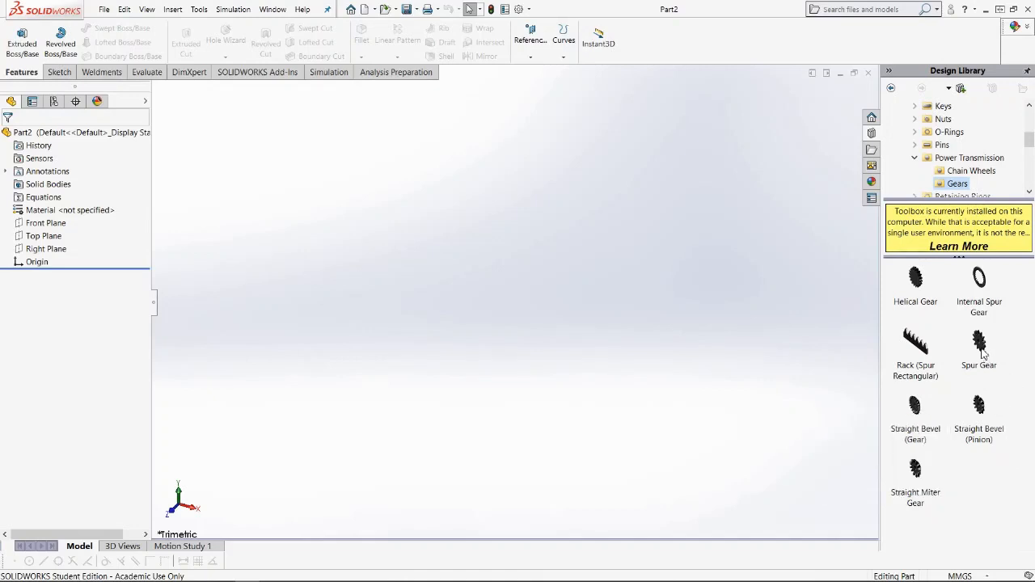
Create a part from the DIN Spur Gear component.
{"action": "mouse_move", "coordinate": [982, 348]}
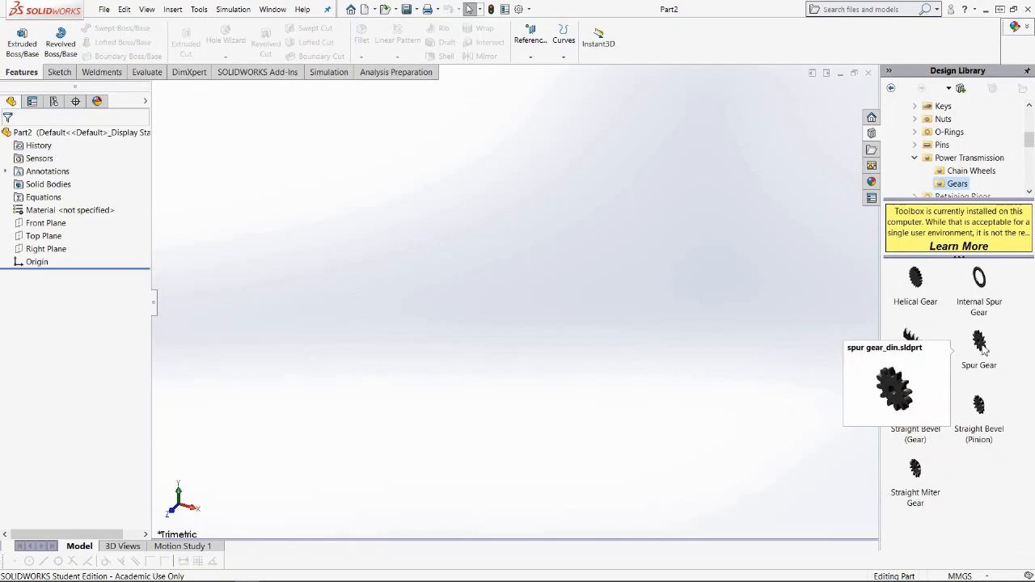
{"action": "right_click", "coordinate": [984, 347]}
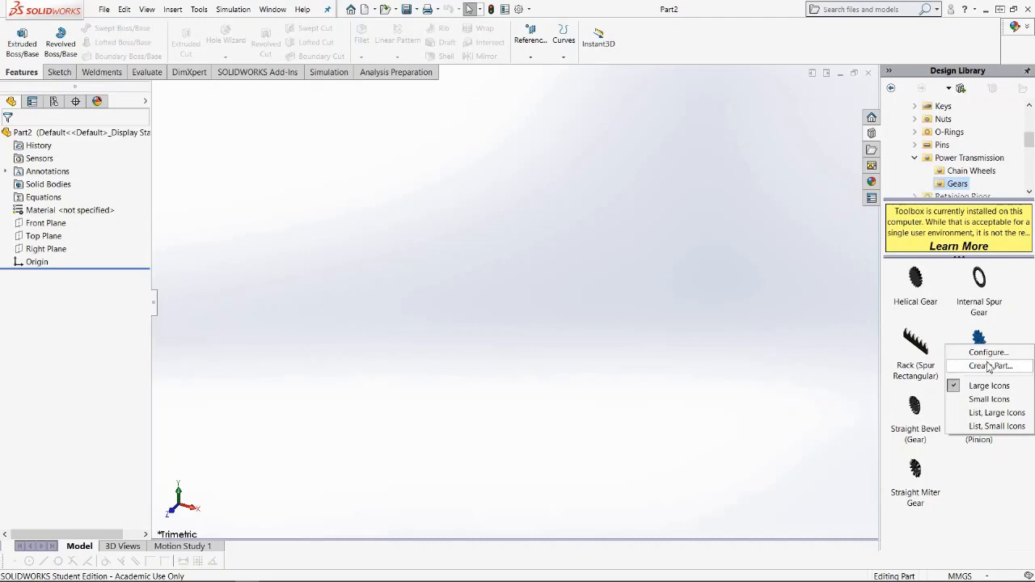
{"action": "left_click", "coordinate": [989, 368]}
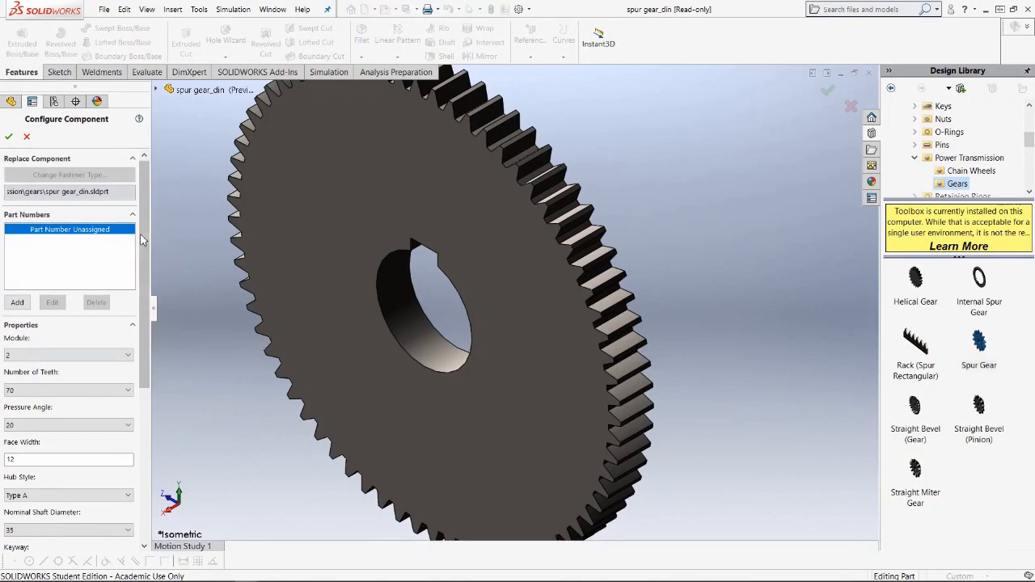
Set the spur gear's module to 2 and its number of teeth to 50.
{"action": "scroll", "coordinate": [129, 283], "scroll_direction": "down", "scroll_amount": 4}
{"action": "scroll", "coordinate": [127, 348], "scroll_direction": "down", "scroll_amount": 2}
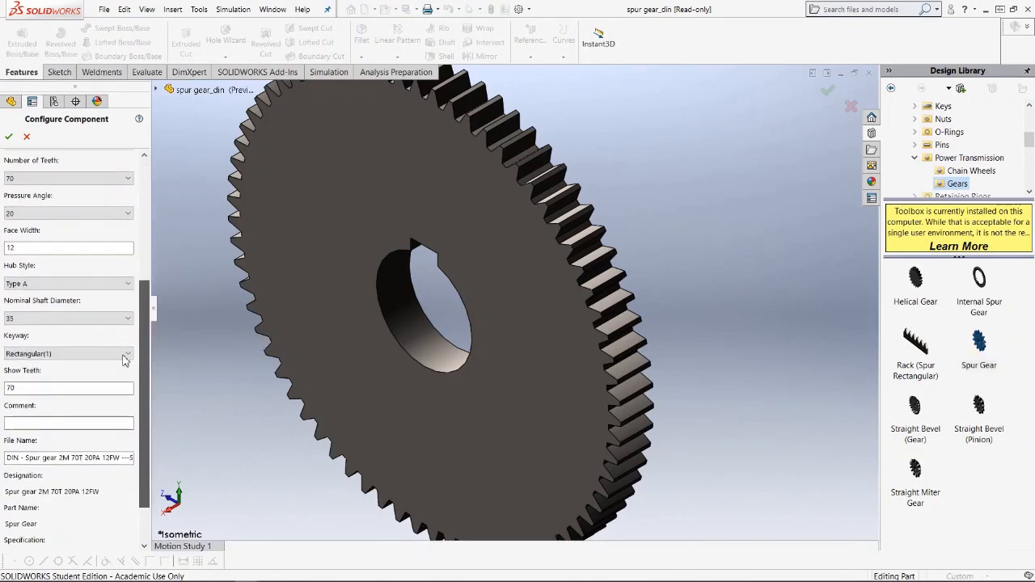
{"action": "scroll", "coordinate": [124, 323], "scroll_direction": "up", "scroll_amount": 4}
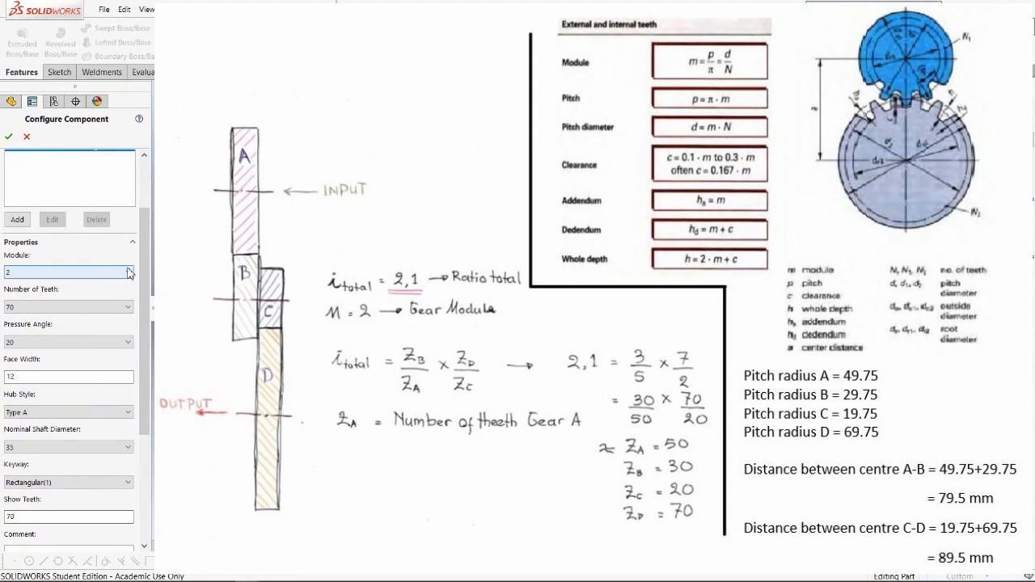
{"action": "left_click", "coordinate": [127, 272]}
{"action": "left_click", "coordinate": [24, 283]}
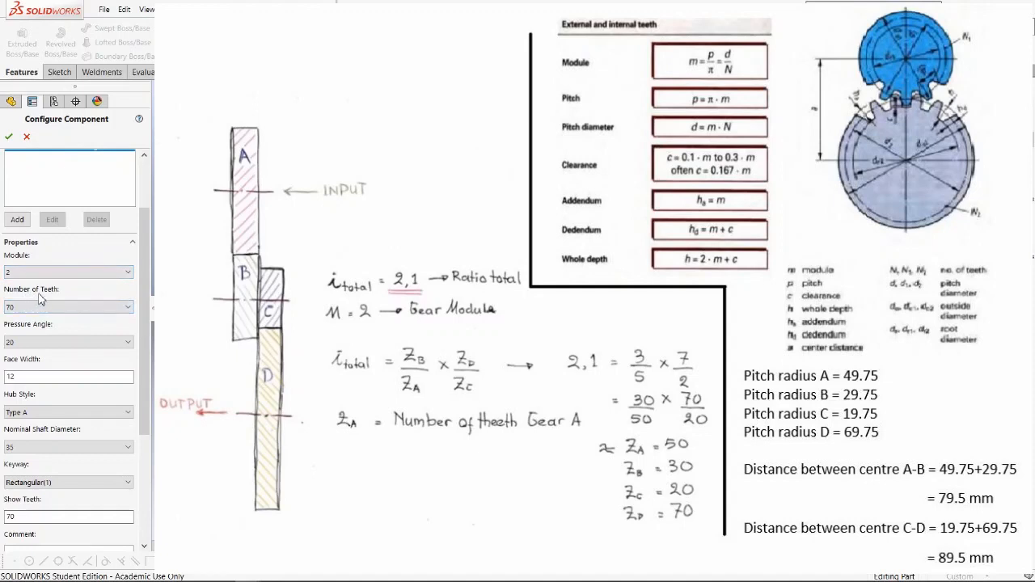
{"action": "left_click", "coordinate": [128, 307]}
{"action": "scroll", "coordinate": [56, 186], "scroll_direction": "up", "scroll_amount": 6}
{"action": "scroll", "coordinate": [48, 149], "scroll_direction": "up", "scroll_amount": 3}
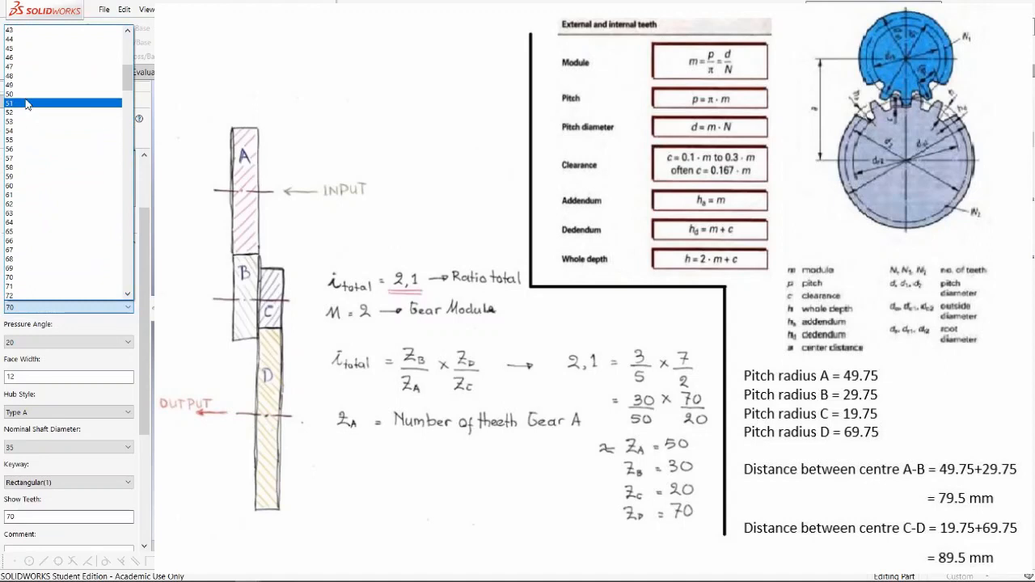
{"action": "left_click", "coordinate": [25, 94]}
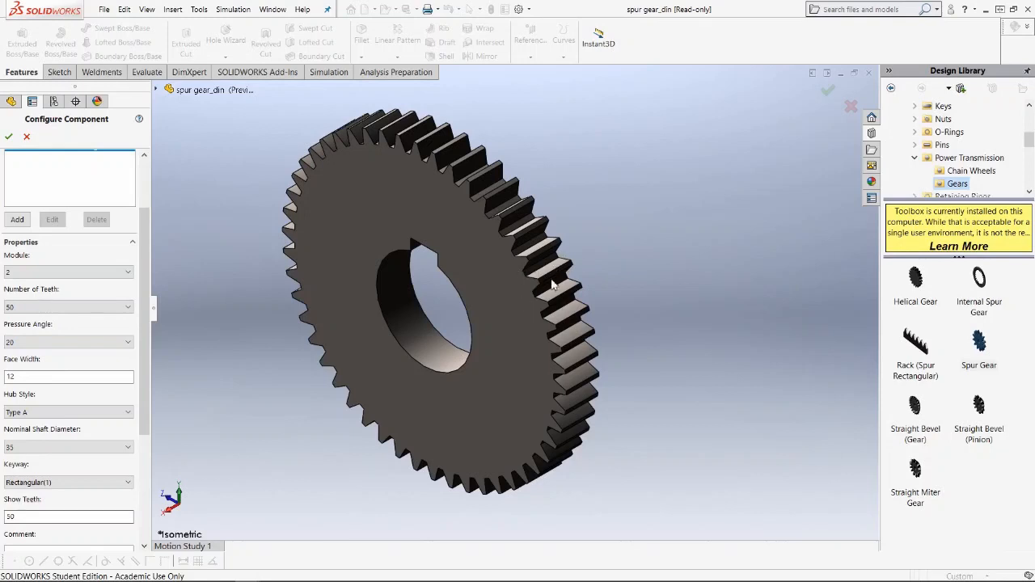
Set the spur gear's face width to 15.
{"action": "double_click", "coordinate": [37, 378]}
{"action": "type", "text": "15"}
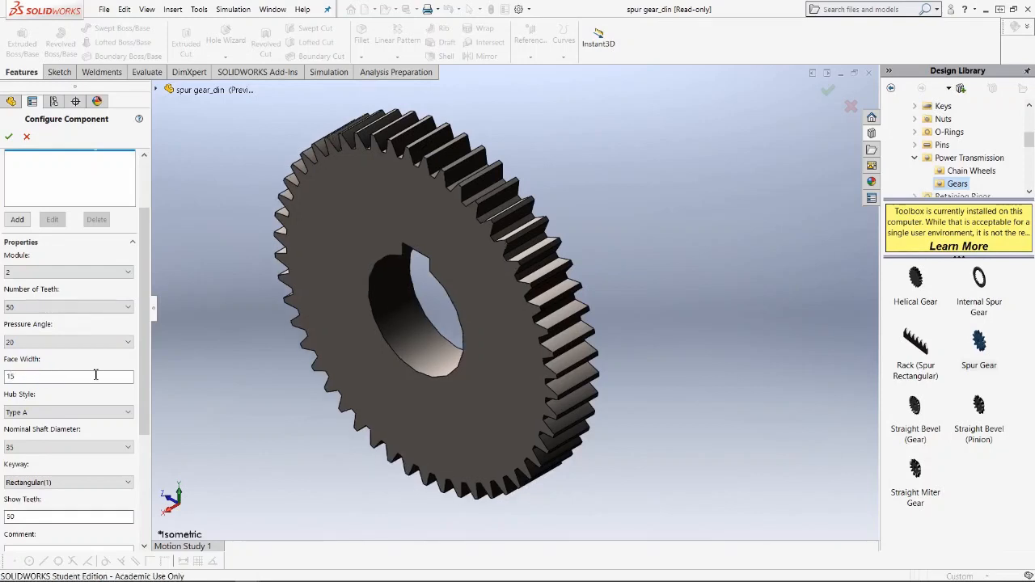
{"action": "scroll", "coordinate": [98, 373], "scroll_direction": "down", "scroll_amount": 4}
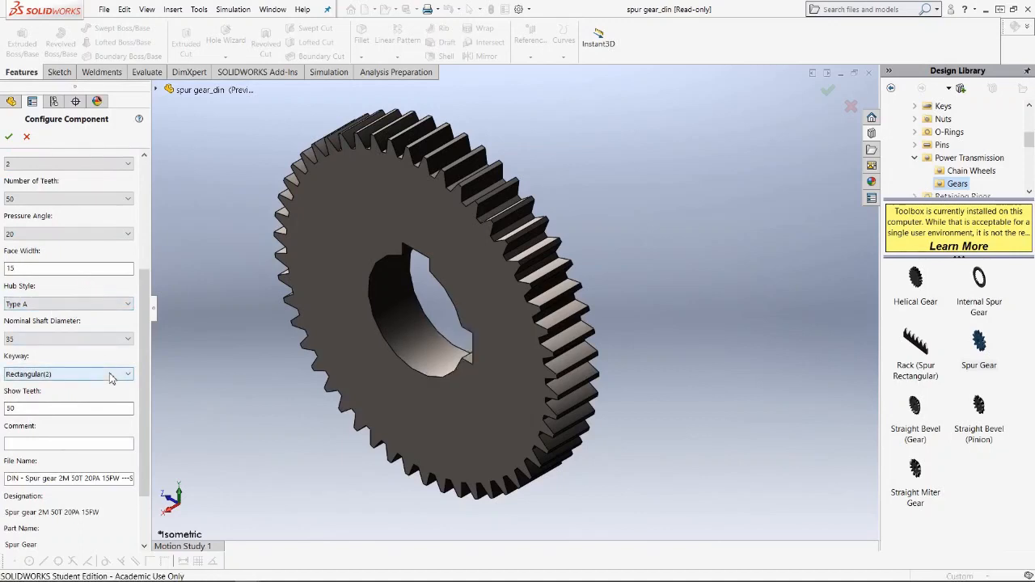
Try hub styles Type B and Type C on the gear and return to Type A.
{"action": "left_click", "coordinate": [93, 304]}
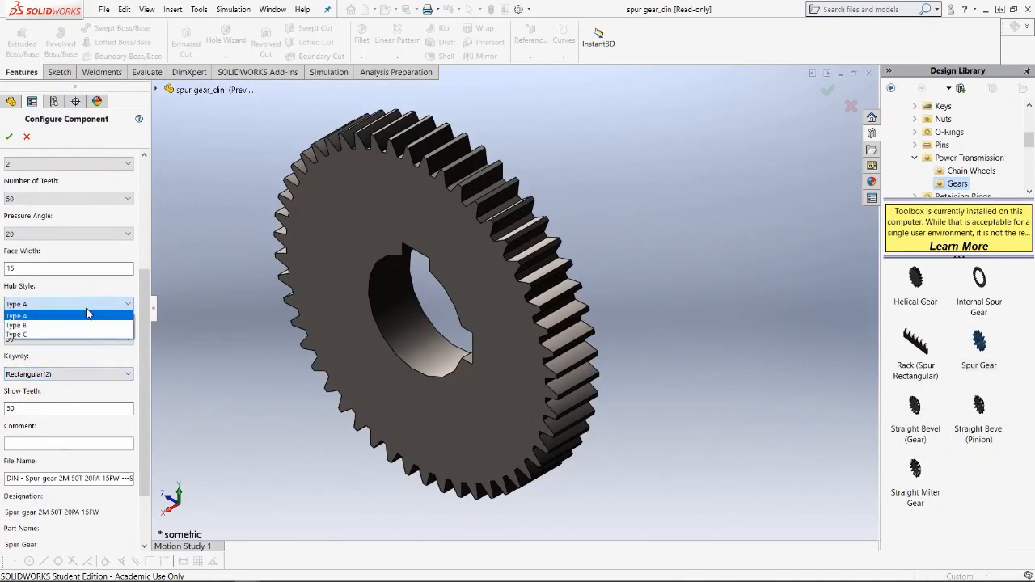
{"action": "left_click", "coordinate": [59, 325]}
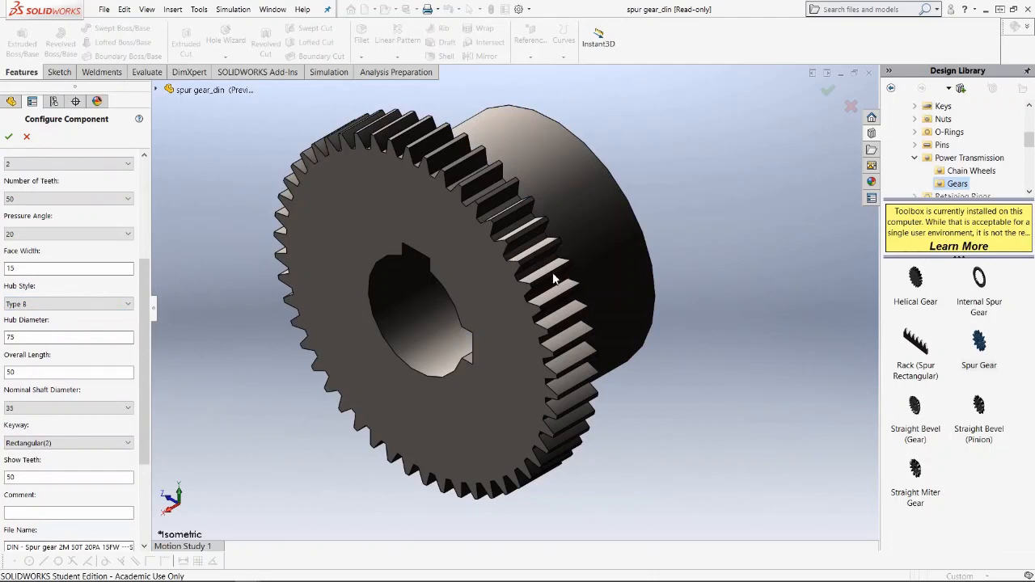
{"action": "left_click", "coordinate": [114, 304]}
{"action": "left_click", "coordinate": [90, 336]}
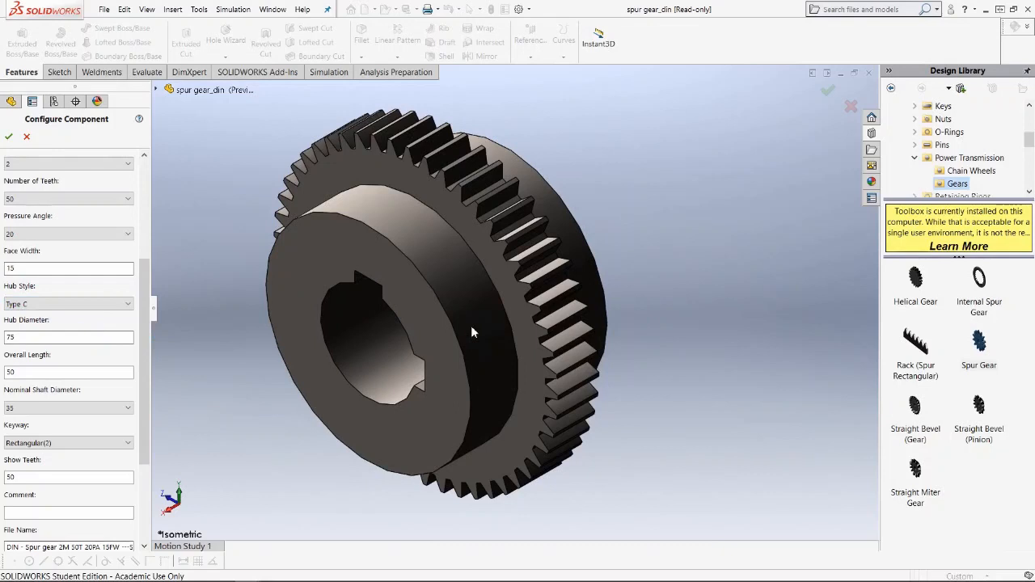
{"action": "left_click", "coordinate": [69, 305]}
{"action": "left_click", "coordinate": [60, 316]}
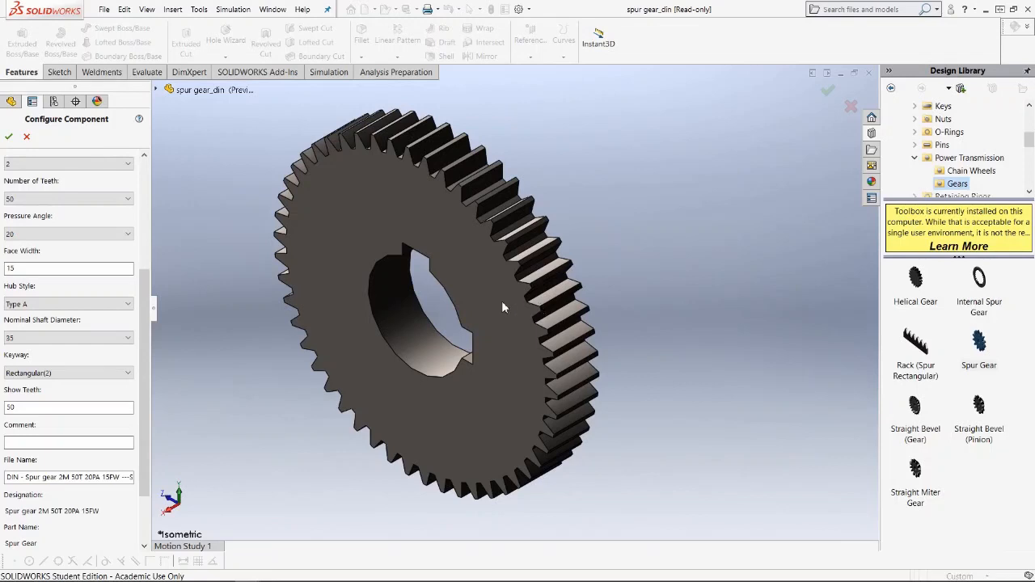
Set the gear's nominal shaft diameter to 25 and its keyway to Rectangular(1).
{"action": "left_click", "coordinate": [105, 339]}
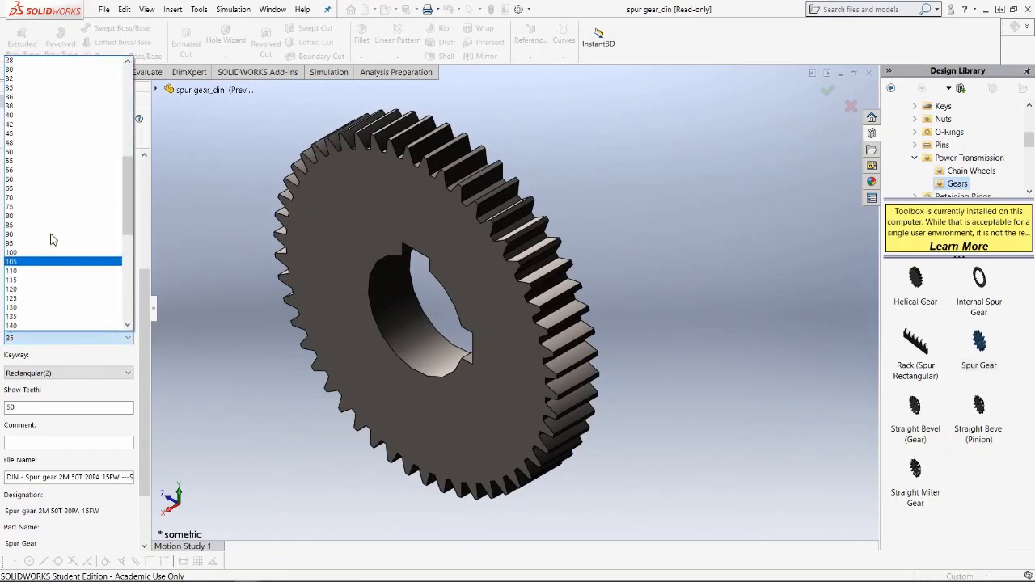
{"action": "scroll", "coordinate": [51, 238], "scroll_direction": "up", "scroll_amount": 1}
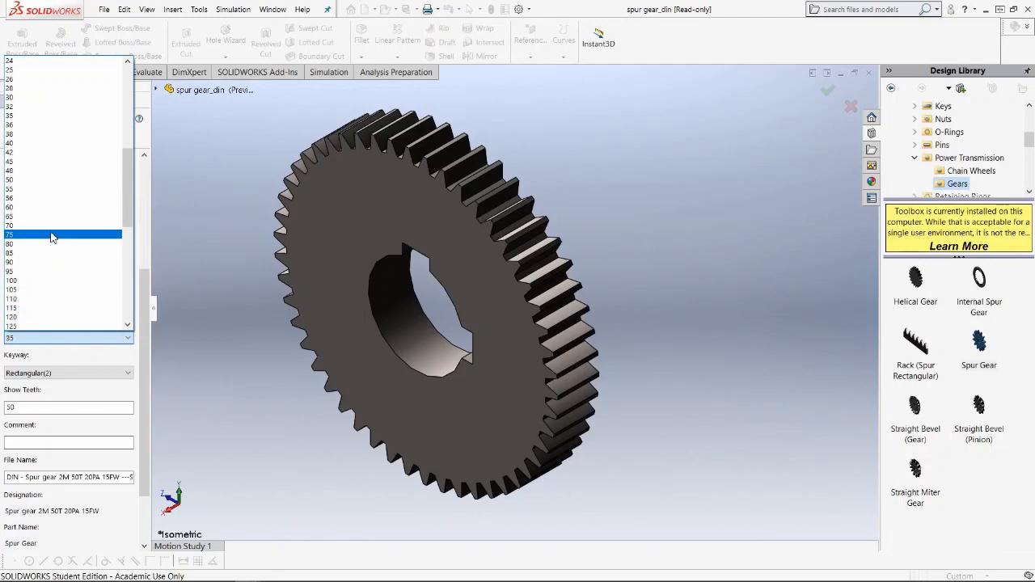
{"action": "scroll", "coordinate": [51, 234], "scroll_direction": "up", "scroll_amount": 1}
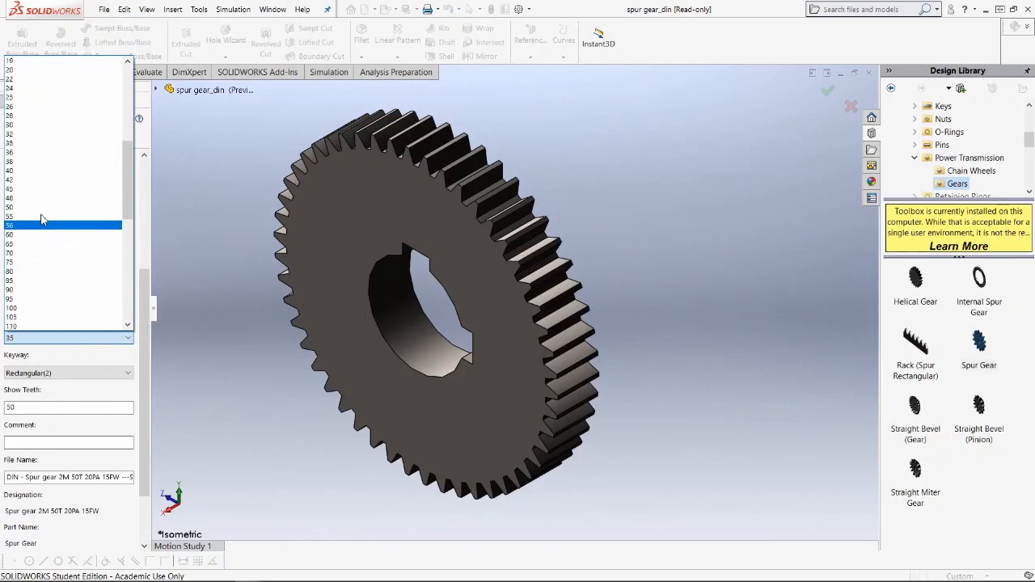
{"action": "left_click", "coordinate": [28, 98]}
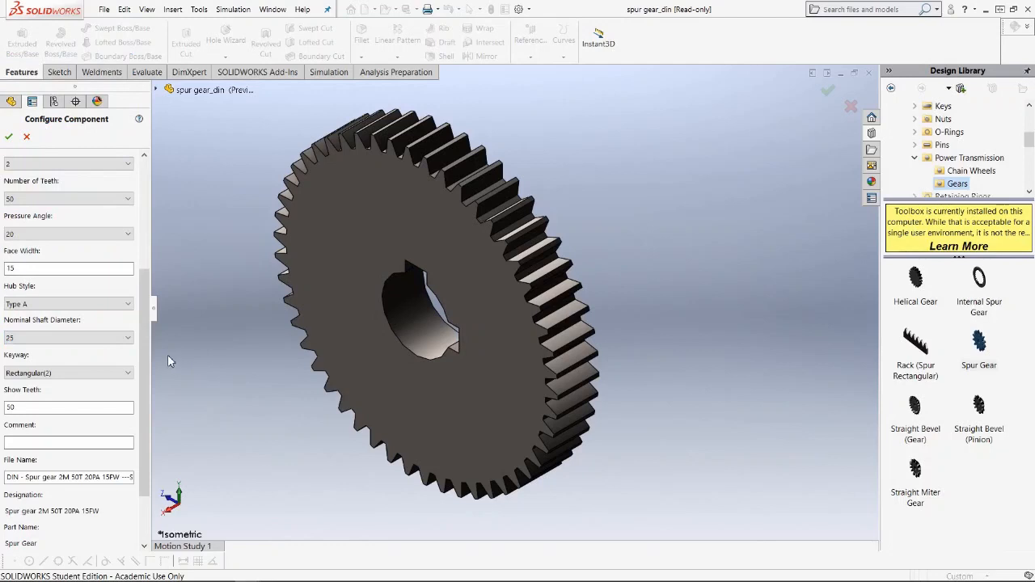
{"action": "scroll", "coordinate": [144, 345], "scroll_direction": "down", "scroll_amount": 1}
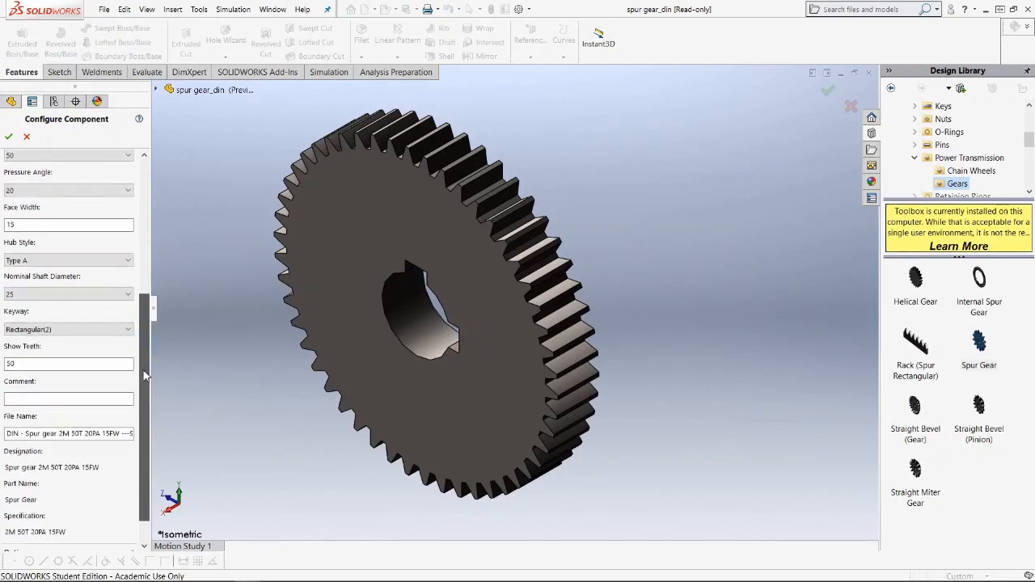
{"action": "left_click", "coordinate": [127, 330]}
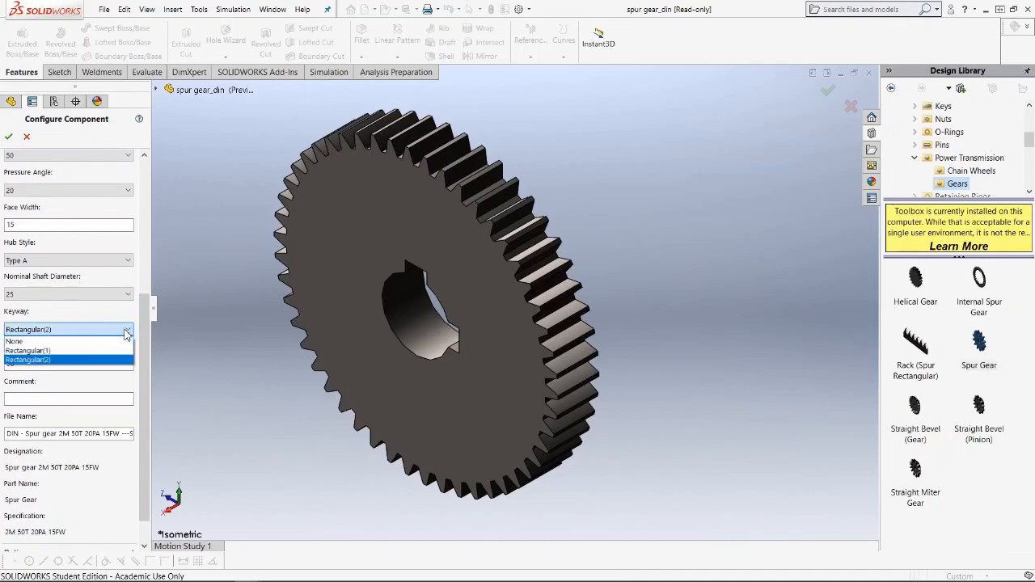
{"action": "left_click", "coordinate": [85, 351]}
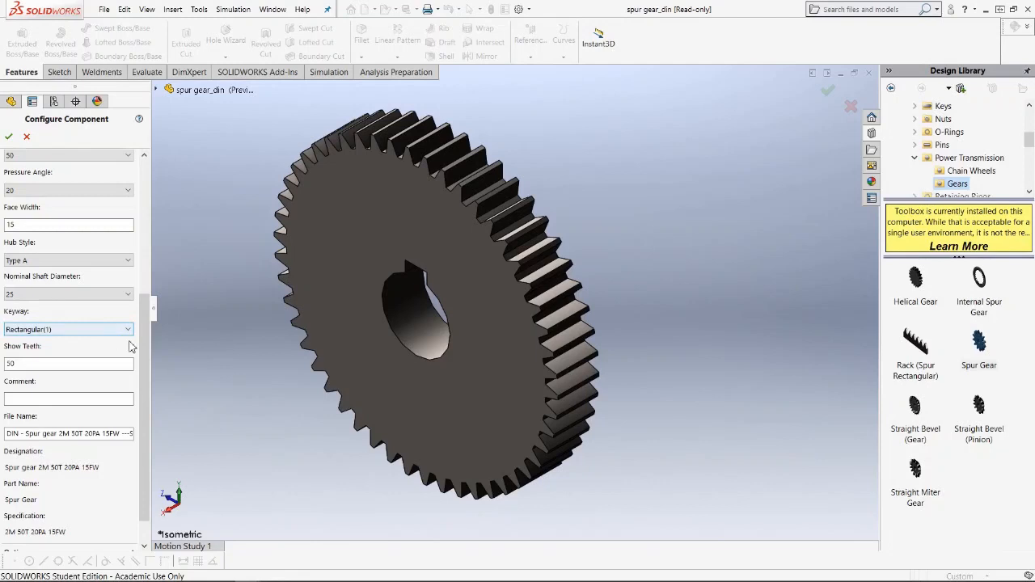
Review the gear's properties, accept the configuration and show the new part's feature tree.
{"action": "left_click_drag", "start_coordinate": [143, 350], "coordinate": [153, 277]}
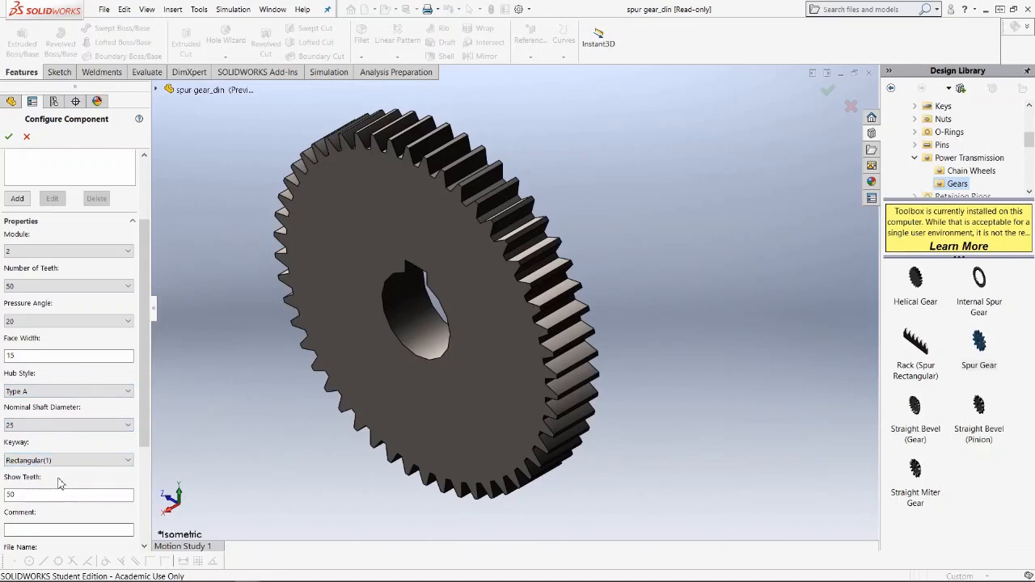
{"action": "left_click_drag", "start_coordinate": [144, 356], "coordinate": [143, 312]}
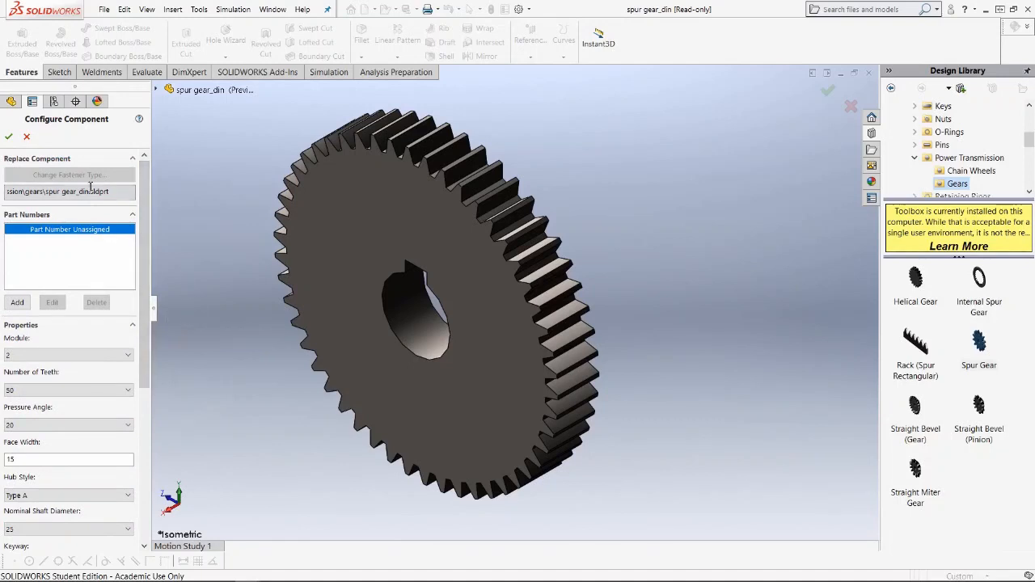
{"action": "left_click", "coordinate": [8, 140]}
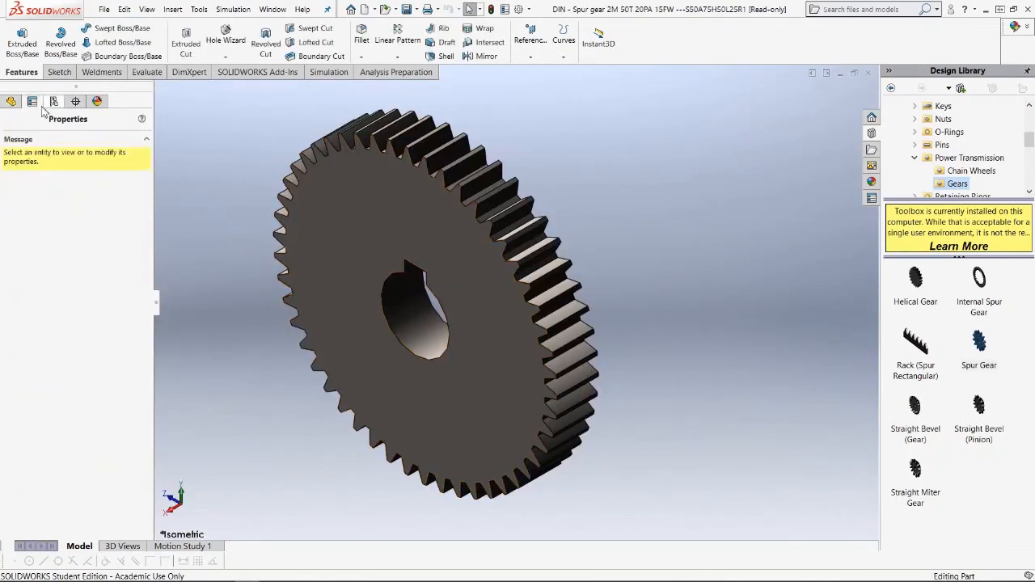
{"action": "left_click", "coordinate": [13, 103]}
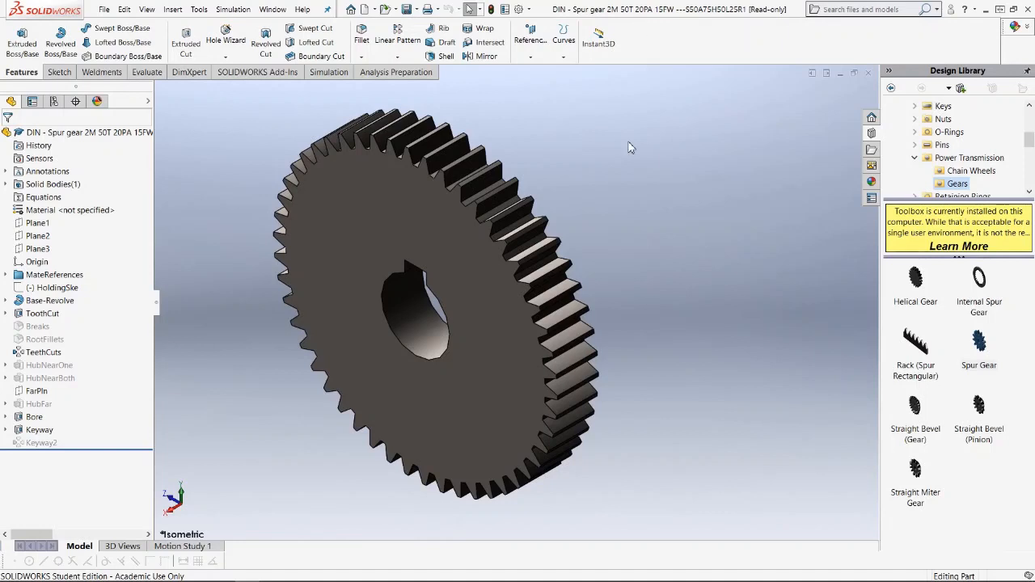
Start saving the gear under a new name, creating and opening a folder named gearbox on New Volume (E:).
{"action": "left_click", "coordinate": [418, 9]}
{"action": "left_click", "coordinate": [430, 38]}
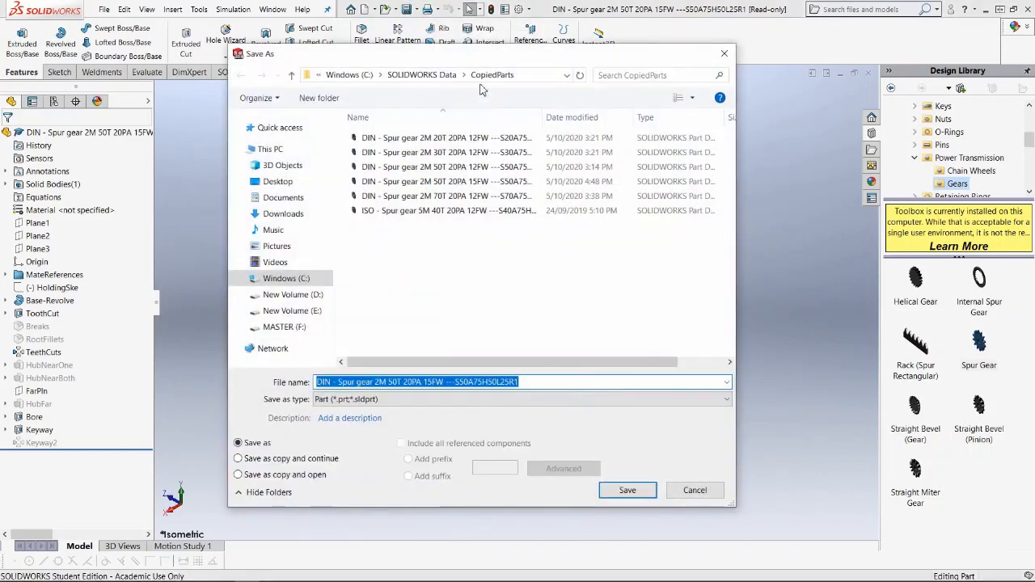
{"action": "left_click", "coordinate": [317, 312]}
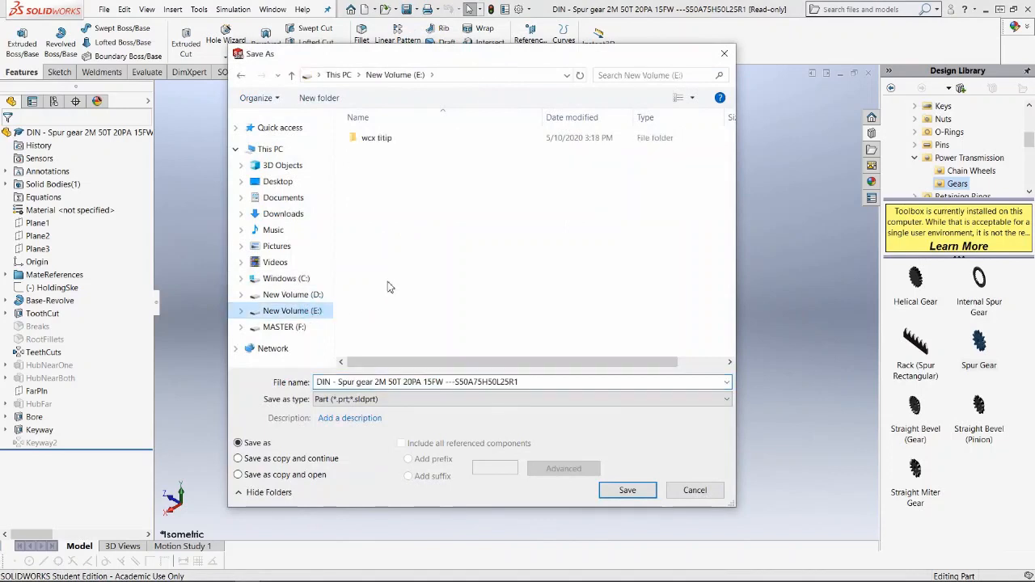
{"action": "right_click", "coordinate": [399, 240]}
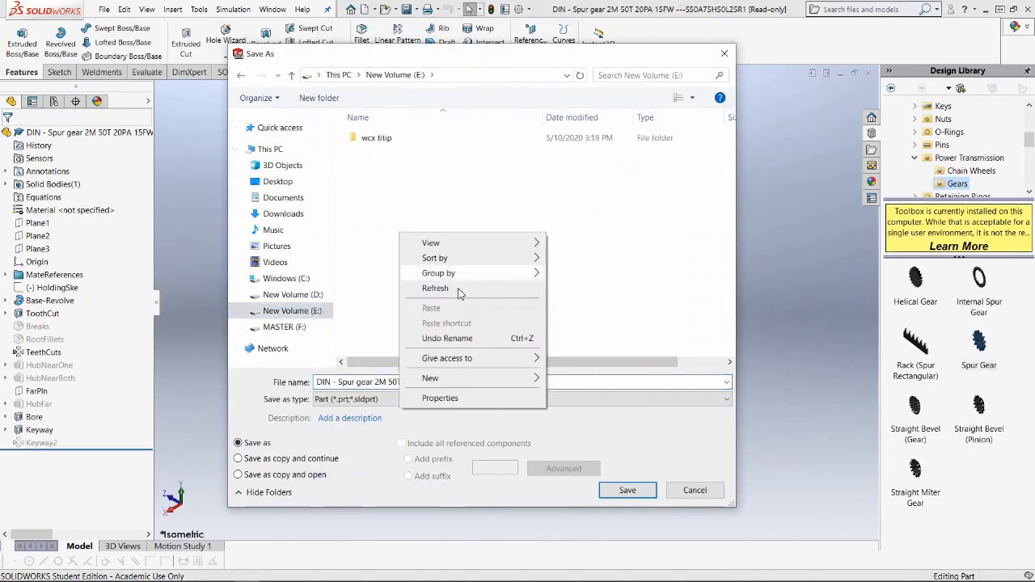
{"action": "mouse_move", "coordinate": [527, 384]}
{"action": "left_click", "coordinate": [570, 379]}
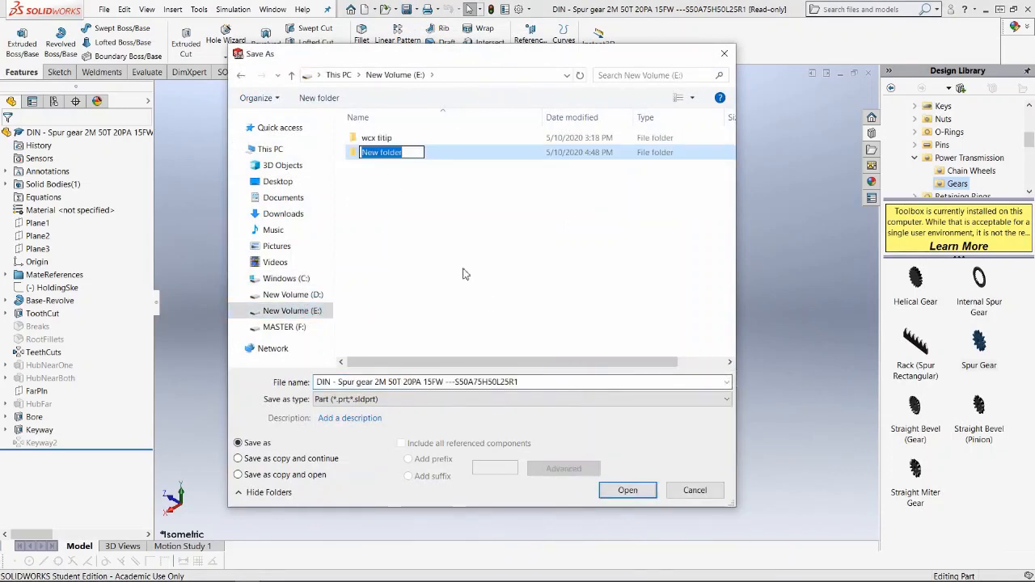
{"action": "type", "text": "g"}
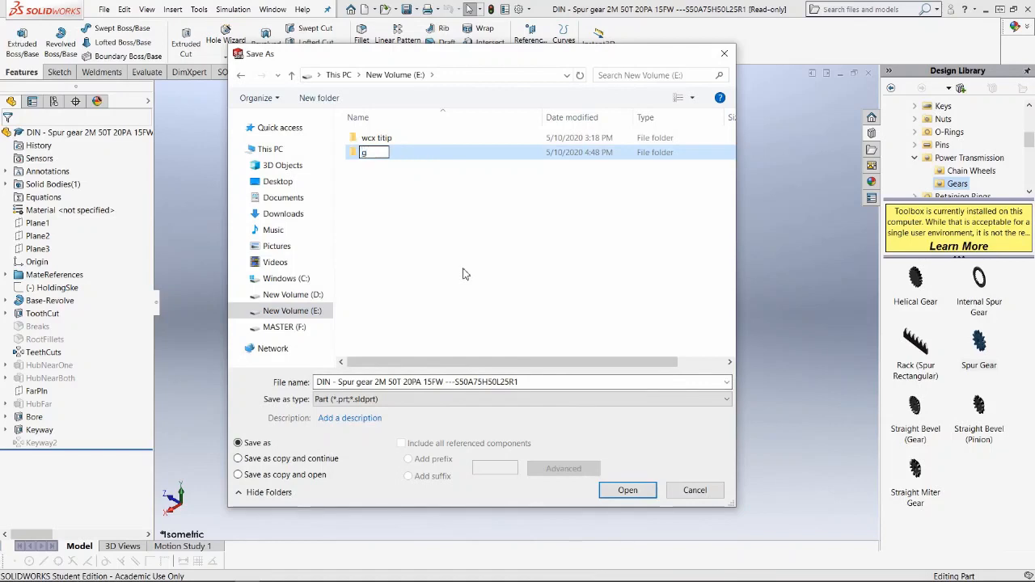
{"action": "type", "text": "a"}
{"action": "type", "text": "arbo"}
{"action": "key", "text": "Return"}
{"action": "key", "text": "Return"}
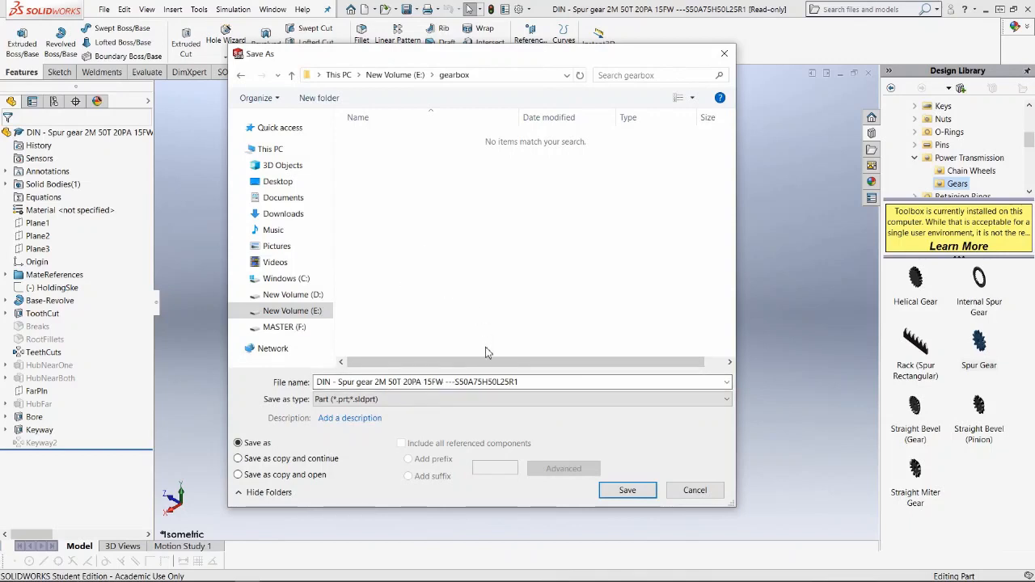
Save the 50-tooth gear in the gearbox folder as Z 50.
{"action": "left_click", "coordinate": [528, 384]}
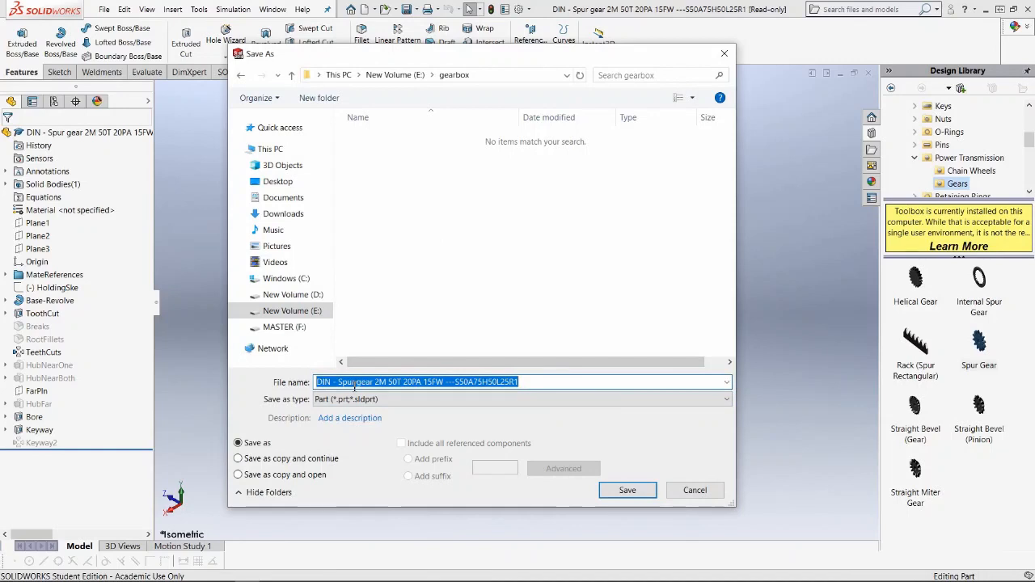
{"action": "type", "text": "Z"}
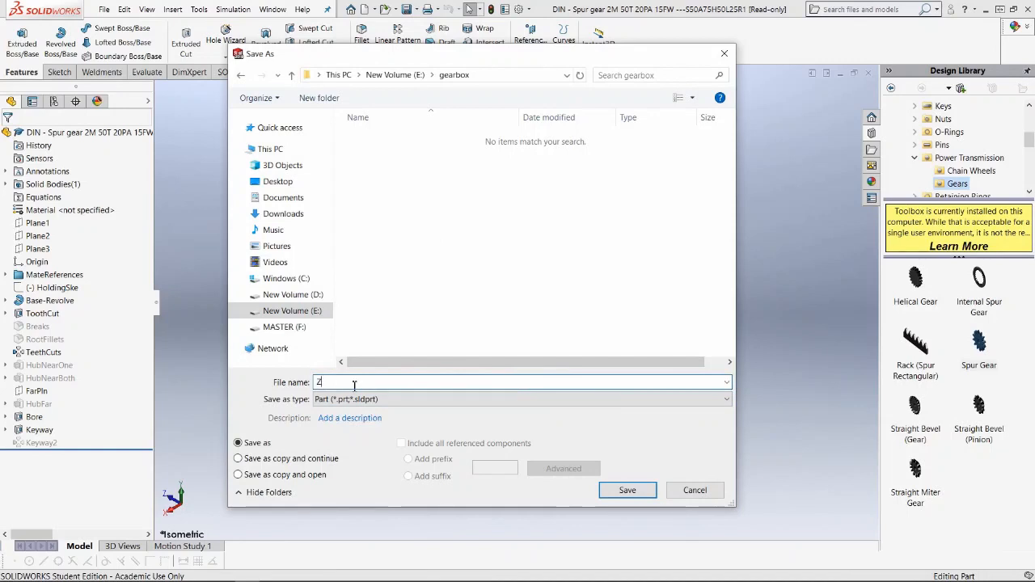
{"action": "type", "text": " S"}
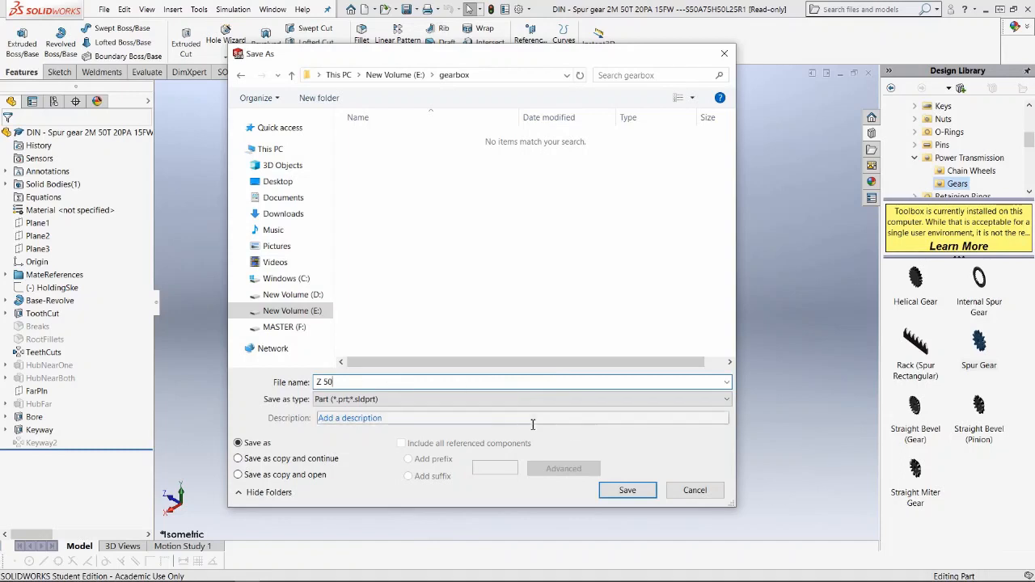
{"action": "left_click", "coordinate": [624, 491]}
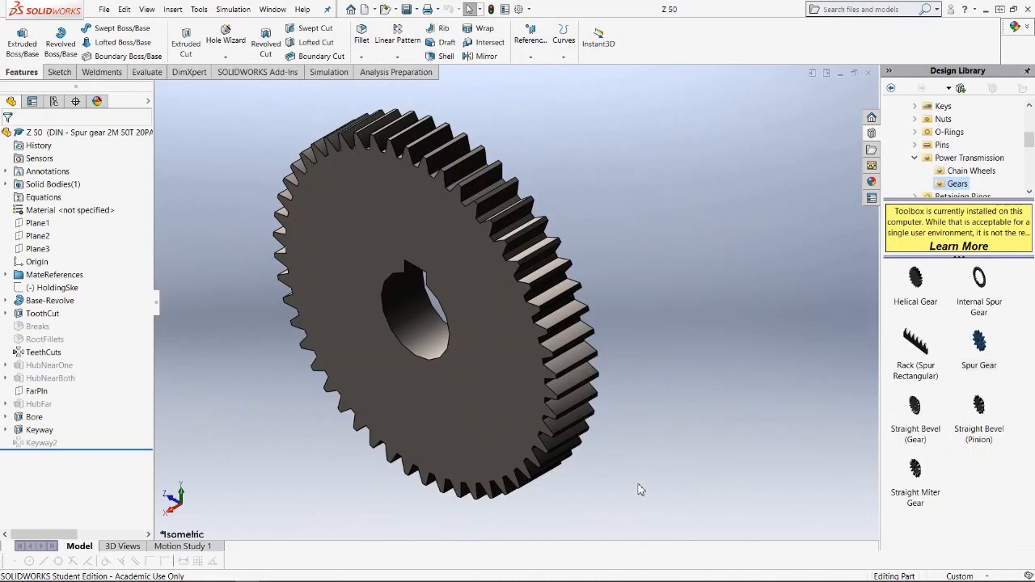
Create a second part from the Toolbox's DIN Spur Gear.
{"action": "mouse_move", "coordinate": [903, 430]}
{"action": "mouse_move", "coordinate": [985, 349]}
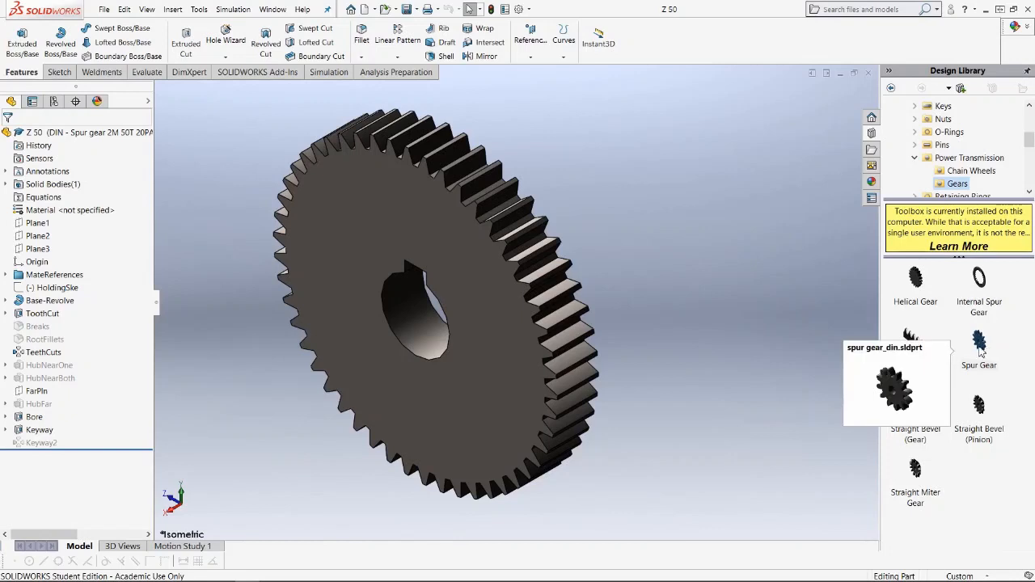
{"action": "right_click", "coordinate": [980, 349]}
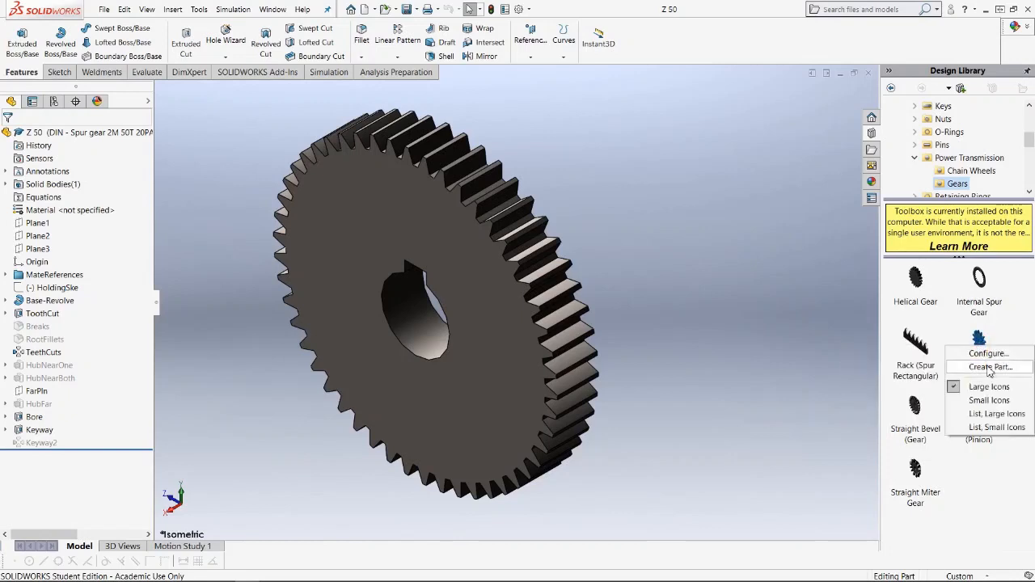
{"action": "left_click", "coordinate": [989, 369]}
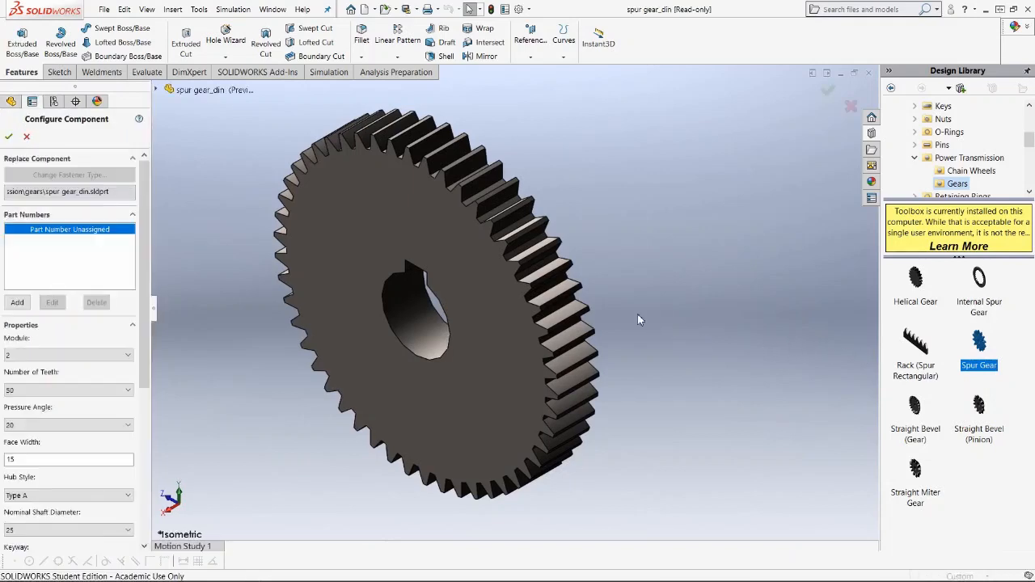
Set the new spur gear's number of teeth to 30.
{"action": "left_click_drag", "start_coordinate": [145, 270], "coordinate": [139, 342]}
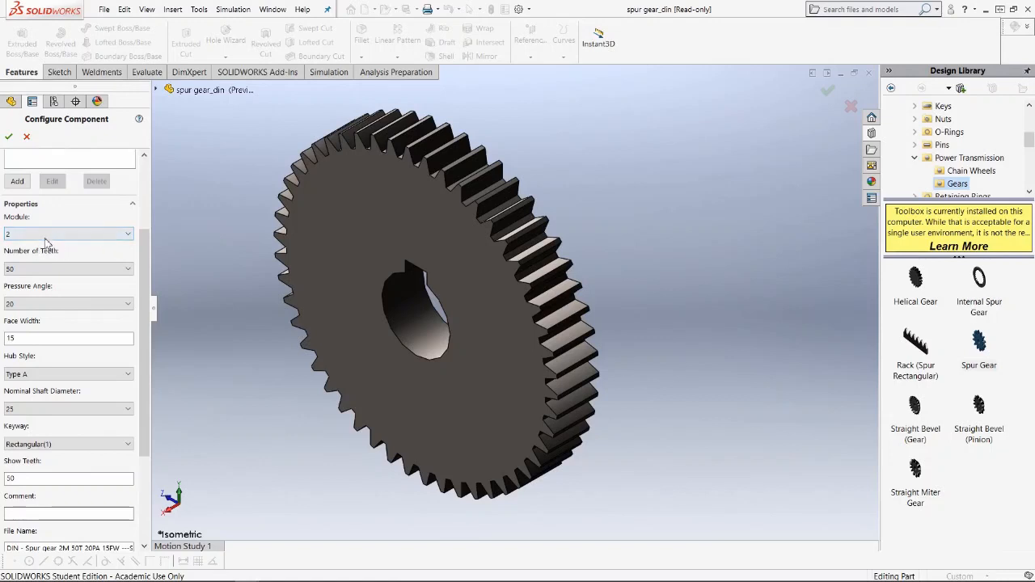
{"action": "left_click", "coordinate": [32, 270]}
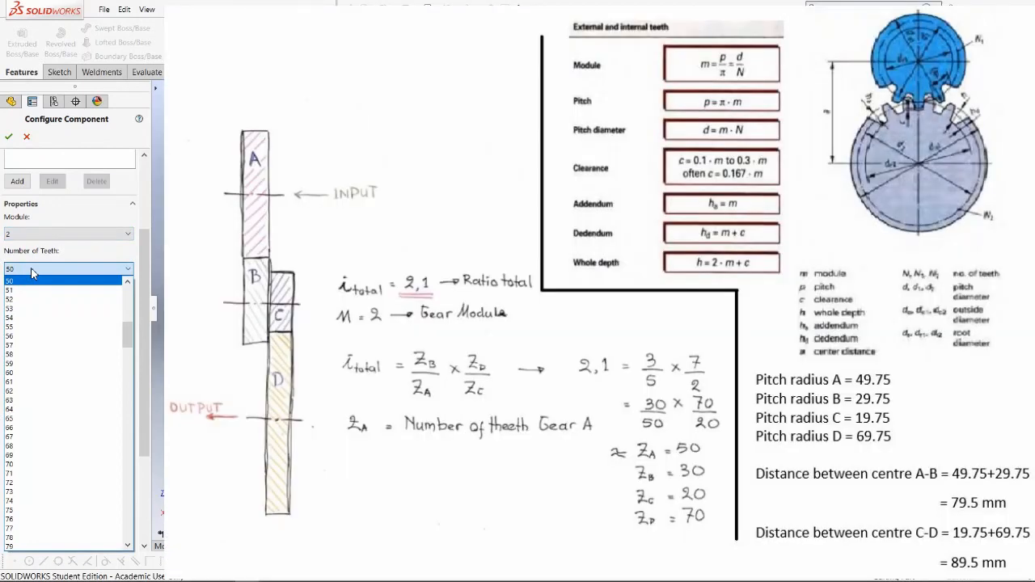
{"action": "key", "text": "3"}
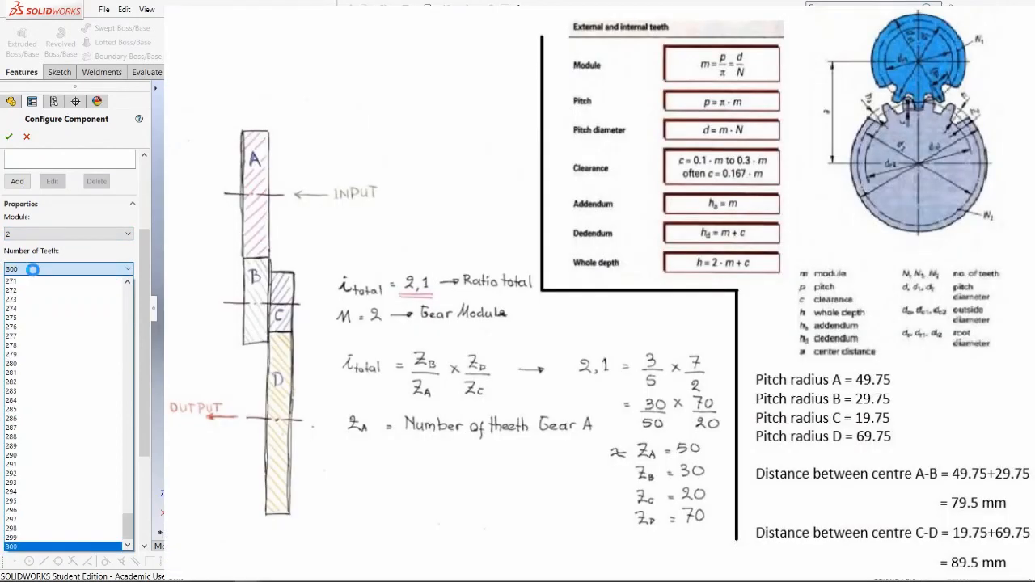
{"action": "left_click", "coordinate": [38, 270]}
{"action": "left_click", "coordinate": [110, 270]}
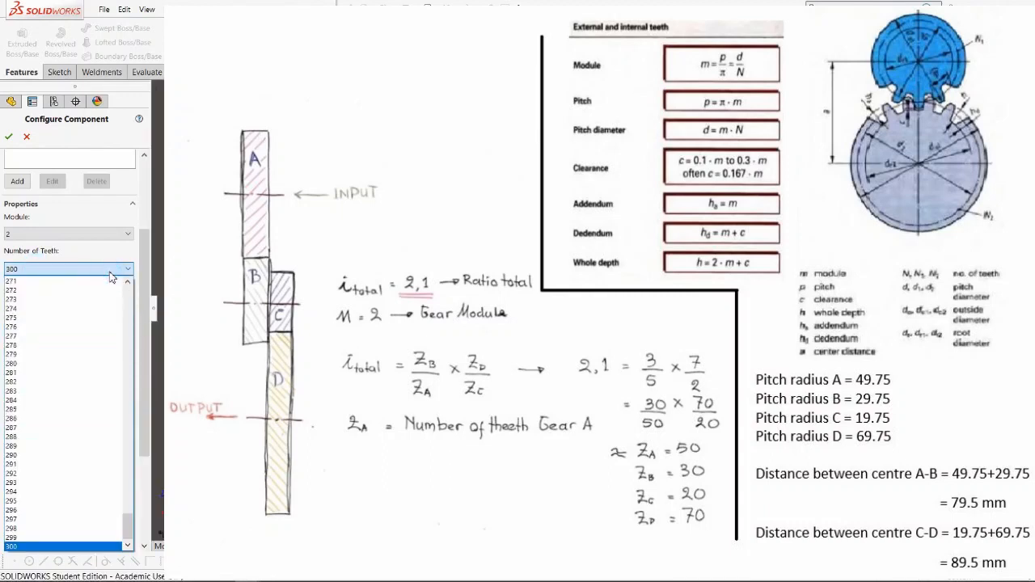
{"action": "left_click_drag", "start_coordinate": [127, 526], "coordinate": [123, 319]}
{"action": "left_click", "coordinate": [33, 290]}
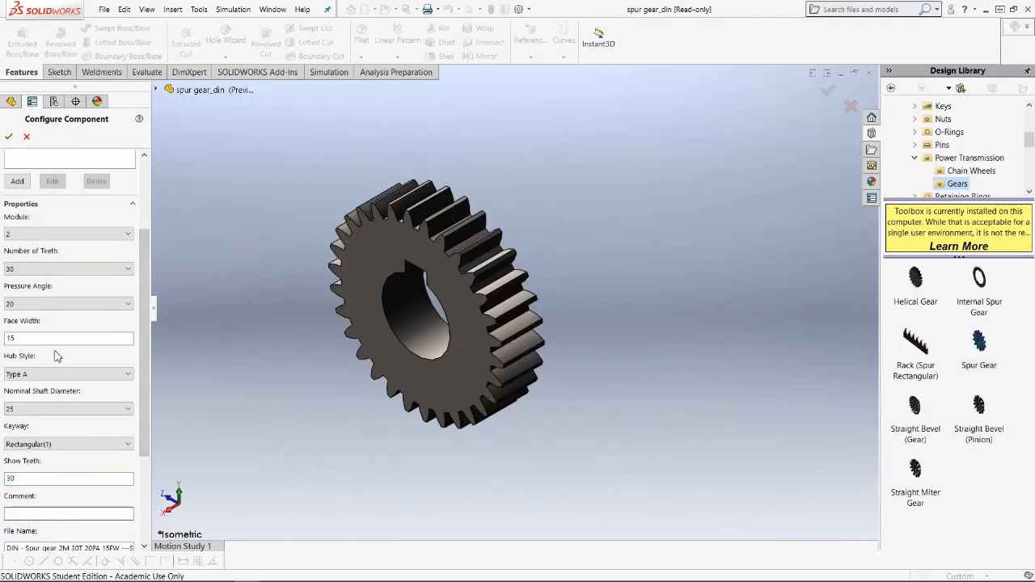
Set the 30-tooth gear's nominal shaft diameter to 20 and its keyway to Square(1), and accept the configuration.
{"action": "left_click", "coordinate": [34, 411]}
{"action": "scroll", "coordinate": [66, 275], "scroll_direction": "up", "scroll_amount": 4}
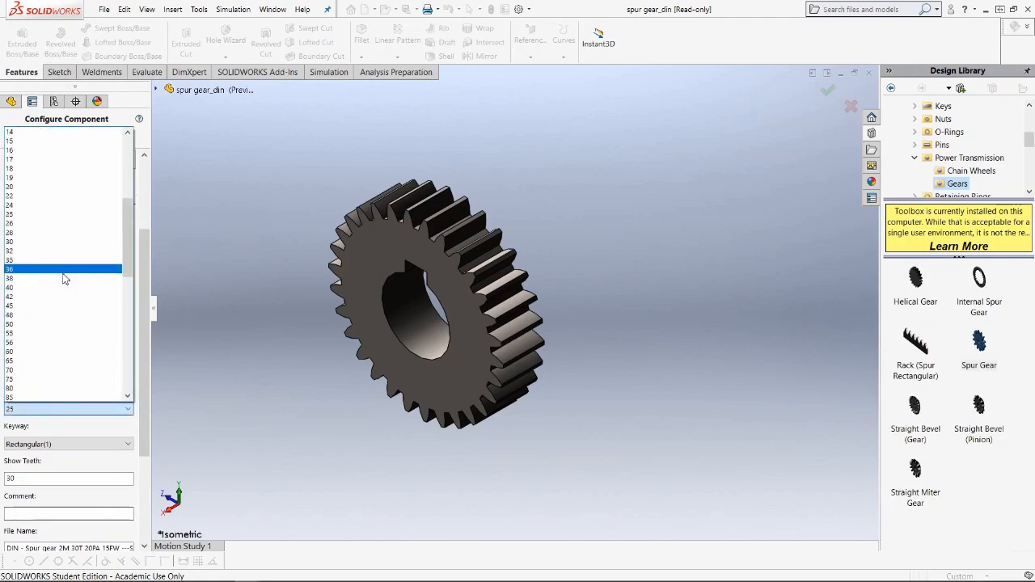
{"action": "left_click", "coordinate": [46, 215]}
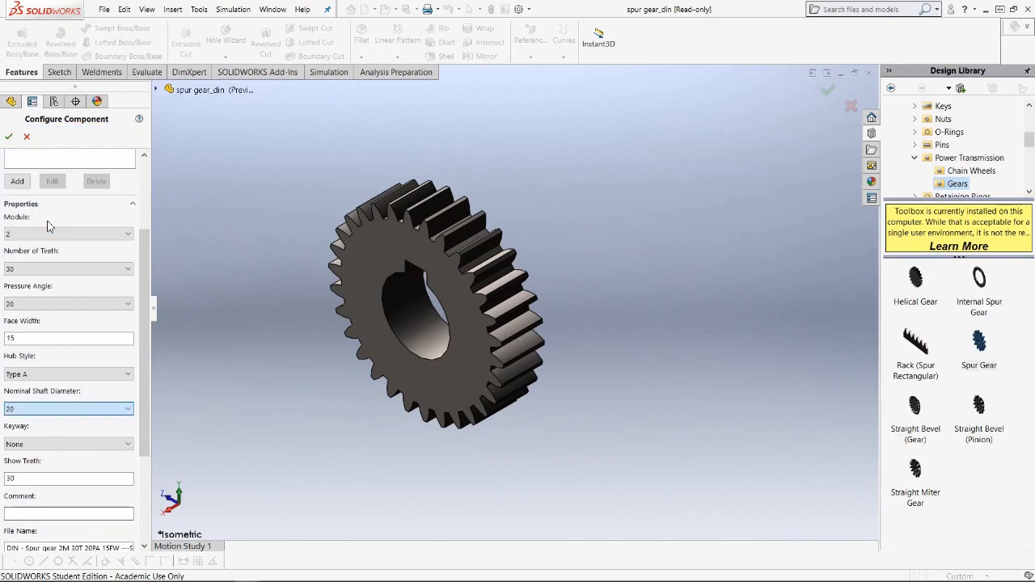
{"action": "left_click", "coordinate": [62, 446]}
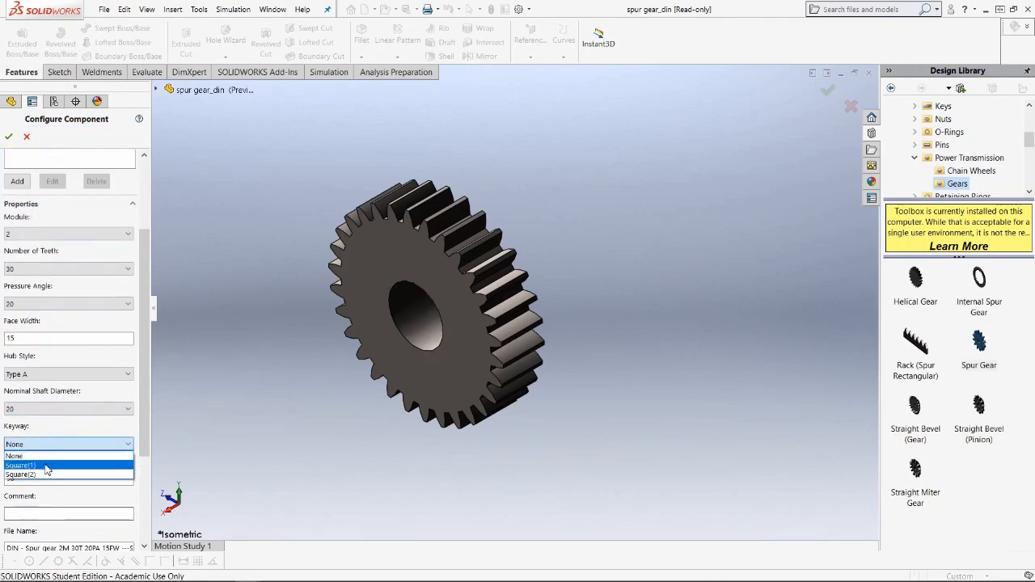
{"action": "left_click", "coordinate": [46, 467]}
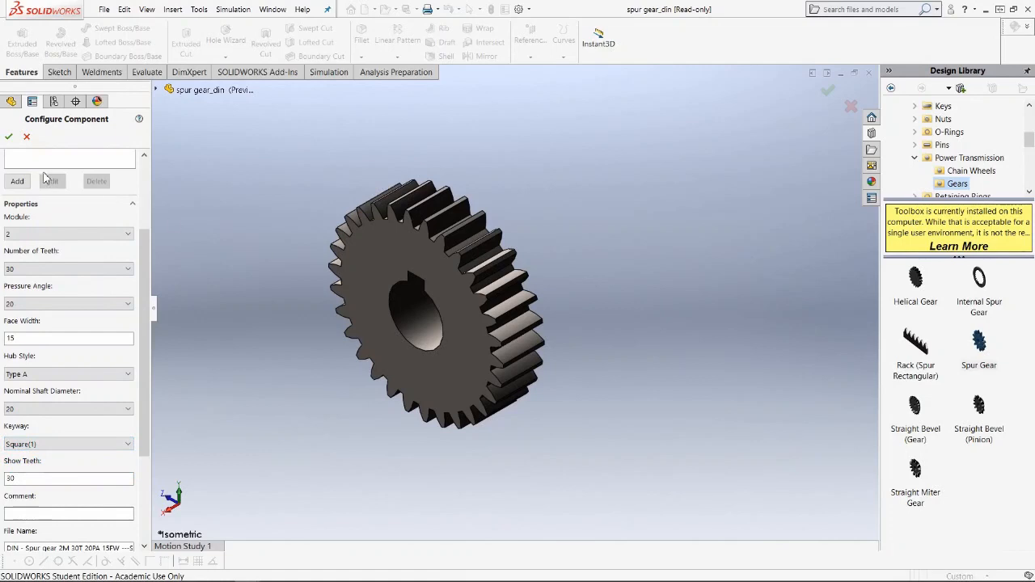
{"action": "left_click", "coordinate": [10, 140]}
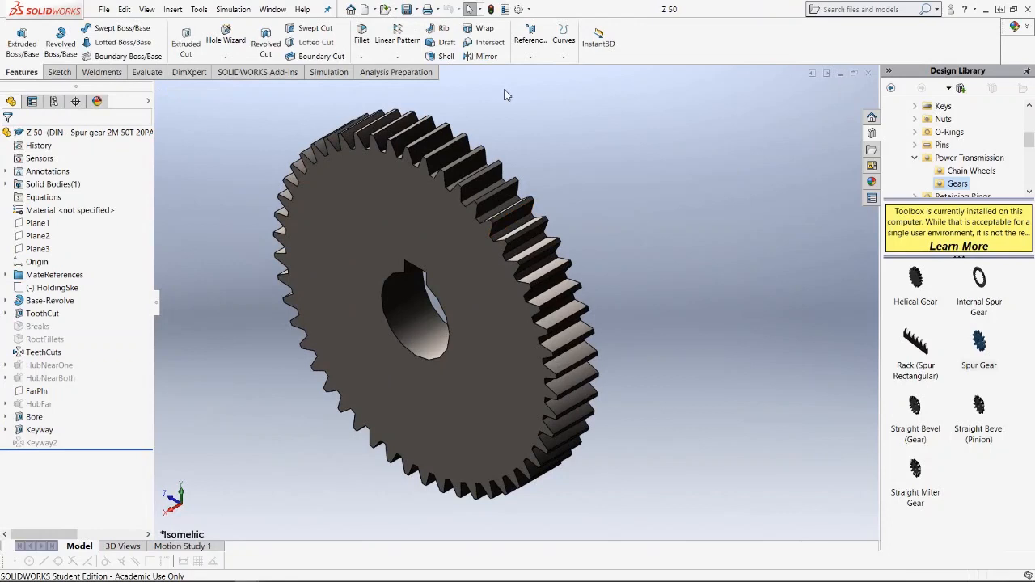
Switch to the 30-tooth gear's document and save it as Z 30 in the gearbox folder on New Volume (E:).
{"action": "left_click", "coordinate": [278, 10]}
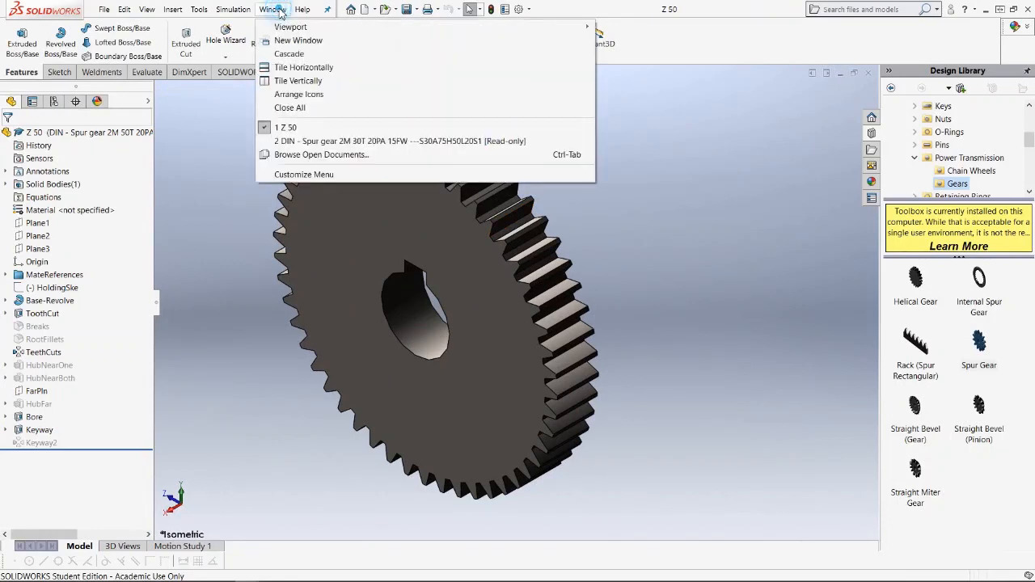
{"action": "left_click", "coordinate": [312, 144]}
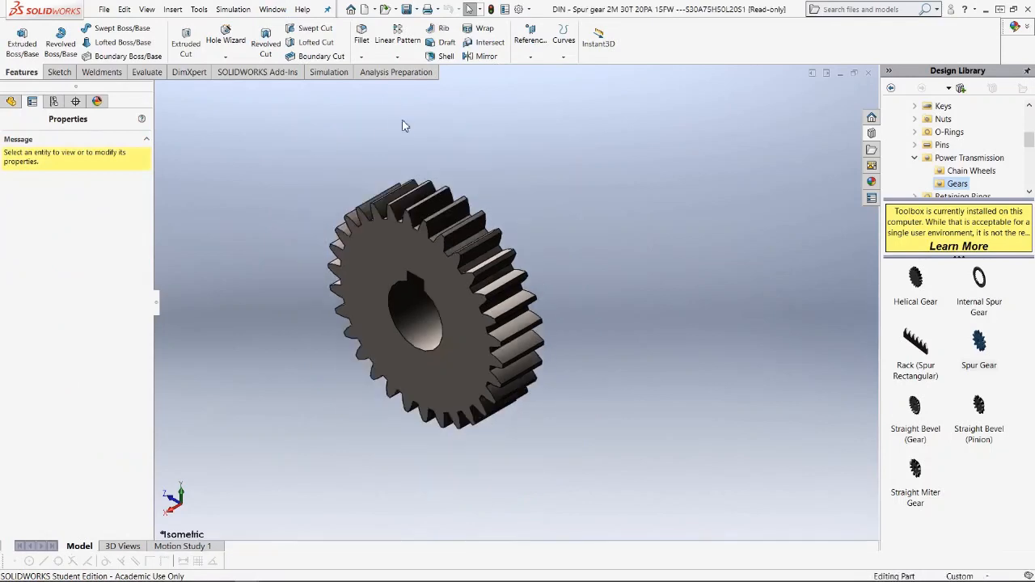
{"action": "left_click", "coordinate": [417, 10]}
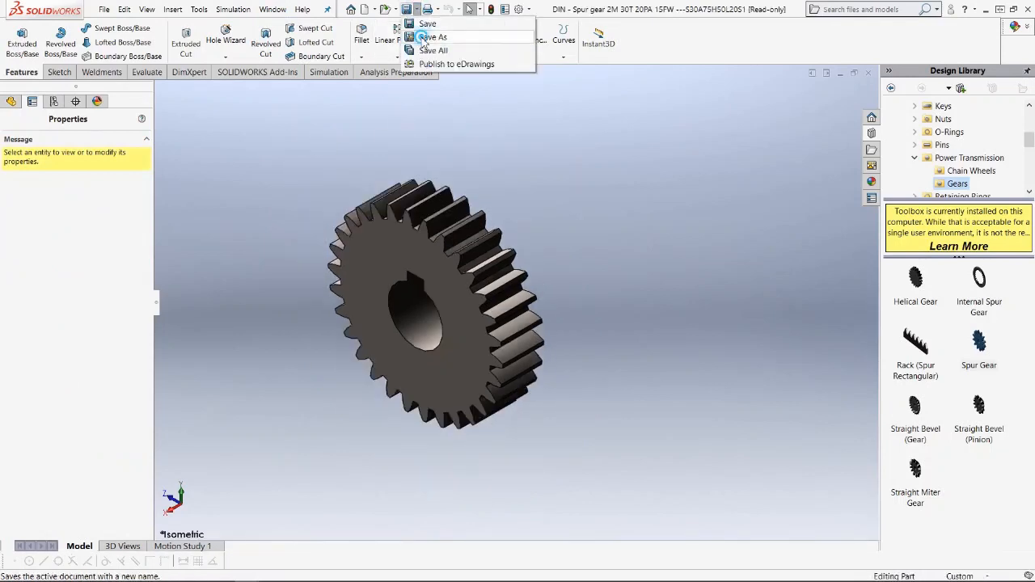
{"action": "left_click", "coordinate": [424, 30]}
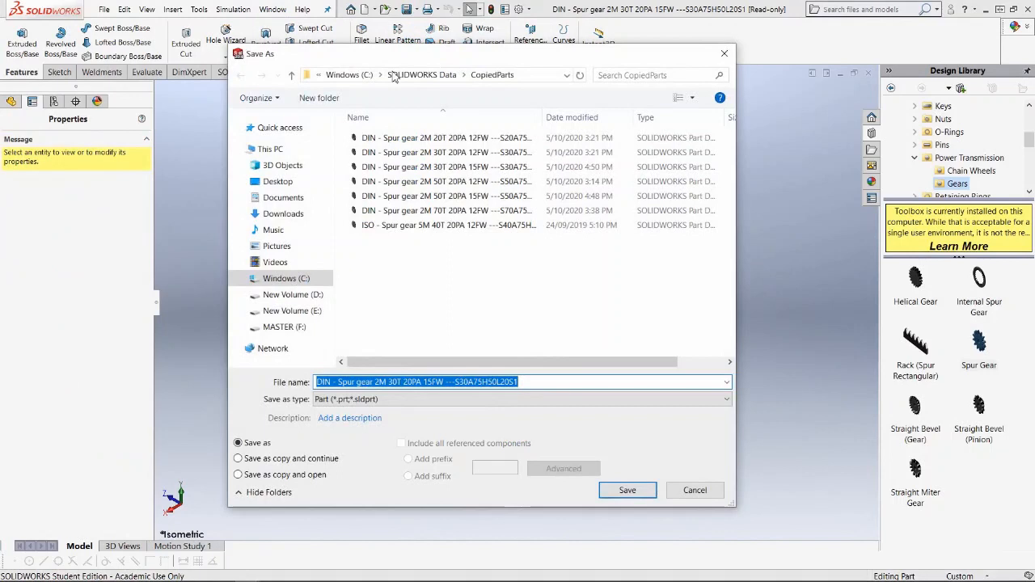
{"action": "left_click", "coordinate": [311, 315]}
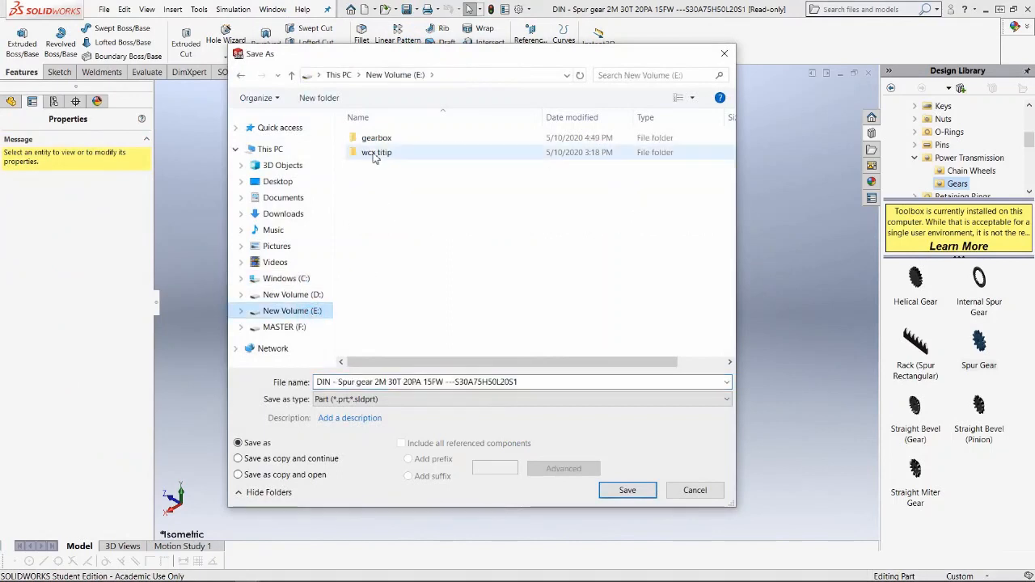
{"action": "double_click", "coordinate": [372, 139]}
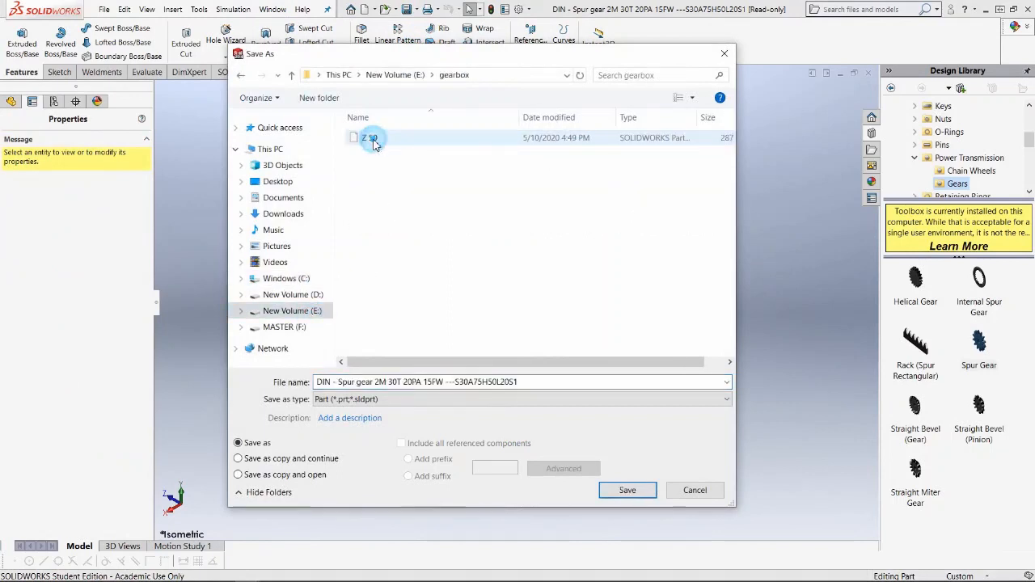
{"action": "left_click", "coordinate": [399, 382]}
{"action": "type", "text": "Z"}
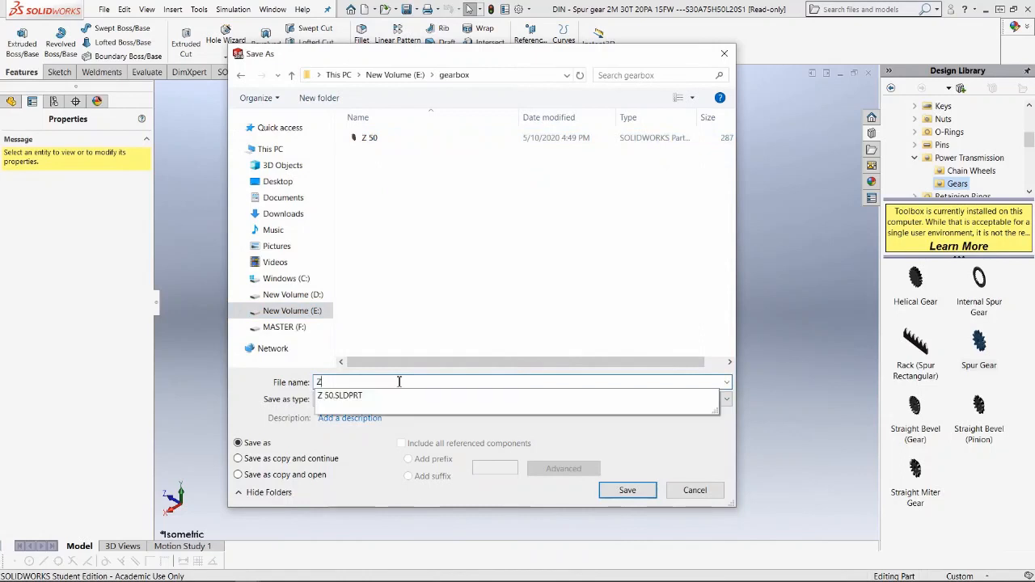
{"action": "type", "text": " 30"}
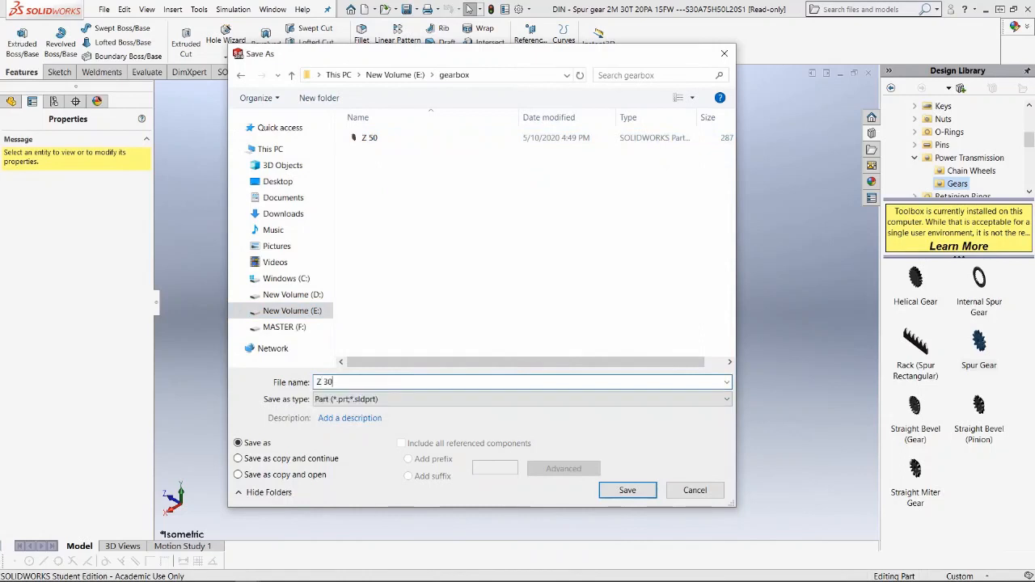
{"action": "key", "text": "Return"}
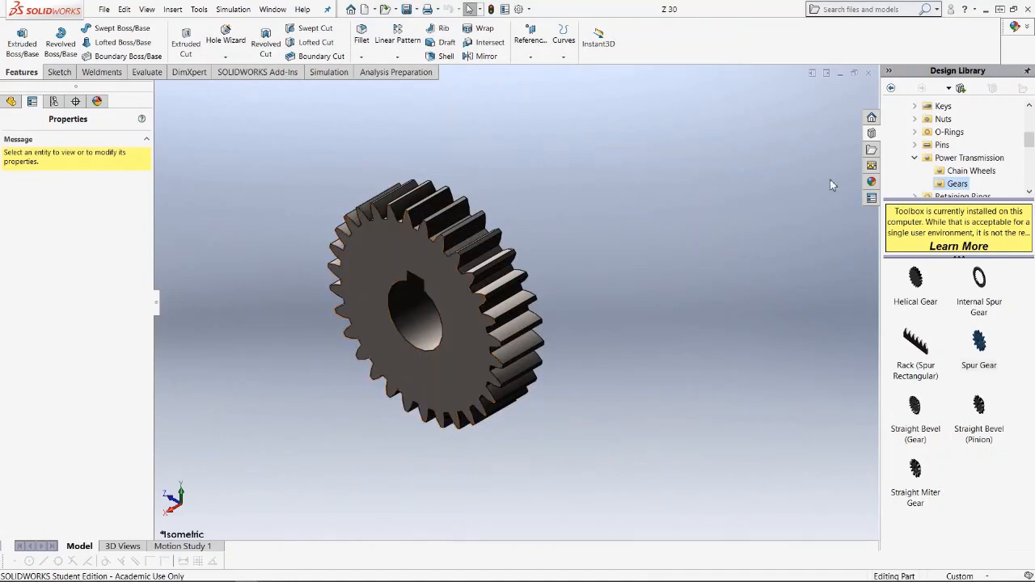
Close the Z 30 and Z 50 part documents.
{"action": "left_click", "coordinate": [869, 73]}
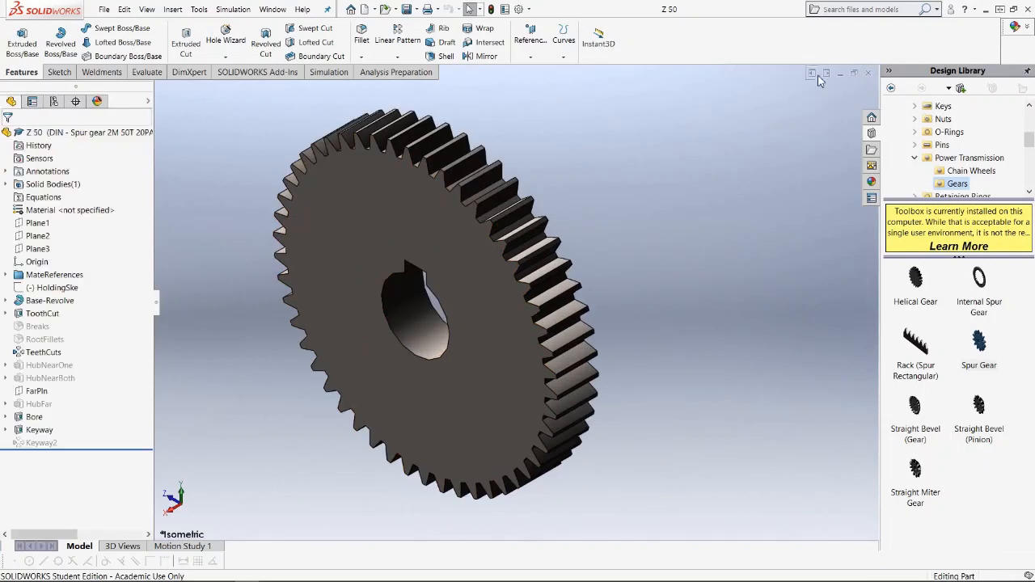
{"action": "left_click", "coordinate": [869, 74]}
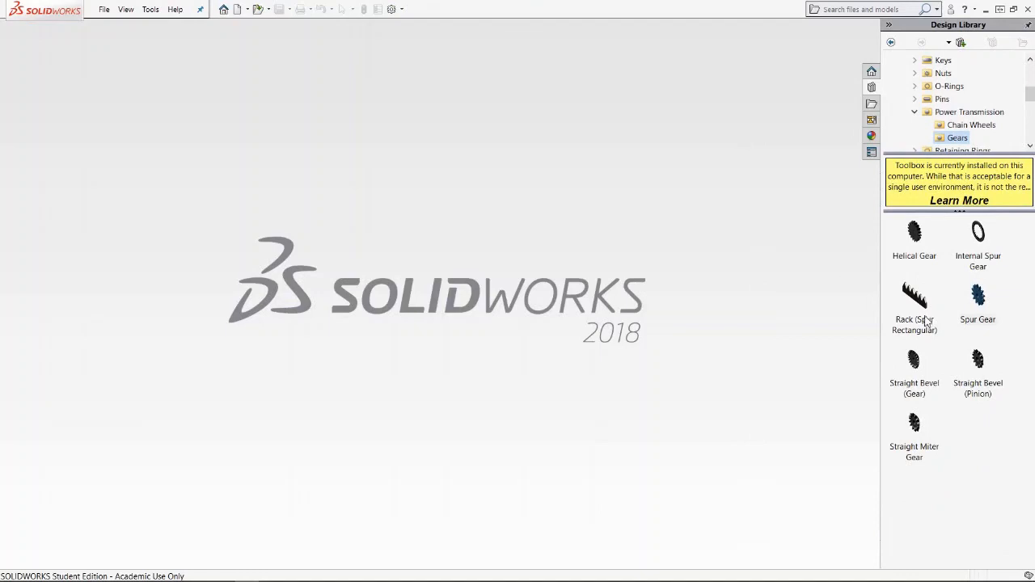
Create another part from the library's Spur Gear and set its number of teeth to 20.
{"action": "right_click", "coordinate": [980, 304]}
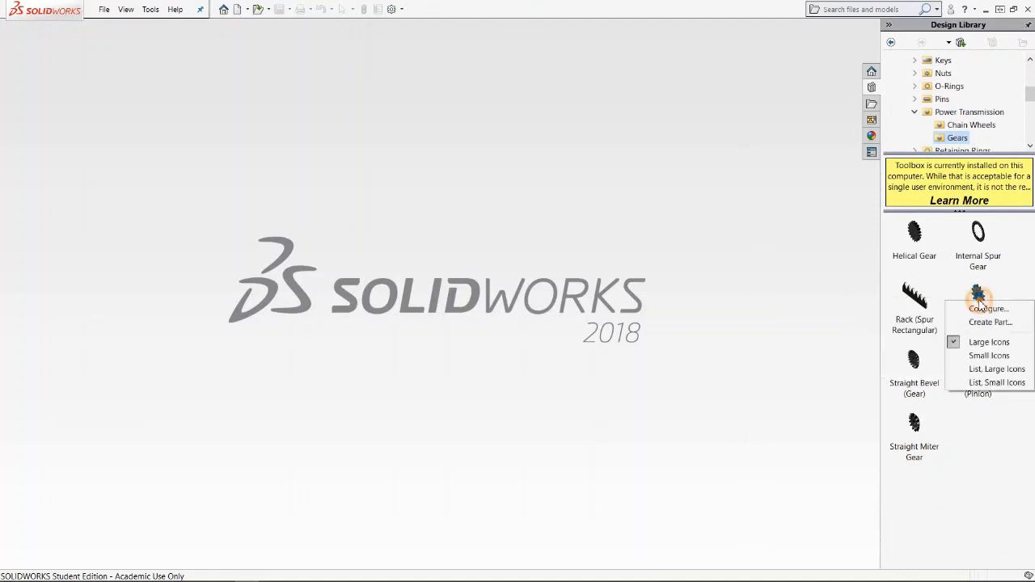
{"action": "left_click", "coordinate": [988, 323]}
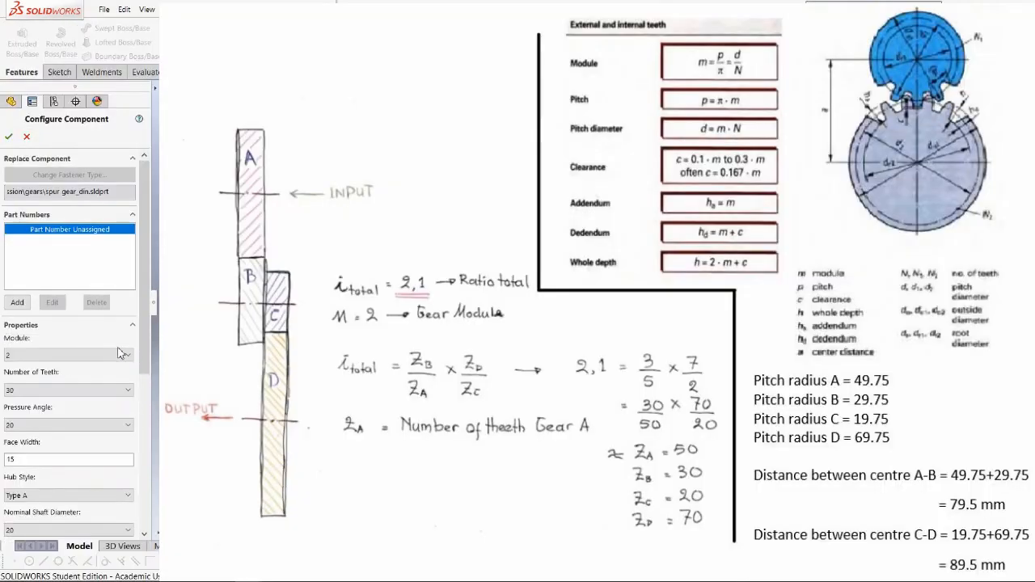
{"action": "left_click", "coordinate": [63, 390]}
{"action": "scroll", "coordinate": [69, 196], "scroll_direction": "up", "scroll_amount": 4}
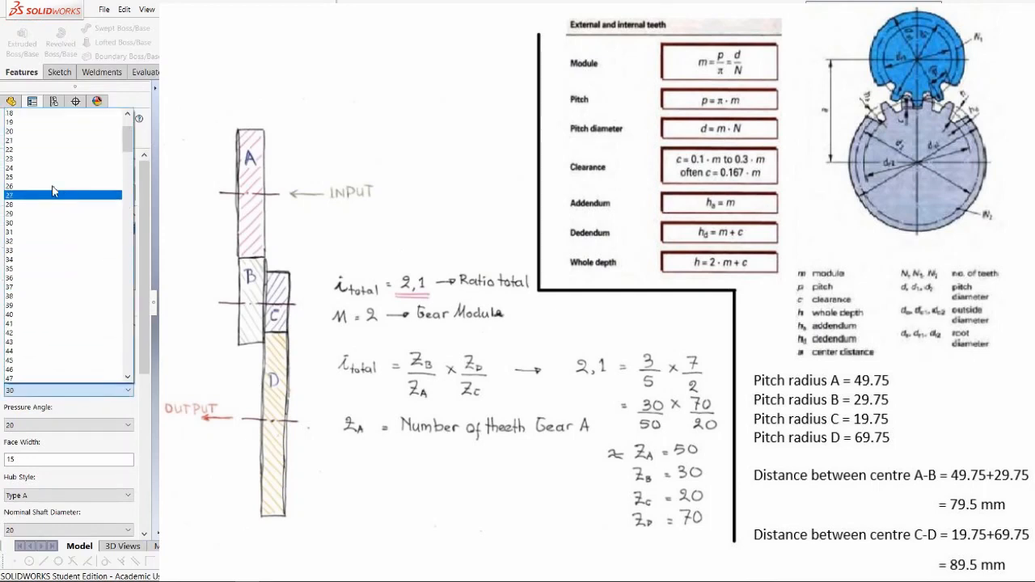
{"action": "left_click", "coordinate": [45, 135]}
Set the 20-tooth gear's nominal shaft diameter to 15 and its keyway to Square(1), and accept the configuration.
{"action": "left_click_drag", "start_coordinate": [148, 373], "coordinate": [136, 465]}
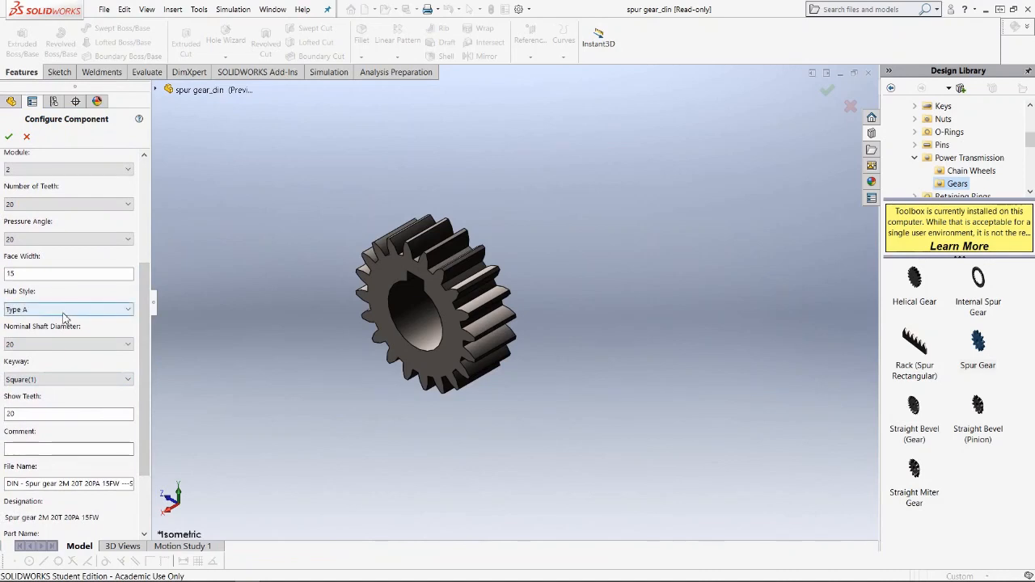
{"action": "left_click", "coordinate": [68, 345]}
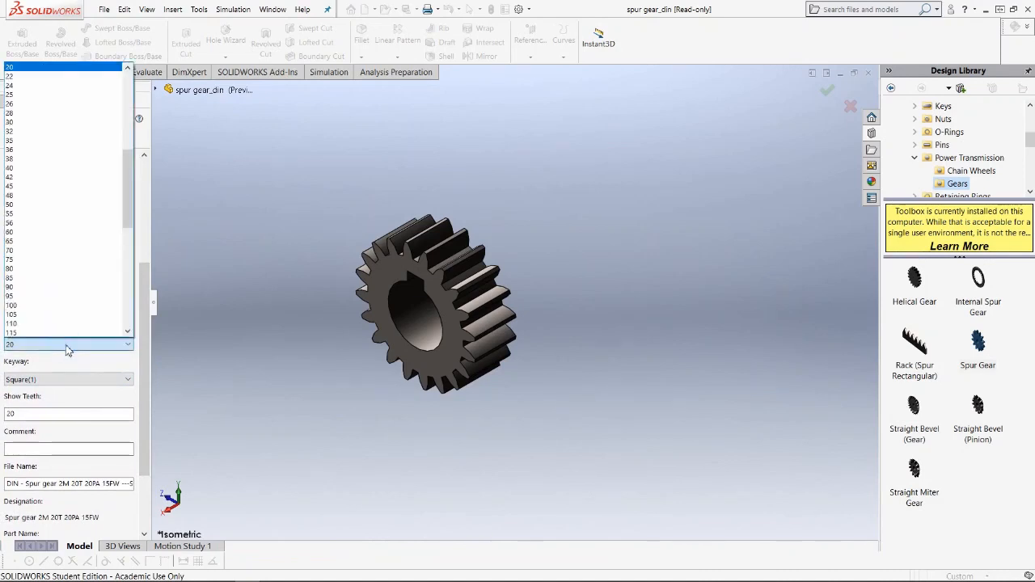
{"action": "scroll", "coordinate": [64, 198], "scroll_direction": "up", "scroll_amount": 3}
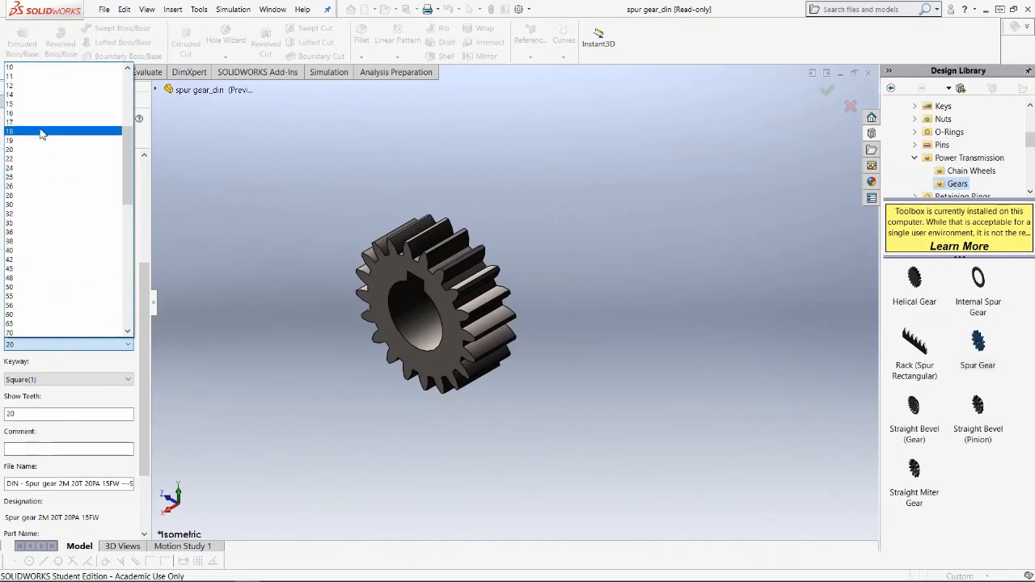
{"action": "left_click", "coordinate": [36, 103]}
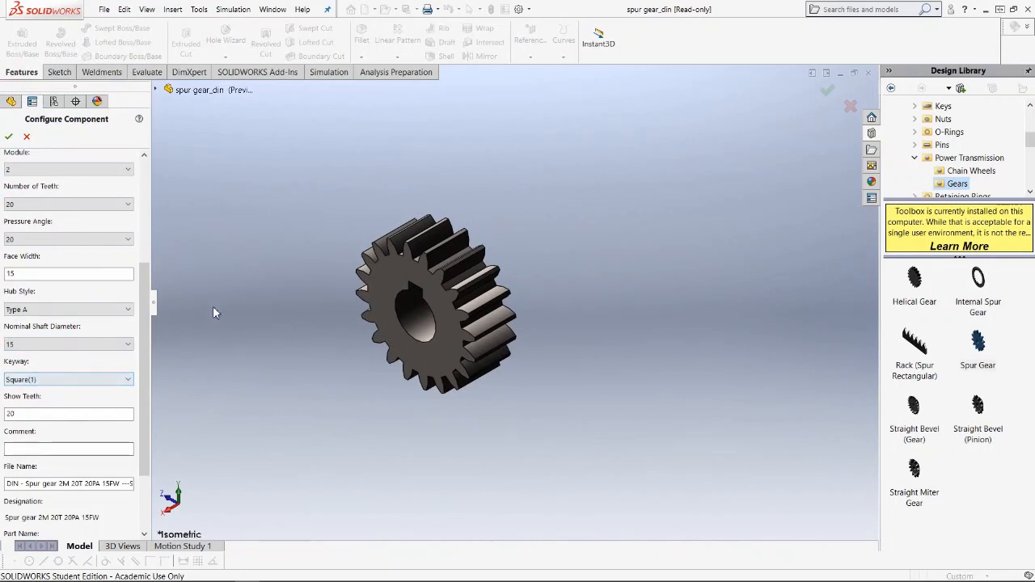
{"action": "left_click", "coordinate": [8, 136]}
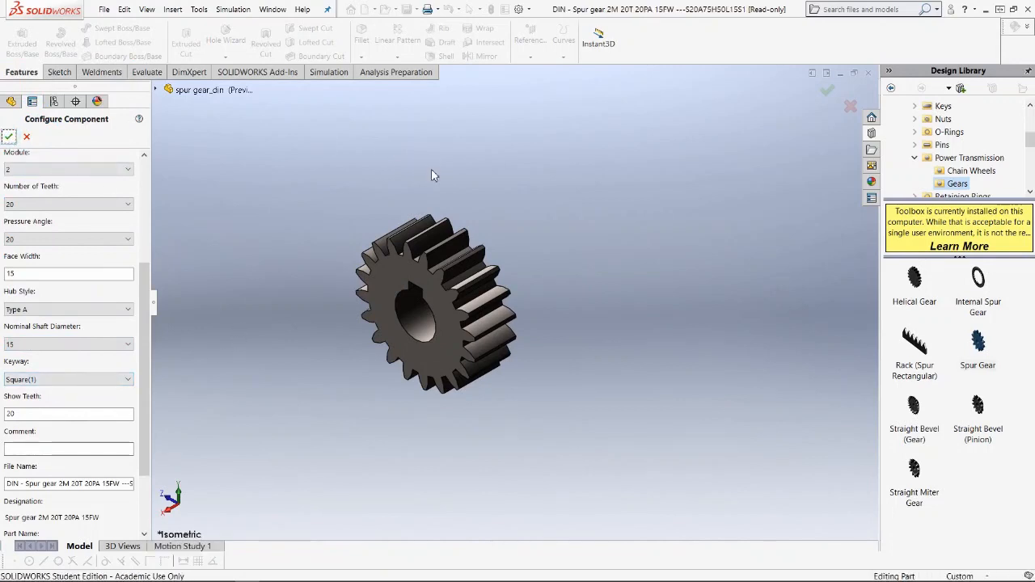
Save the 20-tooth gear as Z 20 in the gearbox folder on New Volume (E:) and close the part.
{"action": "left_click", "coordinate": [417, 9]}
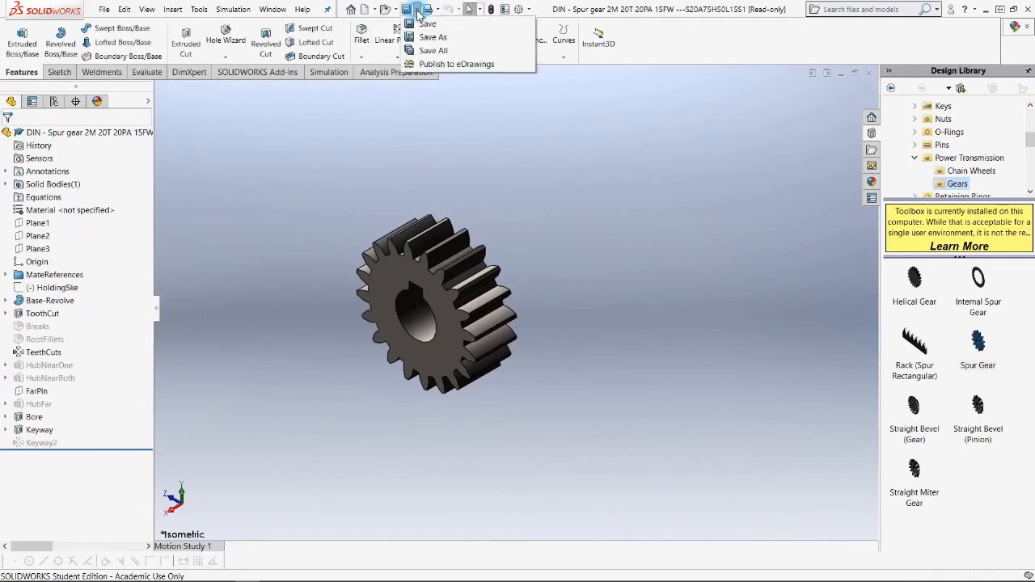
{"action": "left_click", "coordinate": [426, 37]}
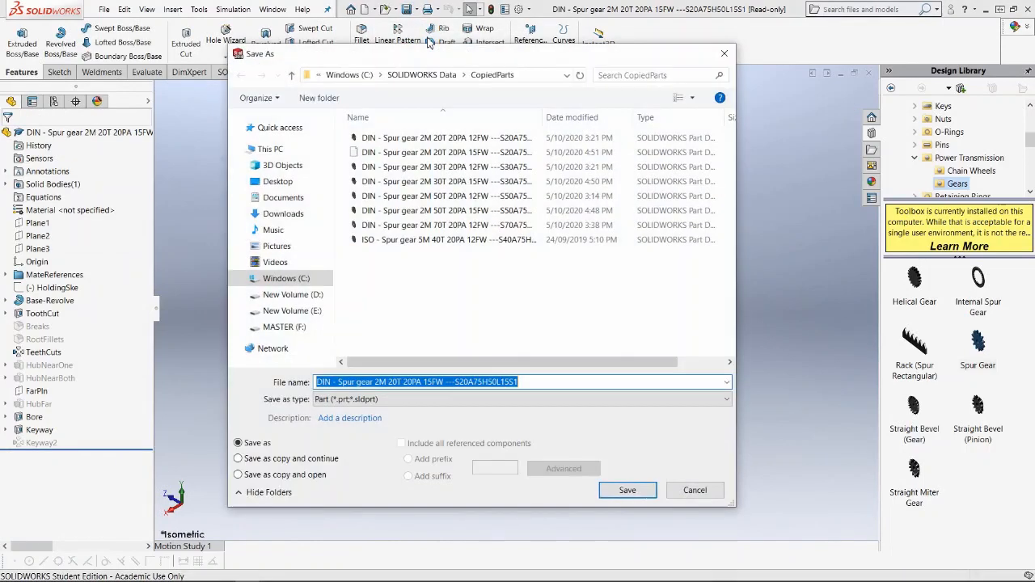
{"action": "left_click", "coordinate": [292, 311]}
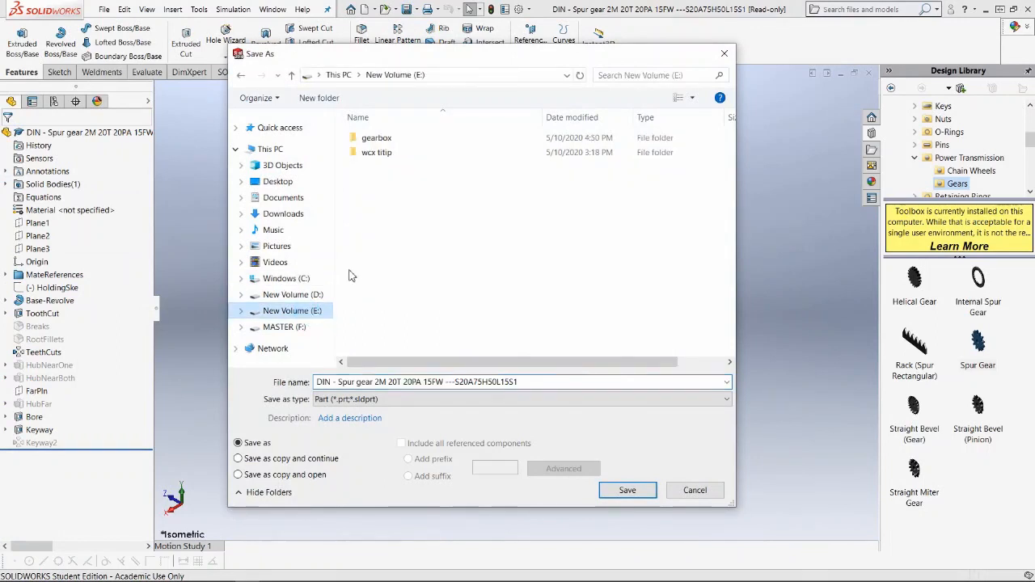
{"action": "left_click", "coordinate": [377, 139]}
{"action": "double_click", "coordinate": [378, 142]}
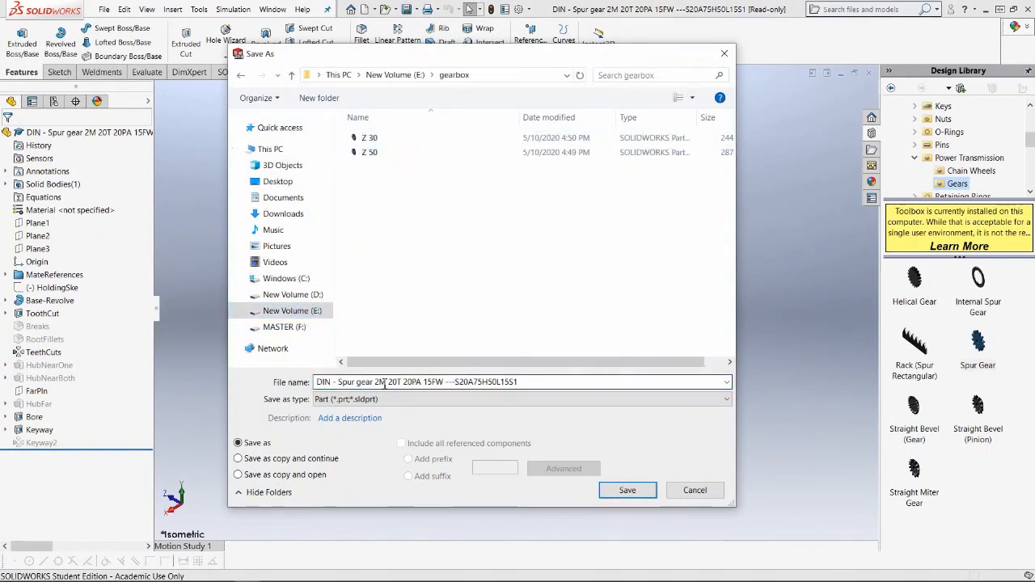
{"action": "left_click", "coordinate": [387, 381]}
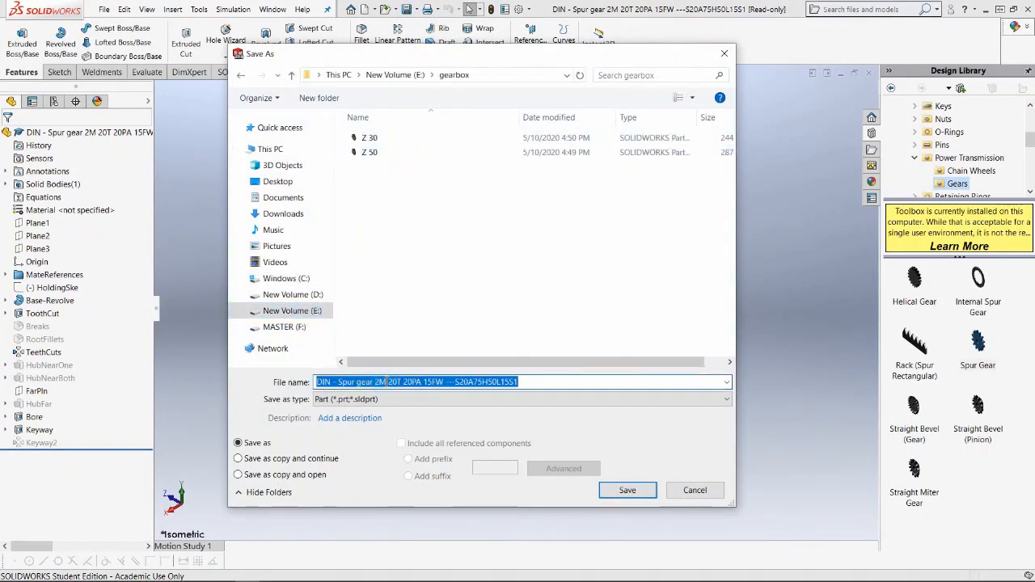
{"action": "type", "text": "Z 2"}
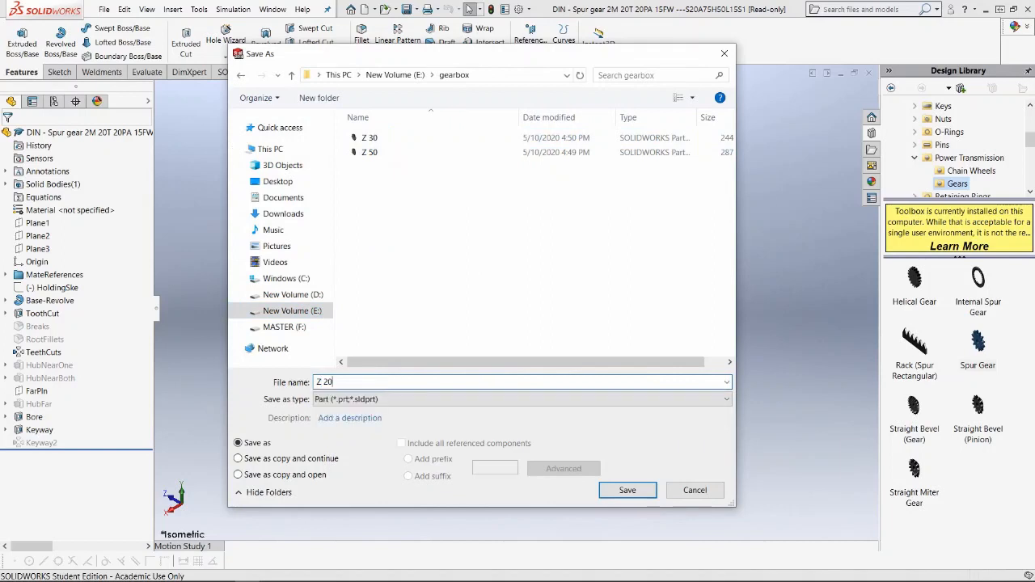
{"action": "type", "text": "0"}
{"action": "key", "text": "Return"}
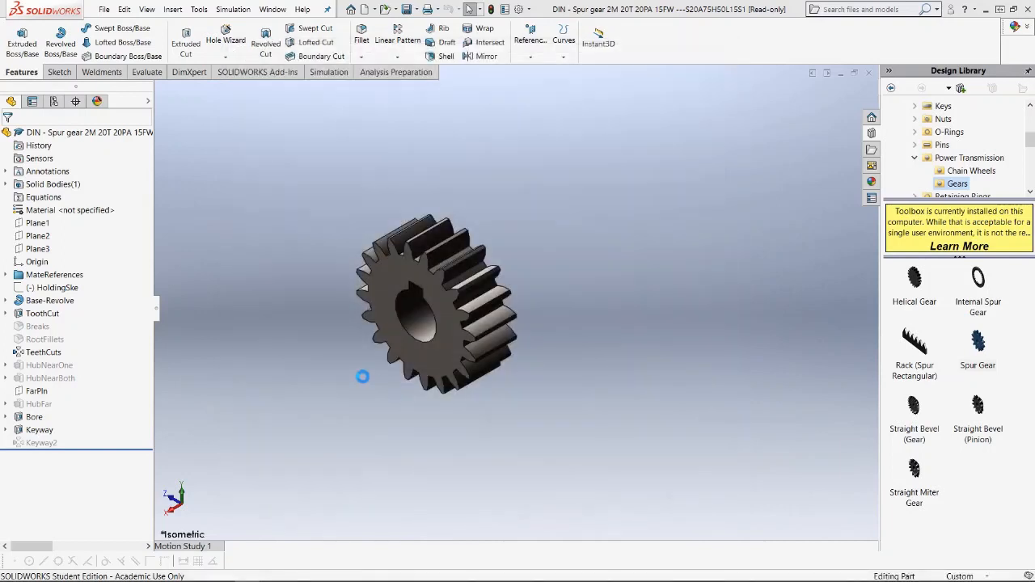
{"action": "left_click", "coordinate": [869, 72]}
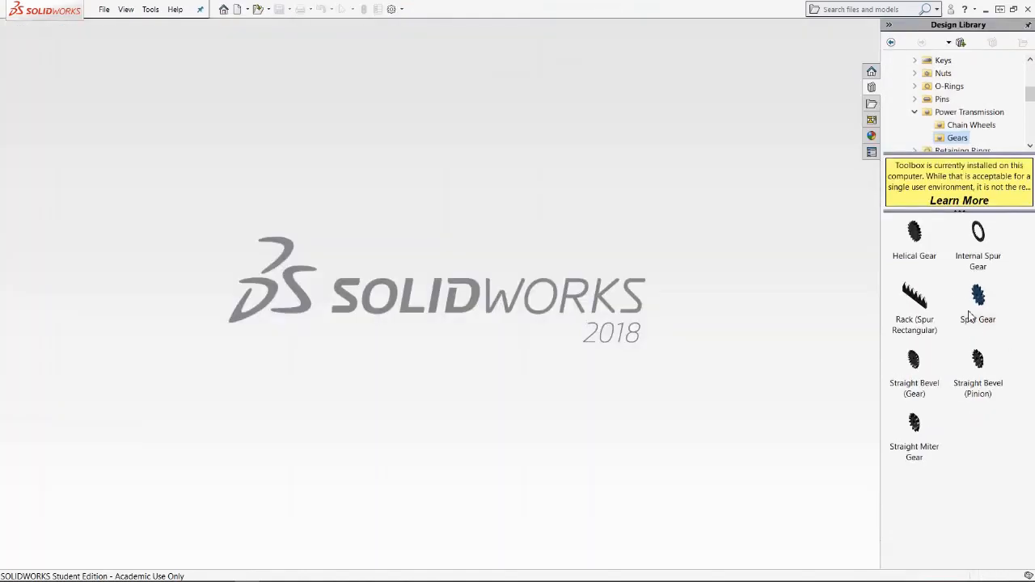
Create one more part from the library's Spur Gear and set its number of teeth to 70.
{"action": "right_click", "coordinate": [976, 309]}
{"action": "left_click", "coordinate": [988, 327]}
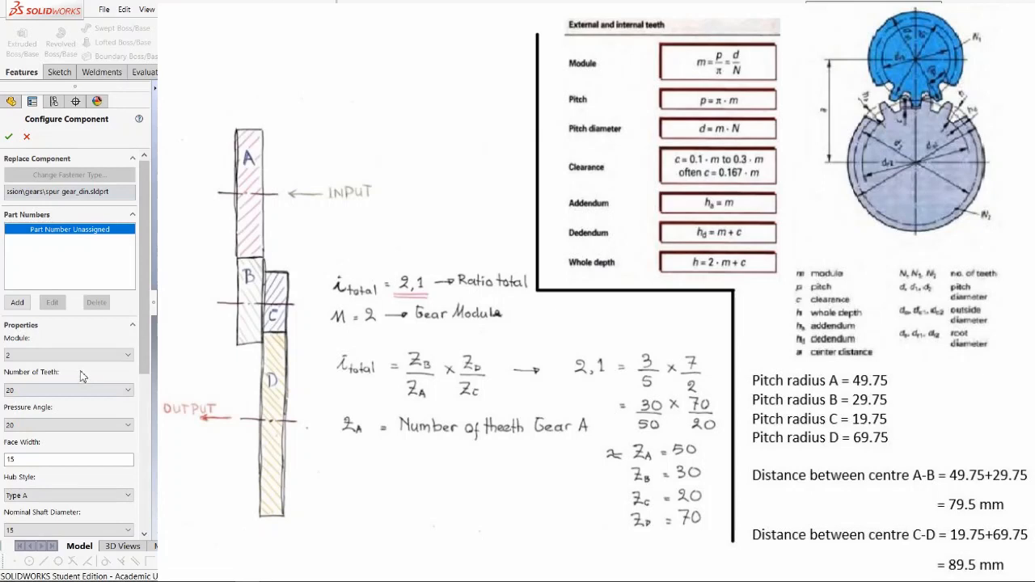
{"action": "scroll", "coordinate": [81, 356], "scroll_direction": "down", "scroll_amount": 5}
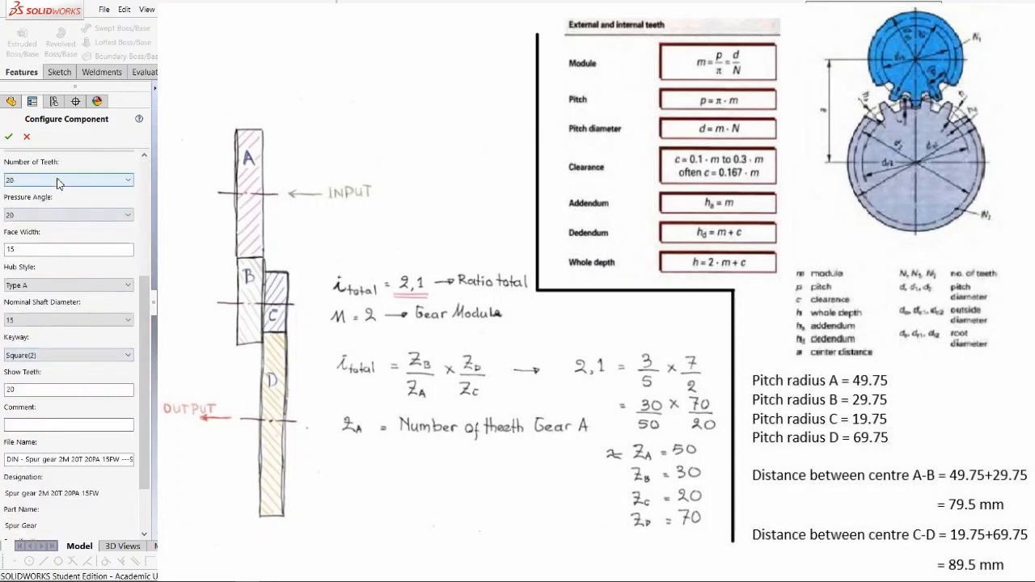
{"action": "scroll", "coordinate": [71, 218], "scroll_direction": "up", "scroll_amount": 3}
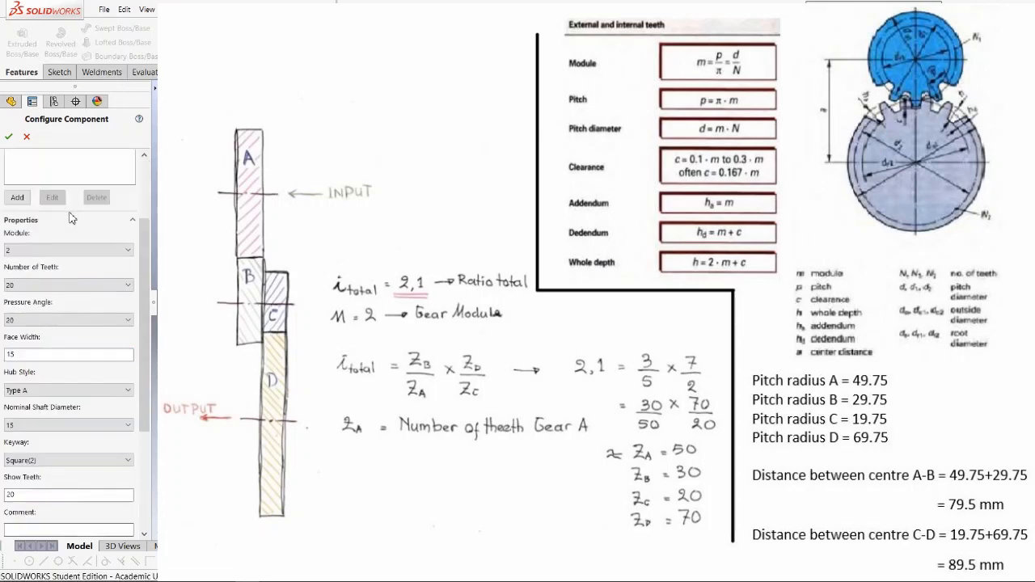
{"action": "left_click", "coordinate": [79, 285]}
{"action": "scroll", "coordinate": [69, 433], "scroll_direction": "down", "scroll_amount": 10}
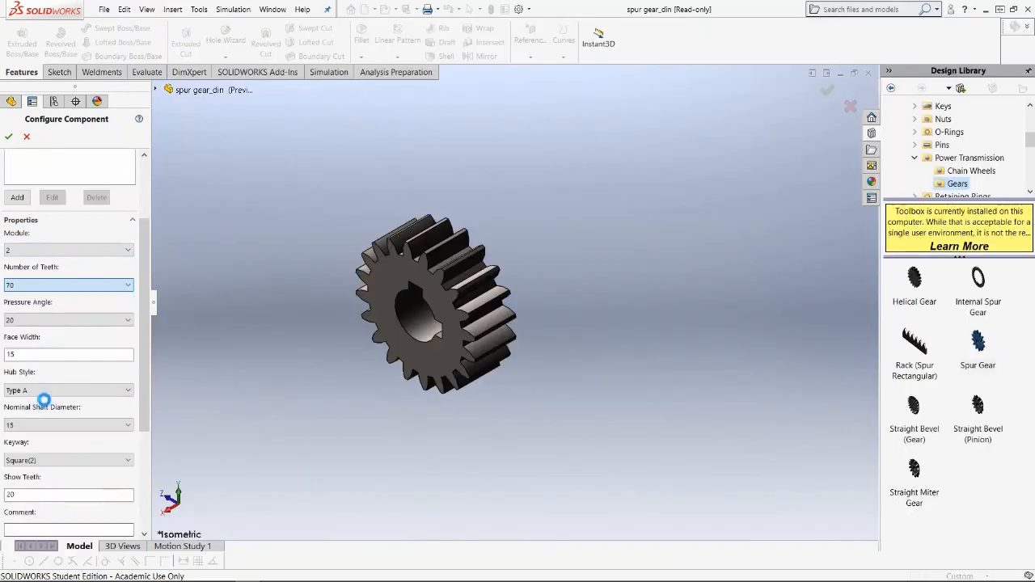
{"action": "left_click", "coordinate": [45, 399]}
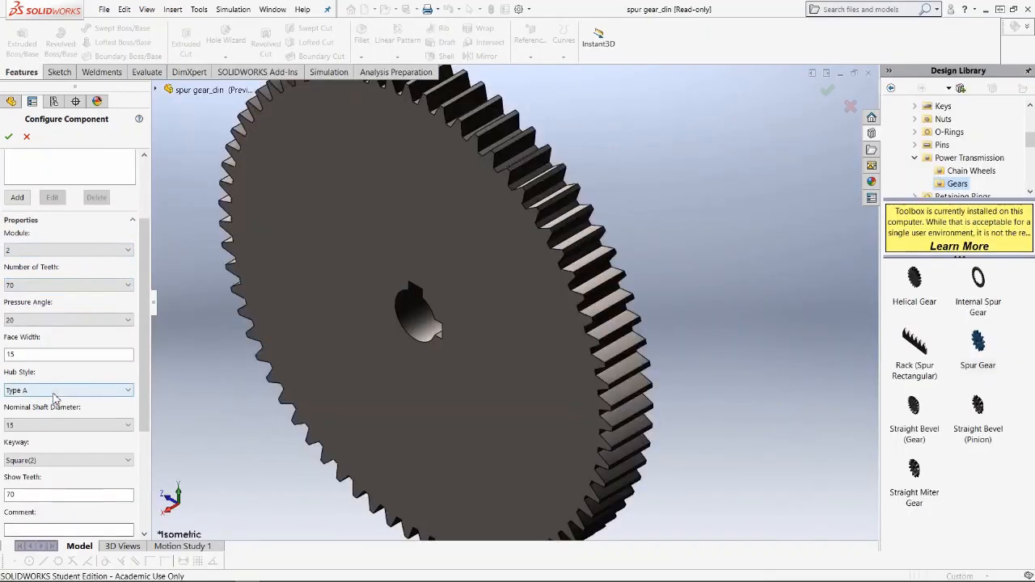
Set the 70-tooth gear's nominal shaft diameter to 35 and its keyway to Rectangular(1), and accept the configuration.
{"action": "left_click_drag", "start_coordinate": [144, 352], "coordinate": [144, 396]}
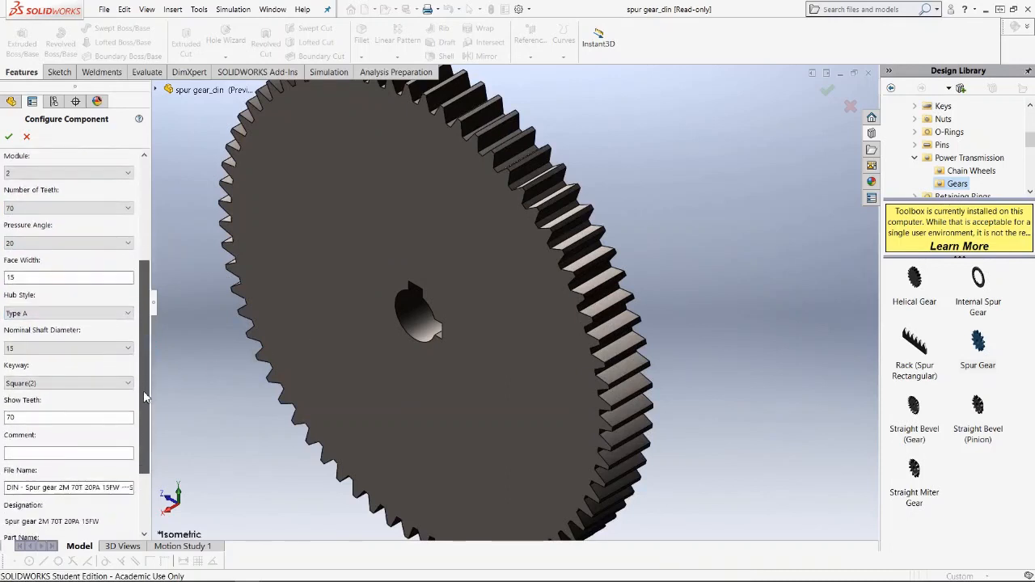
{"action": "left_click", "coordinate": [127, 349]}
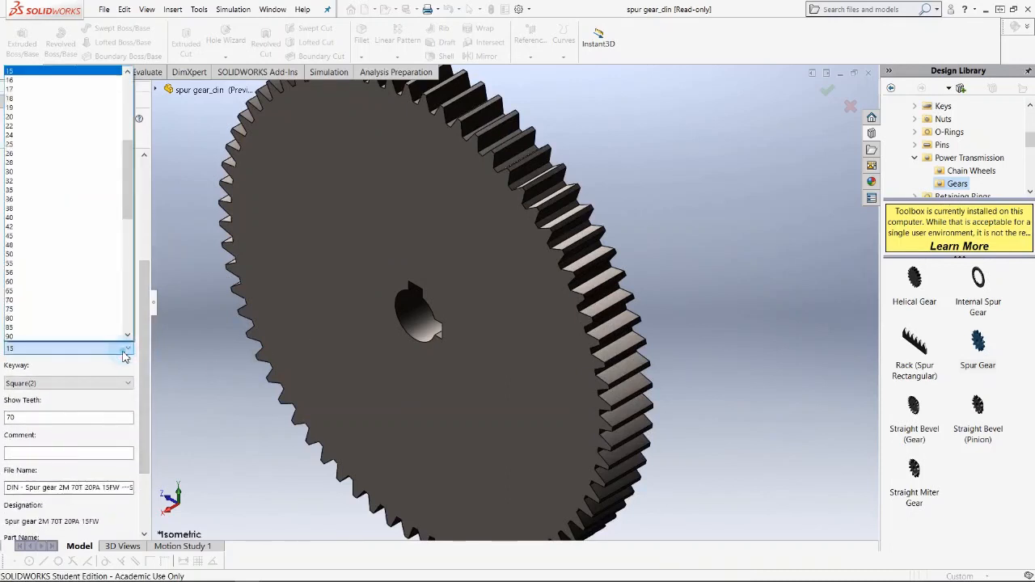
{"action": "left_click", "coordinate": [70, 190]}
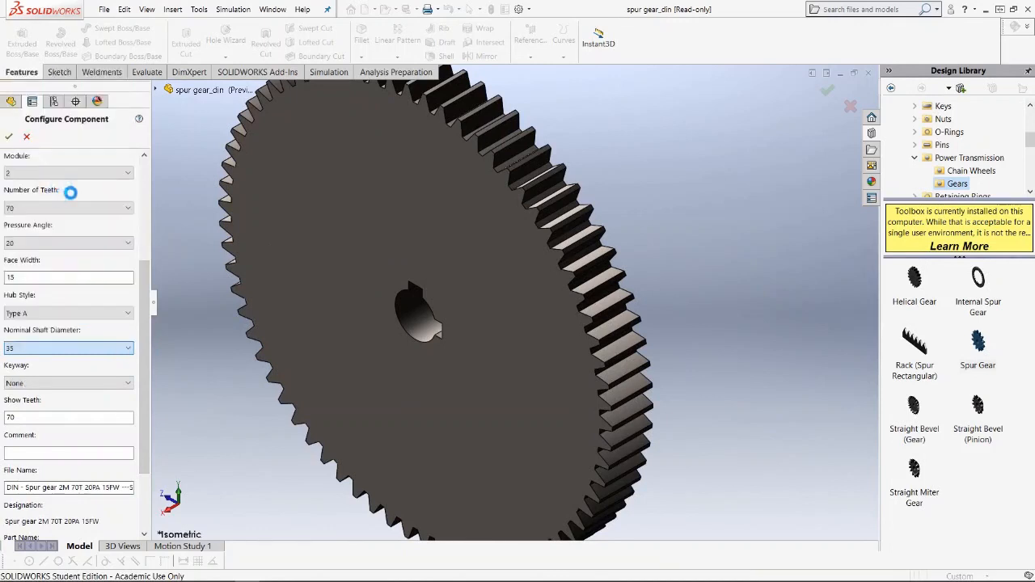
{"action": "left_click", "coordinate": [91, 382]}
{"action": "left_click", "coordinate": [62, 404]}
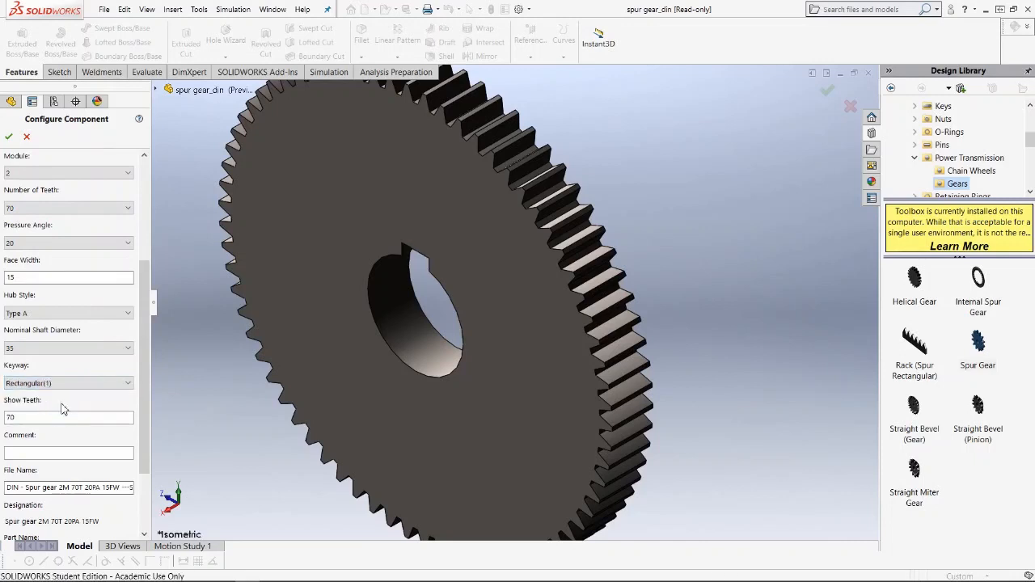
{"action": "left_click", "coordinate": [9, 136]}
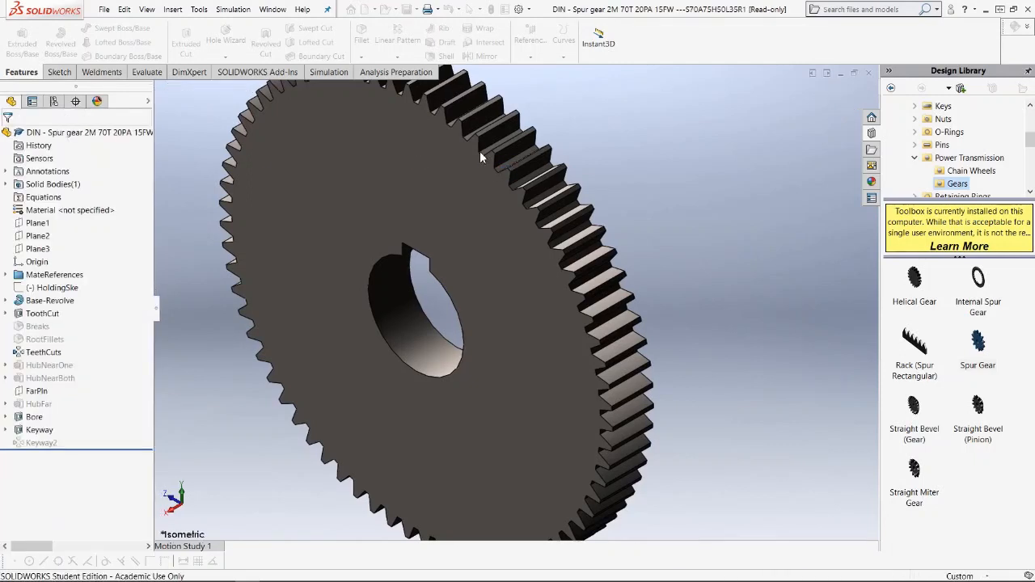
Save the 70-tooth gear as Z 70 in the gearbox folder on New Volume (E:) and close the part.
{"action": "left_click", "coordinate": [437, 9]}
{"action": "left_click", "coordinate": [417, 10]}
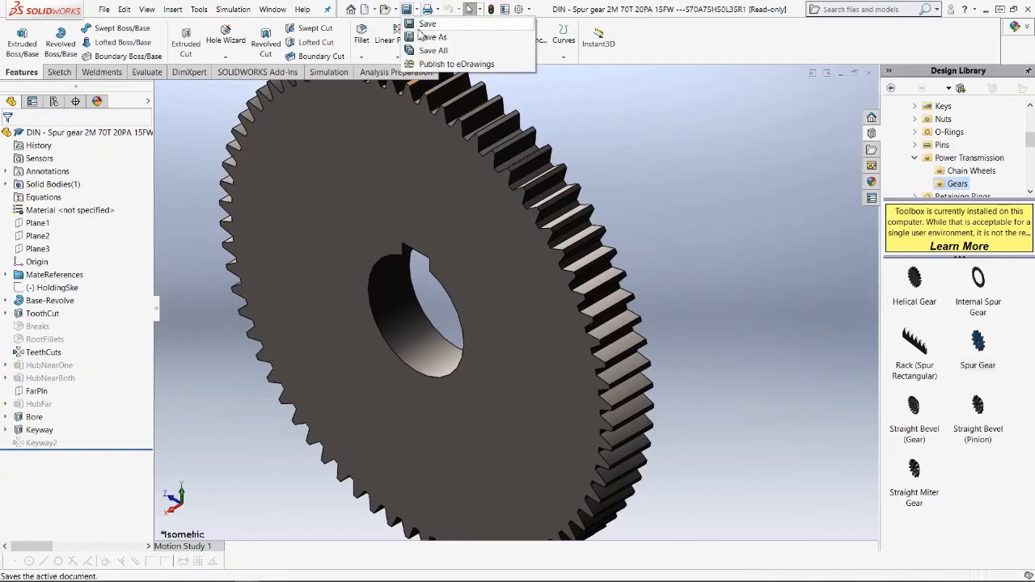
{"action": "left_click", "coordinate": [422, 37]}
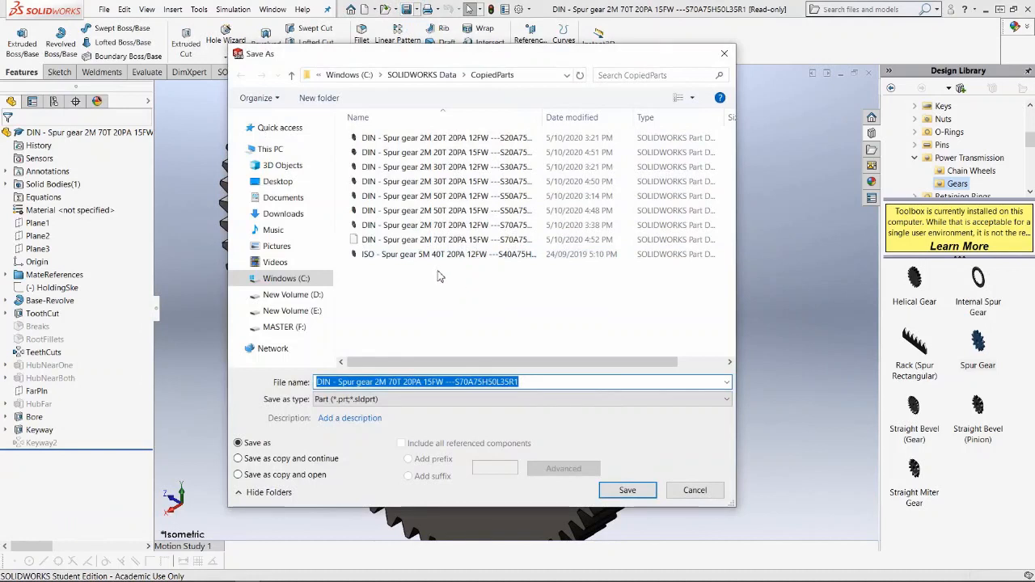
{"action": "left_click", "coordinate": [314, 313]}
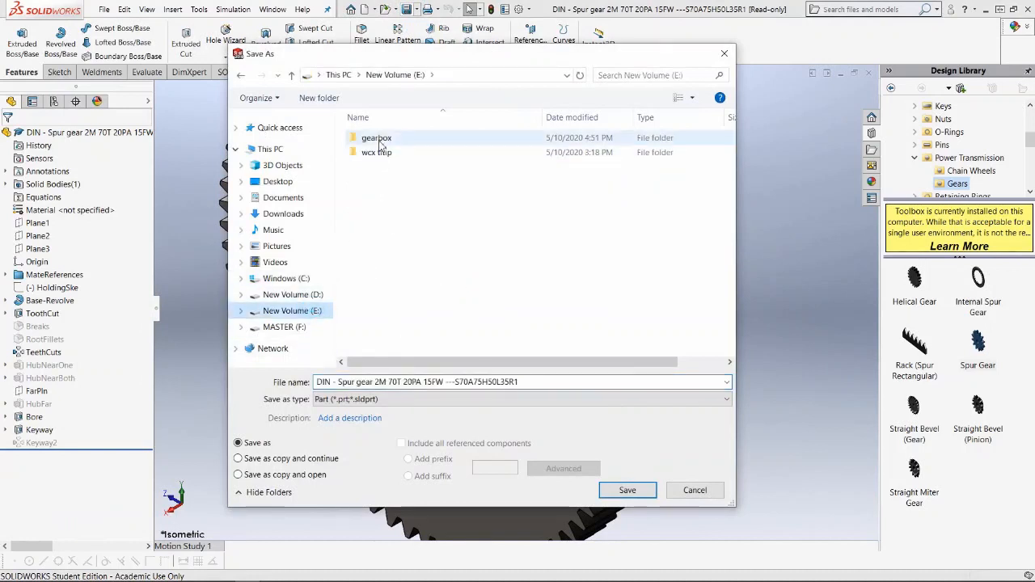
{"action": "double_click", "coordinate": [380, 139]}
{"action": "left_click", "coordinate": [405, 382]}
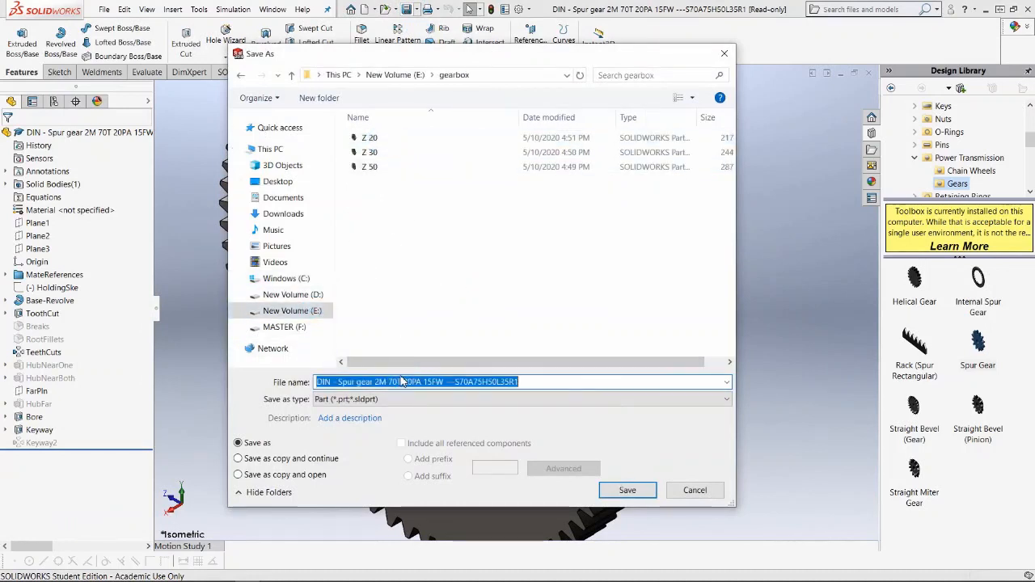
{"action": "type", "text": "Z70"}
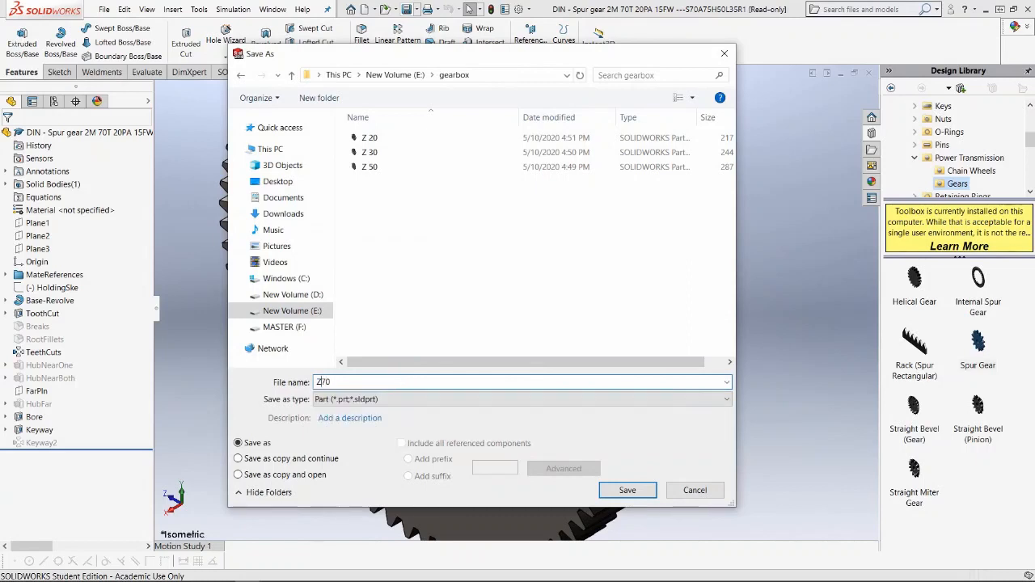
{"action": "left_click", "coordinate": [638, 490]}
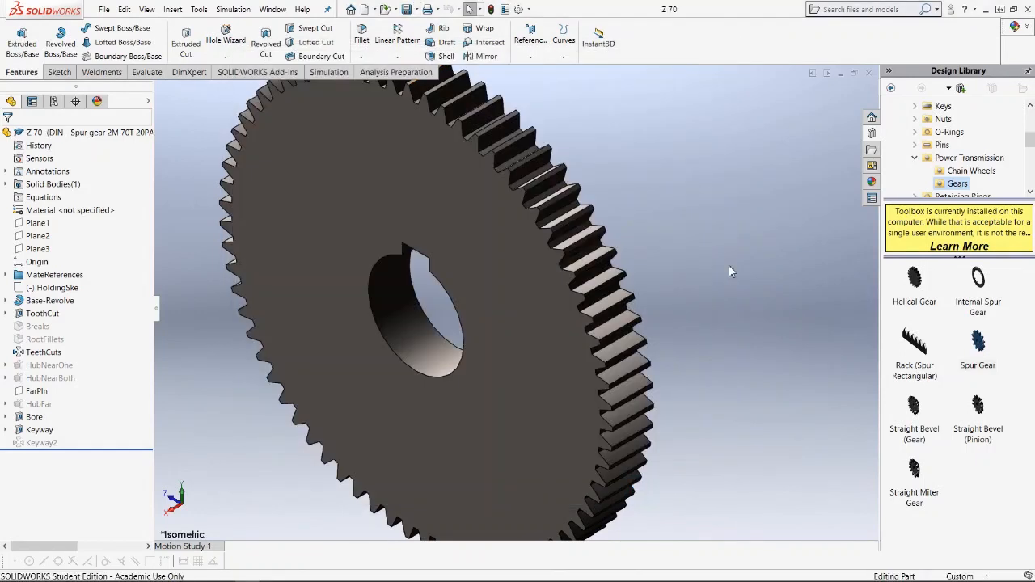
{"action": "left_click", "coordinate": [870, 75]}
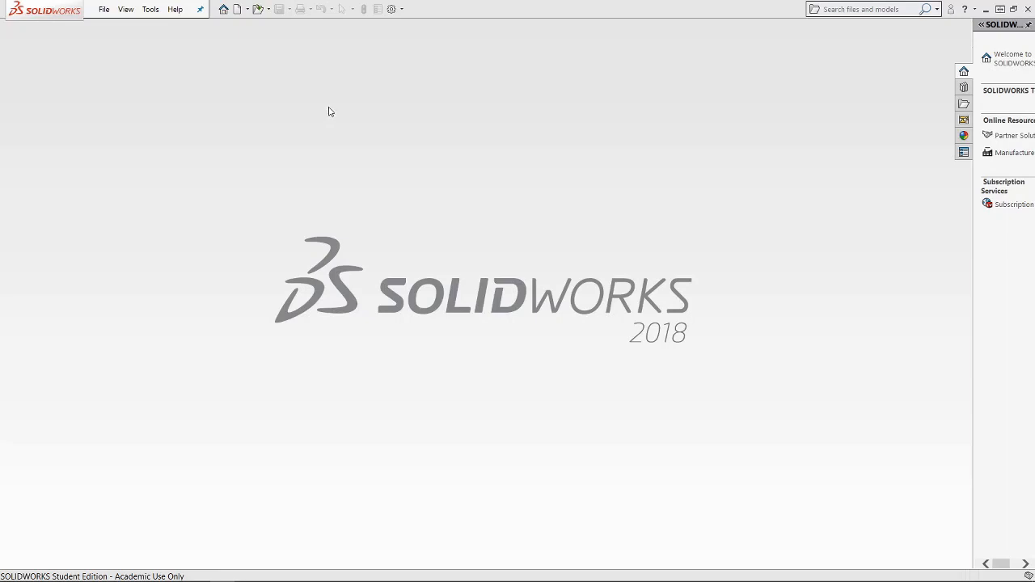
Create a new assembly and place the Z 50 gear from the gearbox folder at the origin.
{"action": "left_click", "coordinate": [236, 9]}
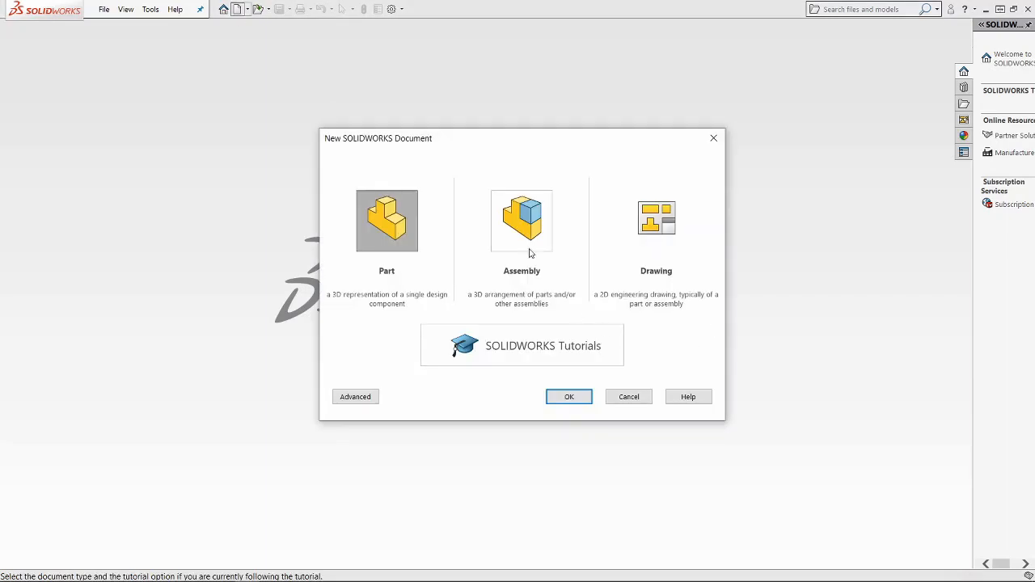
{"action": "left_click", "coordinate": [529, 249]}
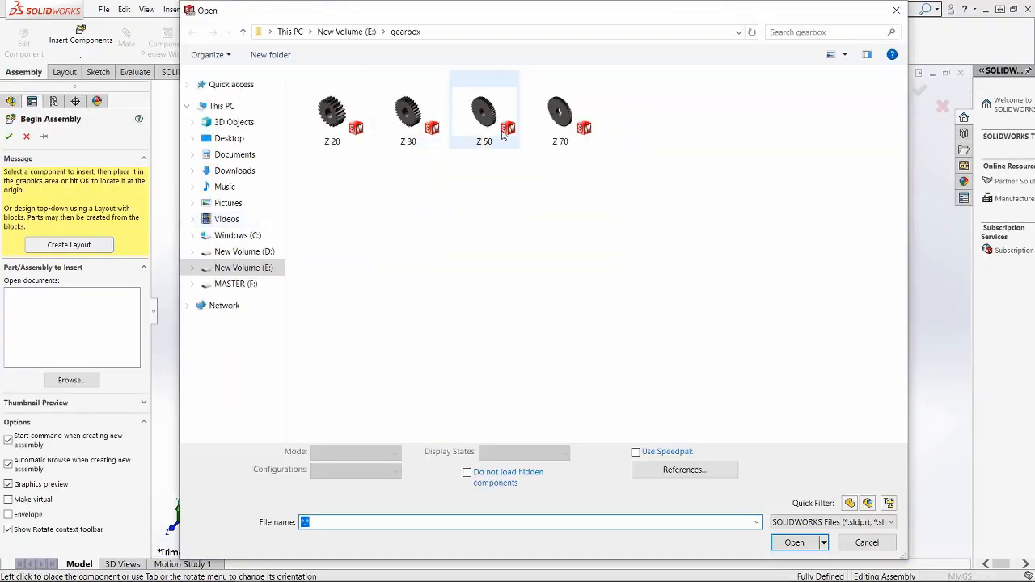
{"action": "double_click", "coordinate": [508, 136]}
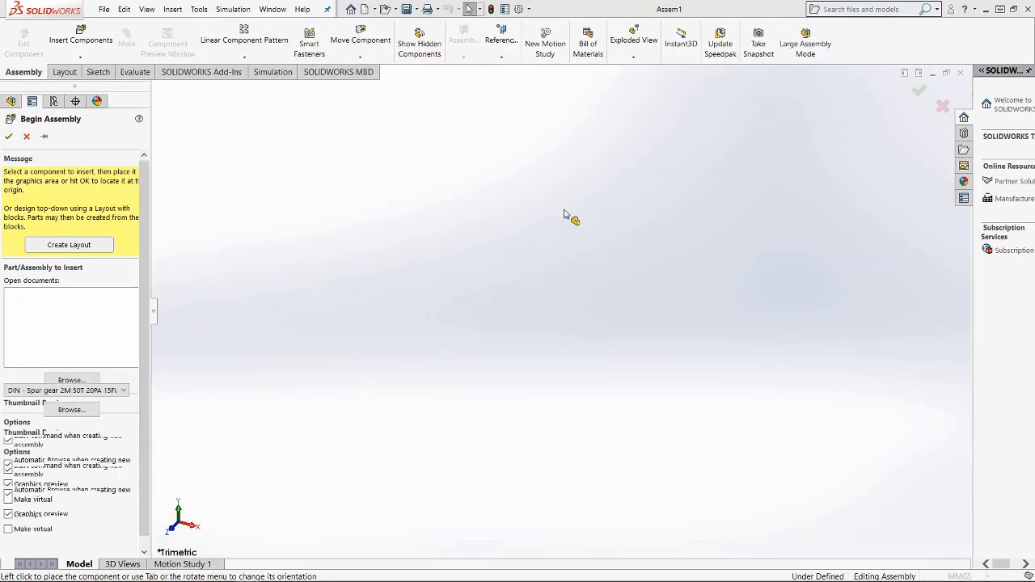
{"action": "left_click", "coordinate": [8, 136]}
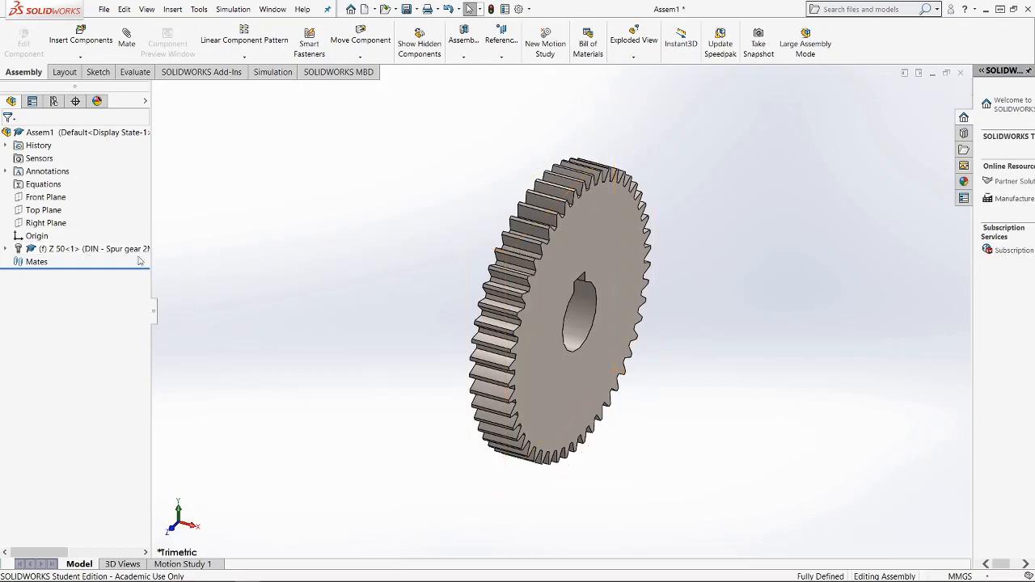
Set the Z 50 gear from fixed to floating and move it around to test its freedom.
{"action": "right_click", "coordinate": [71, 252]}
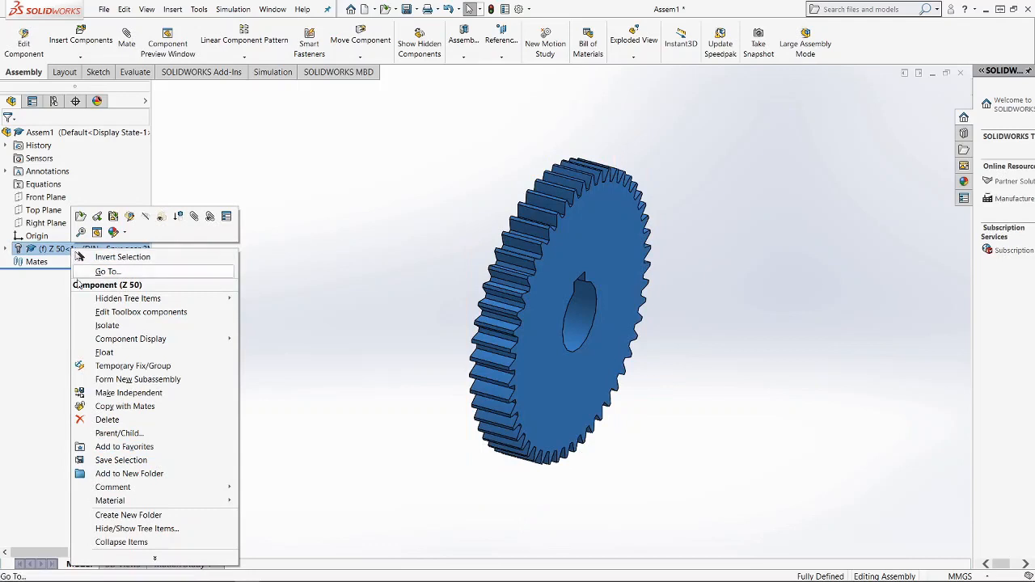
{"action": "left_click", "coordinate": [105, 353]}
{"action": "left_click_drag", "start_coordinate": [555, 351], "coordinate": [535, 290]}
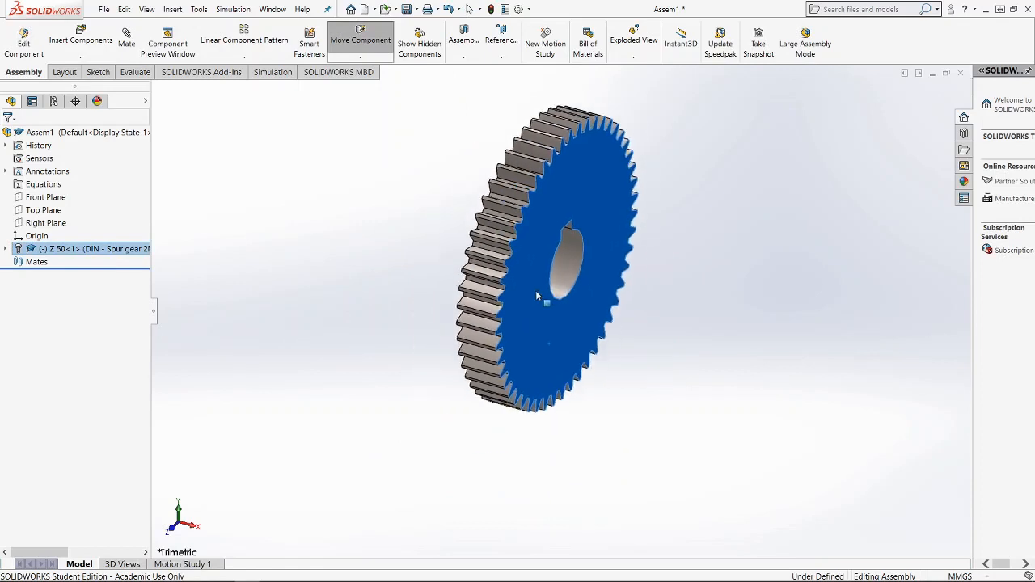
{"action": "left_click", "coordinate": [747, 332]}
{"action": "left_click", "coordinate": [475, 377]}
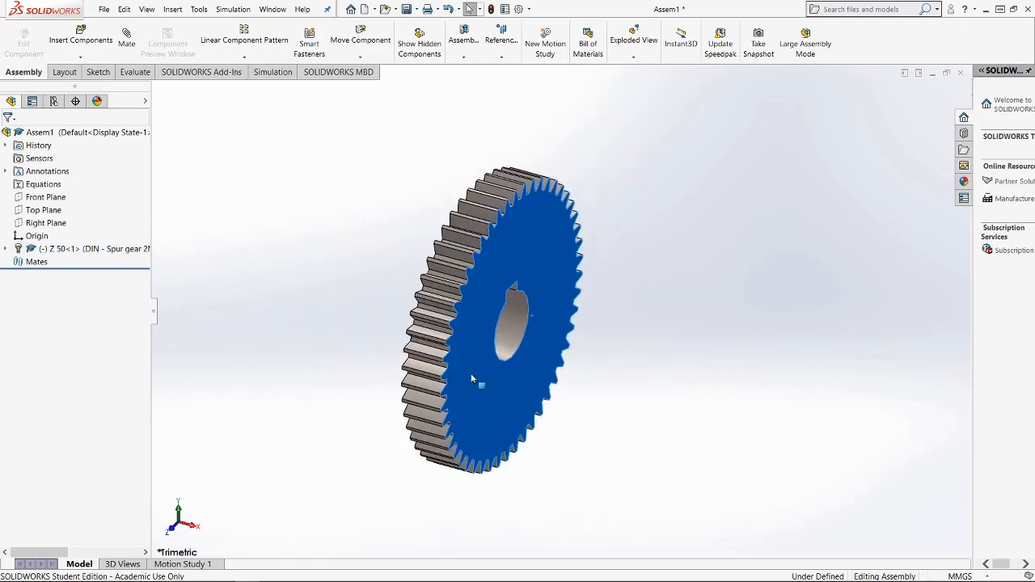
{"action": "left_click_drag", "start_coordinate": [474, 377], "coordinate": [503, 357]}
{"action": "left_click_drag", "start_coordinate": [503, 306], "coordinate": [508, 285]}
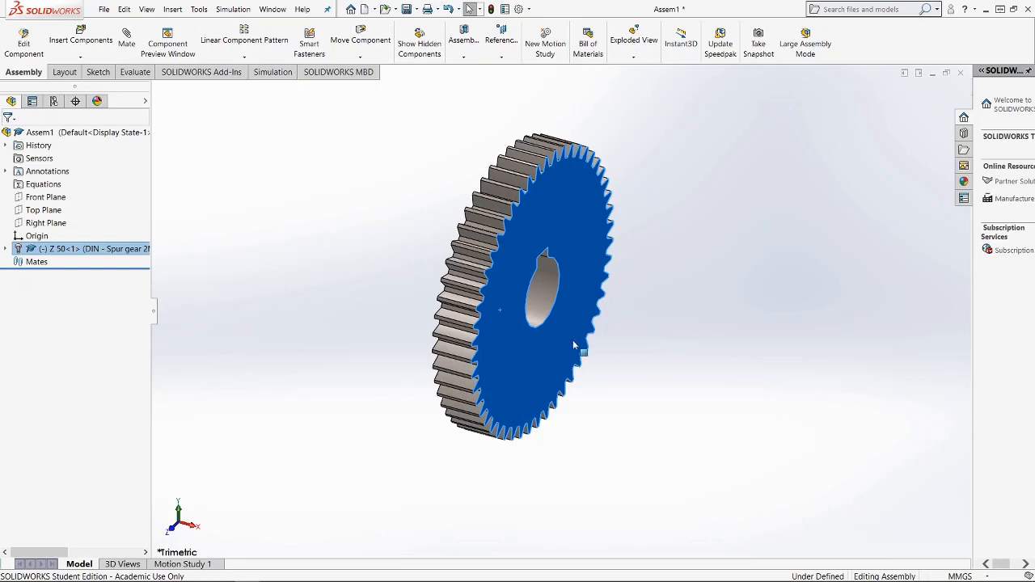
{"action": "left_click_drag", "start_coordinate": [496, 357], "coordinate": [540, 380]}
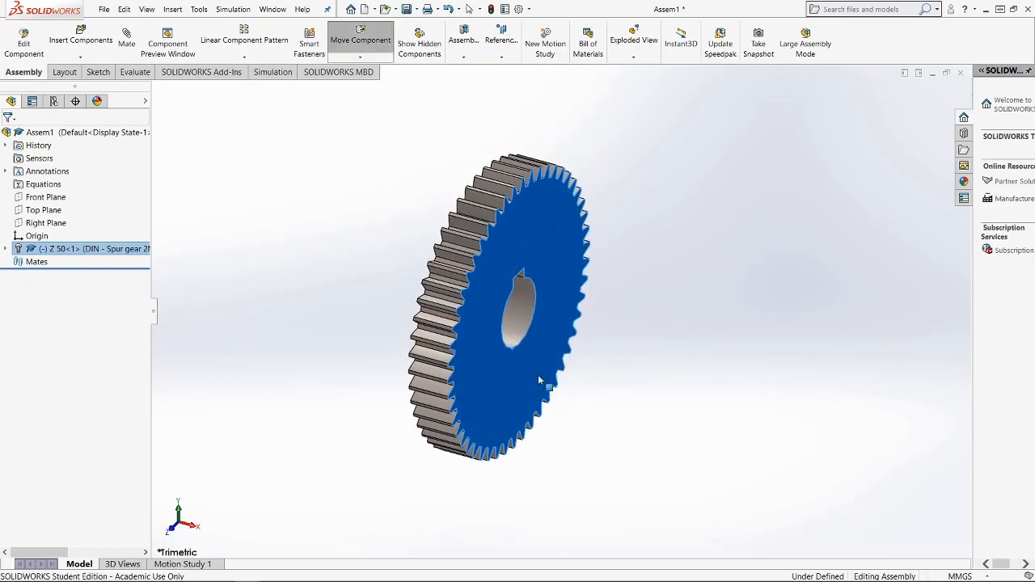
{"action": "left_click", "coordinate": [623, 332]}
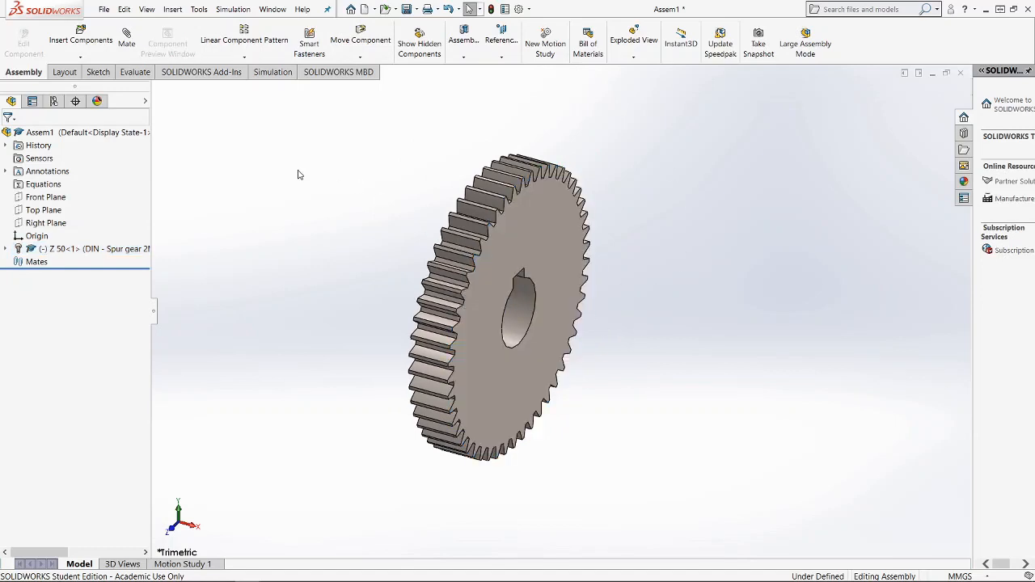
Turn on the display of temporary axes in the assembly.
{"action": "left_click", "coordinate": [150, 10]}
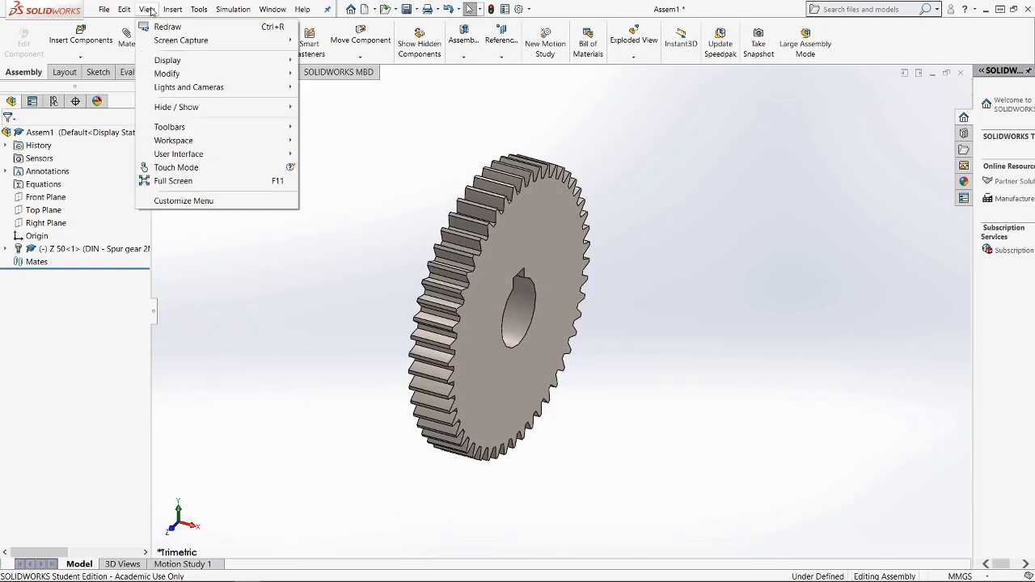
{"action": "mouse_move", "coordinate": [209, 109]}
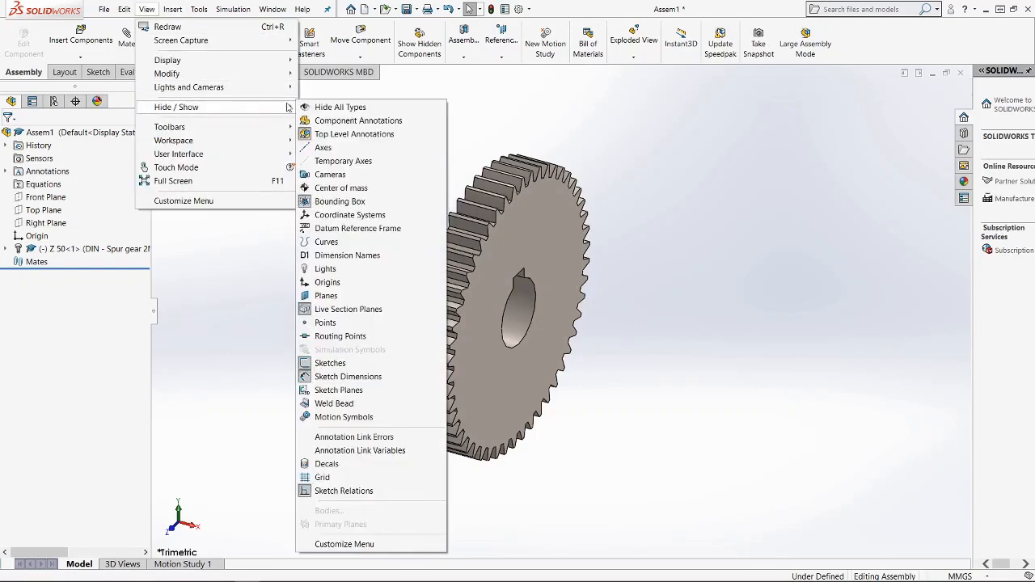
{"action": "left_click", "coordinate": [368, 161]}
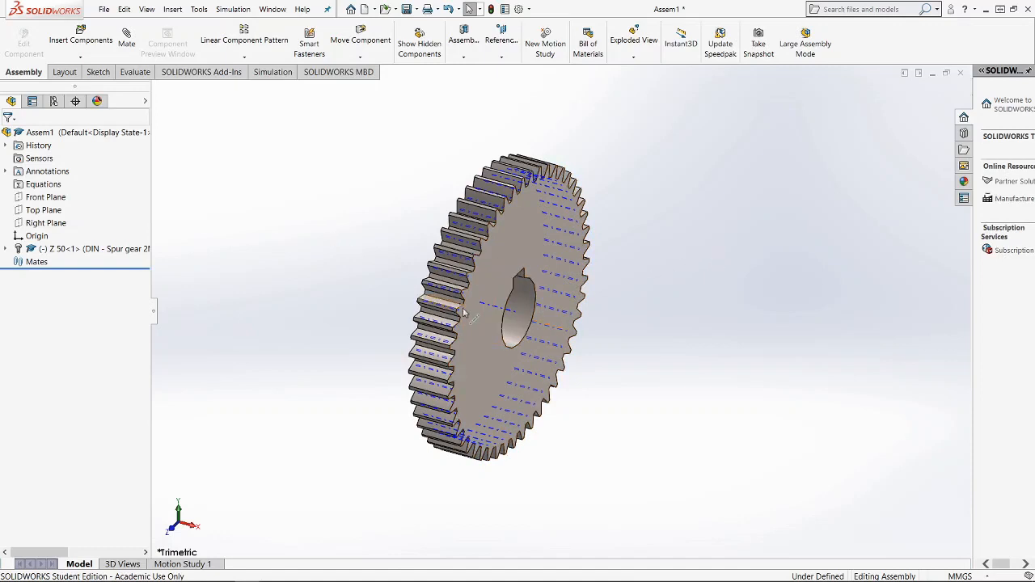
Add coincident mates from the Z 50 gear's central axis to the assembly's Top Plane and Front Plane.
{"action": "left_click", "coordinate": [128, 41]}
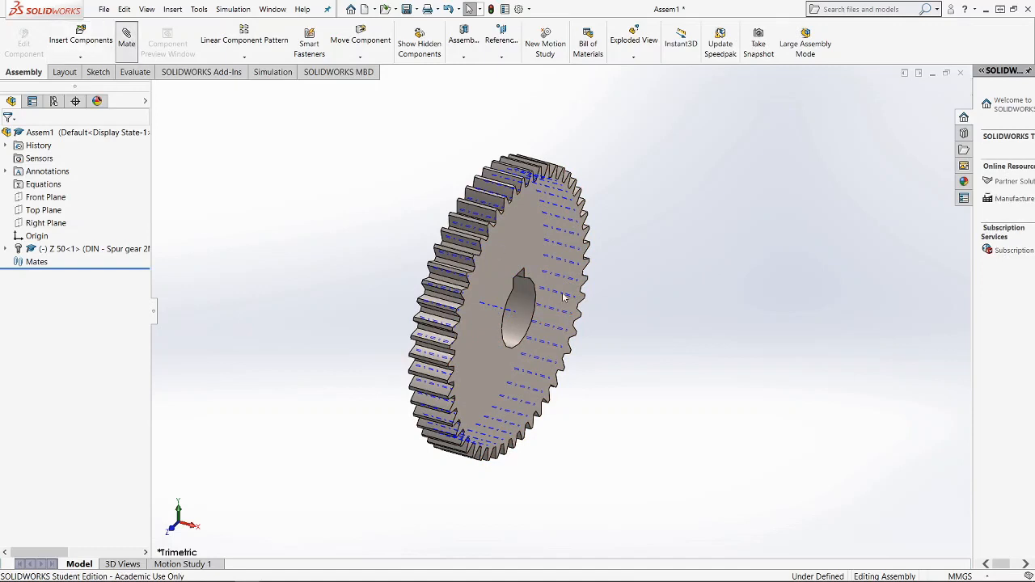
{"action": "mouse_move", "coordinate": [620, 356]}
{"action": "middle_mouse_down"}
{"action": "mouse_move", "coordinate": [578, 357]}
{"action": "mouse_move", "coordinate": [637, 366]}
{"action": "middle_mouse_up"}
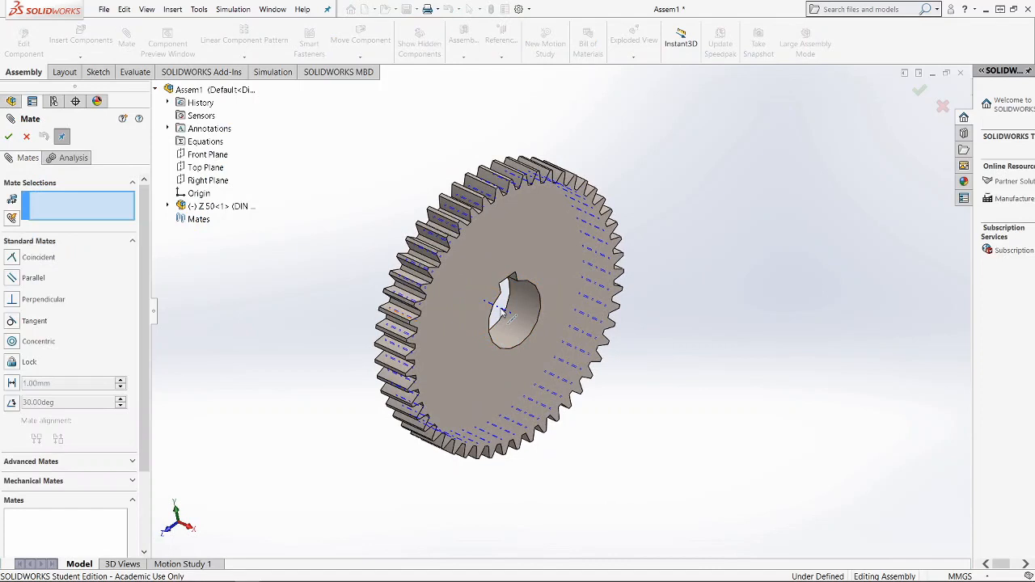
{"action": "left_click", "coordinate": [504, 311]}
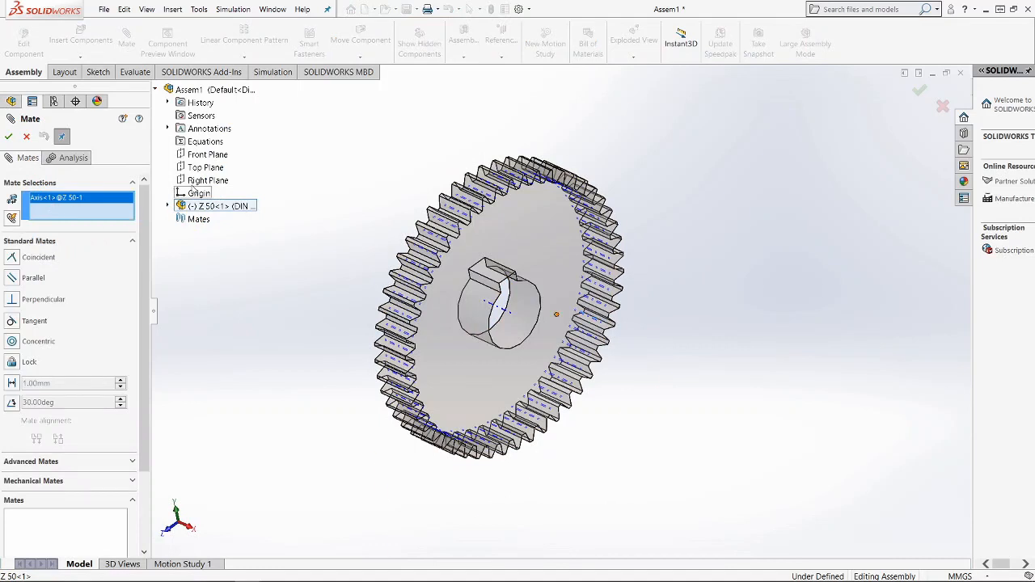
{"action": "left_click", "coordinate": [209, 168]}
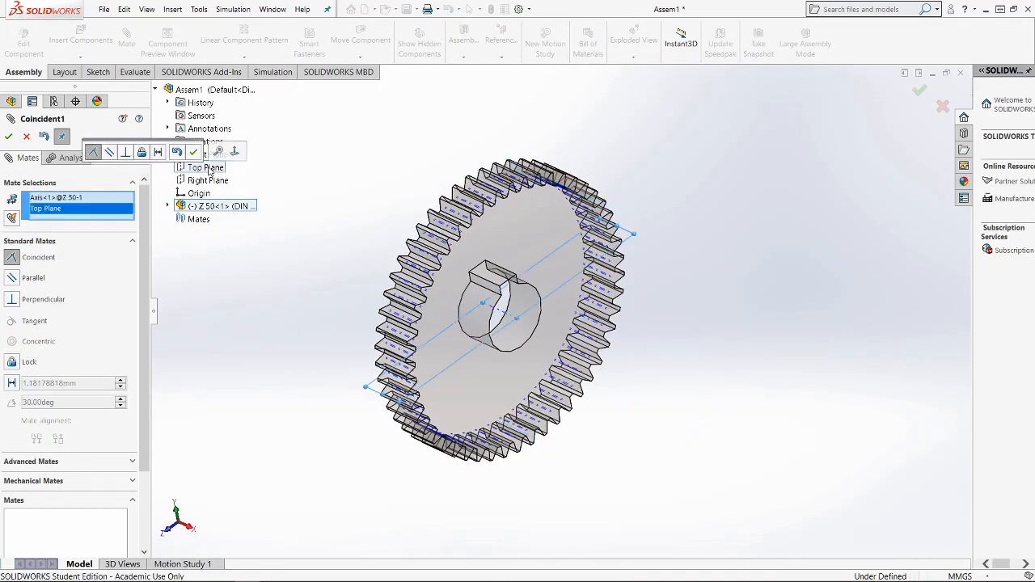
{"action": "left_click", "coordinate": [194, 153]}
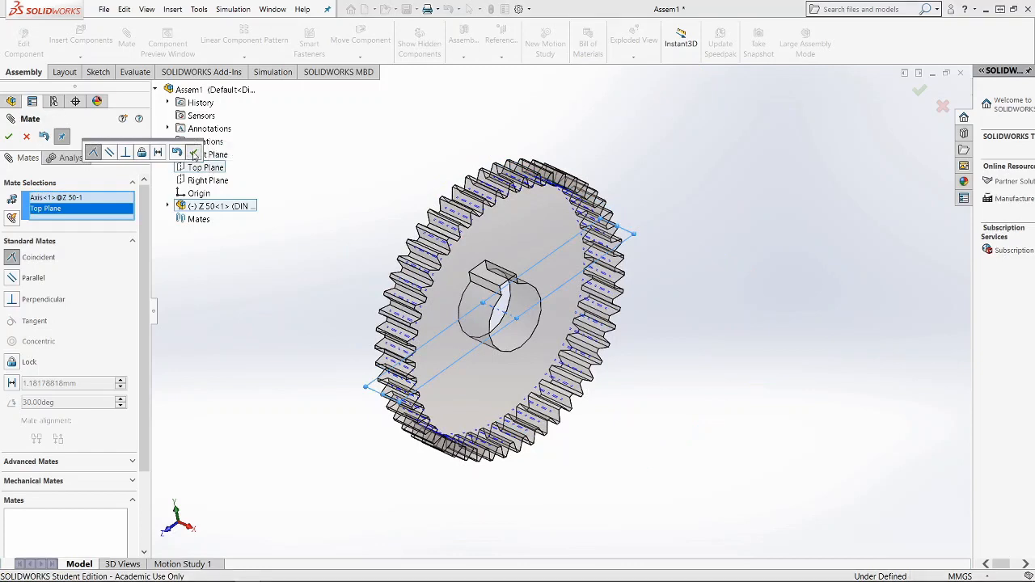
{"action": "left_click", "coordinate": [502, 316]}
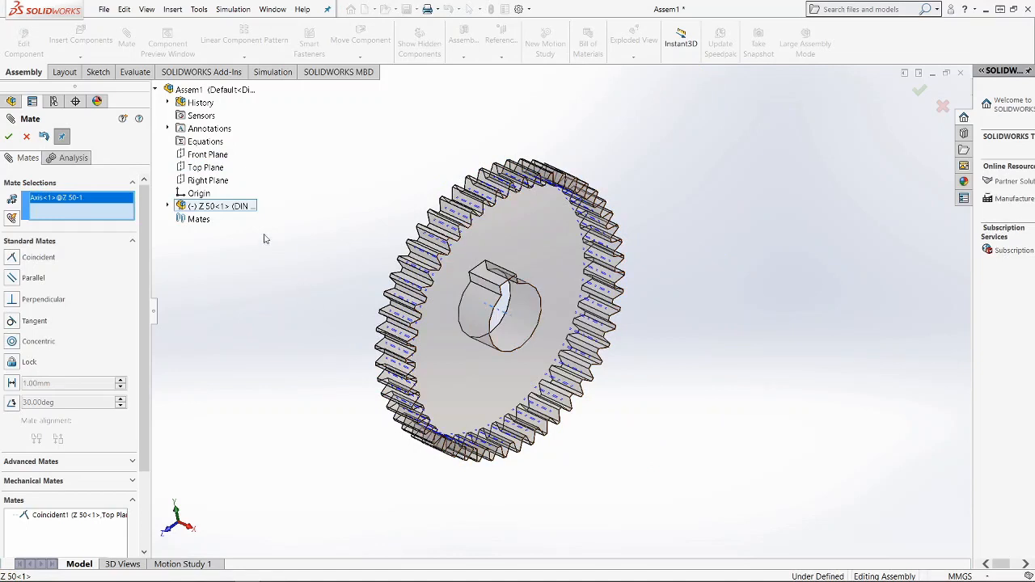
{"action": "left_click", "coordinate": [214, 158]}
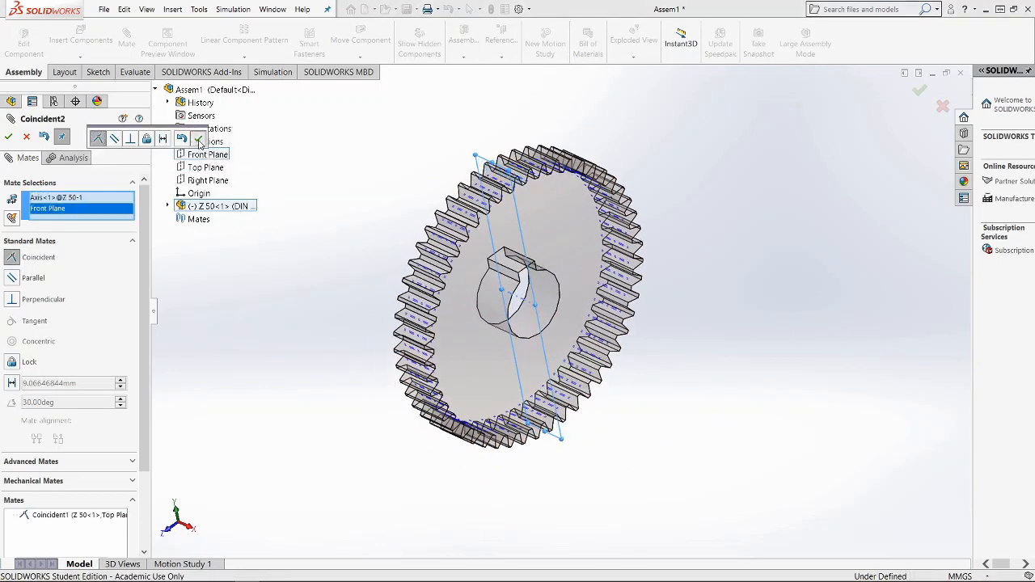
{"action": "left_click", "coordinate": [198, 139]}
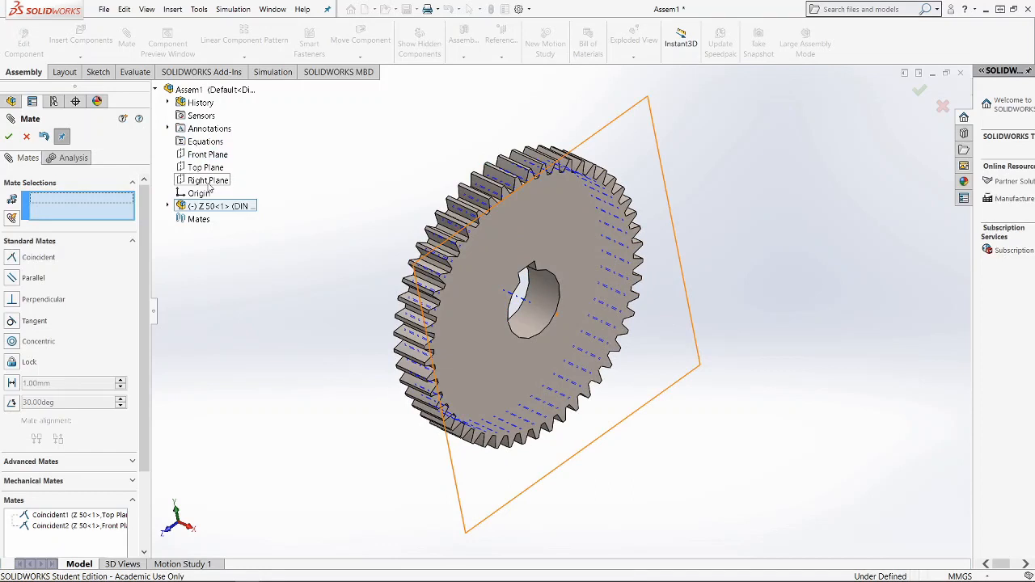
Mate the Z 50 gear's front face coincident with the assembly's Right Plane, test its rotation and finish mating.
{"action": "left_click", "coordinate": [522, 240]}
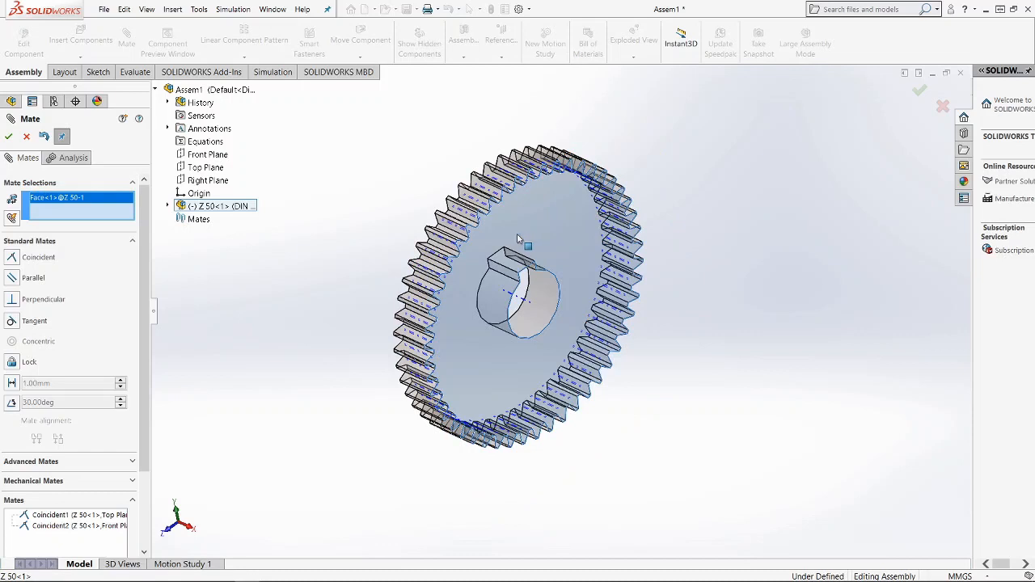
{"action": "left_click", "coordinate": [213, 185]}
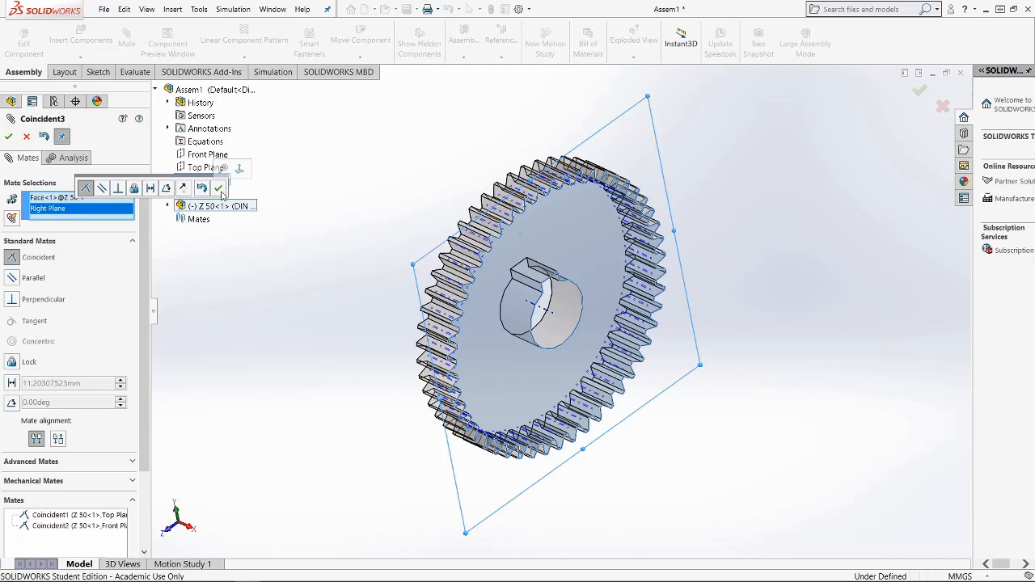
{"action": "left_click", "coordinate": [218, 187]}
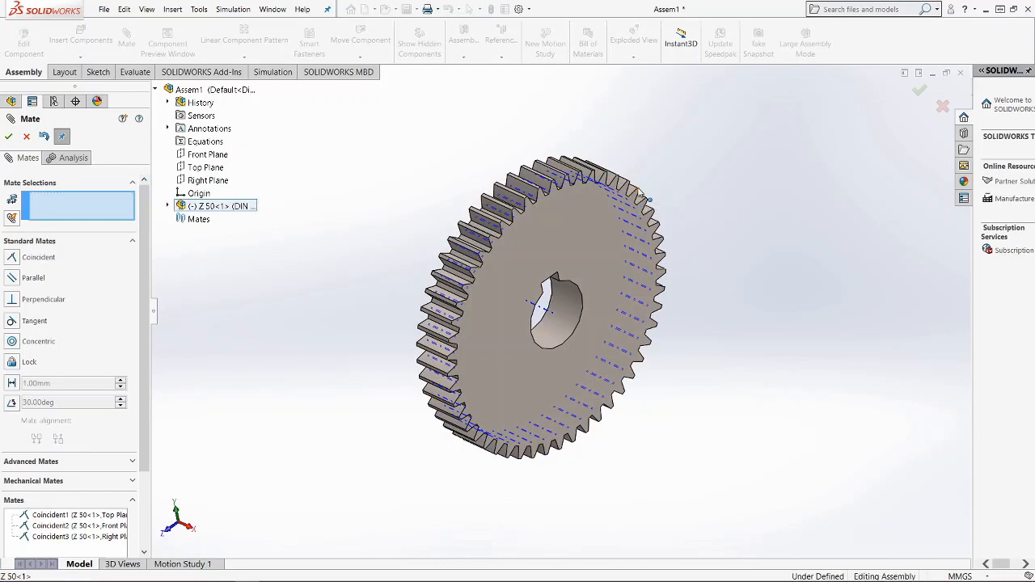
{"action": "mouse_move", "coordinate": [640, 194]}
{"action": "left_mouse_down"}
{"action": "mouse_move", "coordinate": [491, 385]}
{"action": "mouse_move", "coordinate": [516, 412]}
{"action": "mouse_move", "coordinate": [477, 285]}
{"action": "mouse_move", "coordinate": [652, 195]}
{"action": "left_mouse_up"}
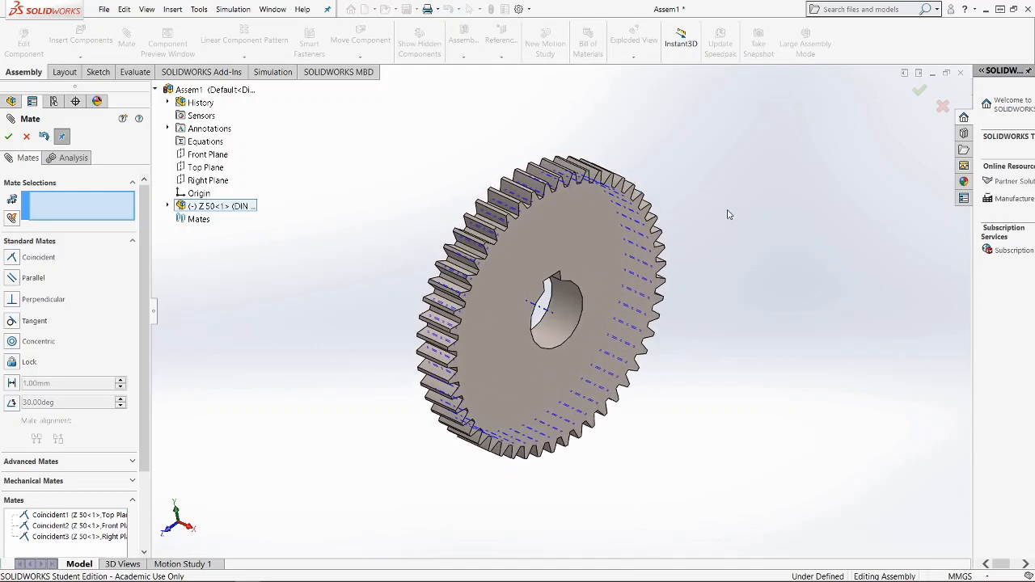
{"action": "left_click", "coordinate": [8, 135]}
Insert the Z 30 gear from the gearbox folder and place it freely beside the Z 50 gear.
{"action": "left_click", "coordinate": [80, 34]}
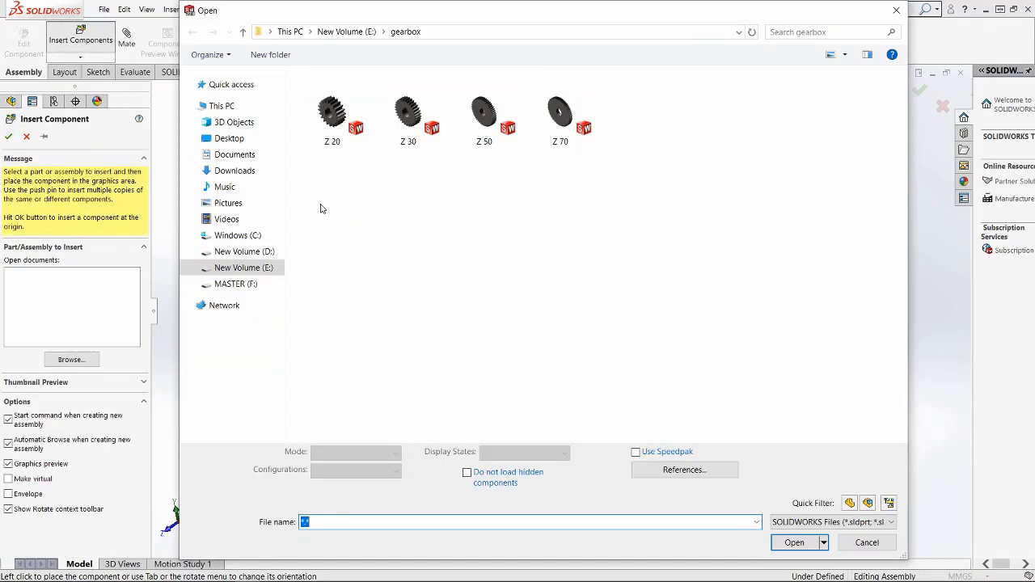
{"action": "double_click", "coordinate": [408, 113]}
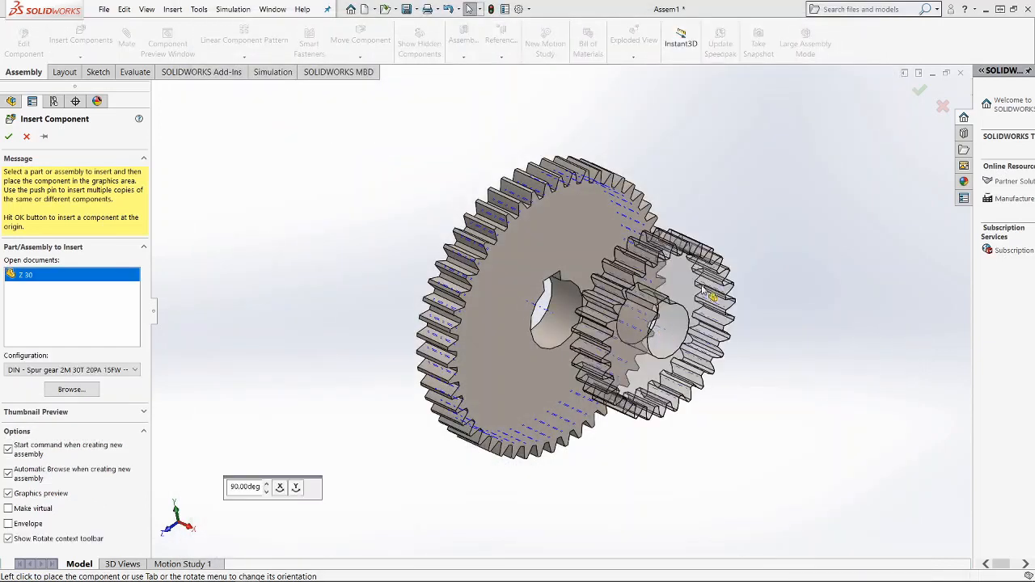
{"action": "left_click", "coordinate": [781, 197]}
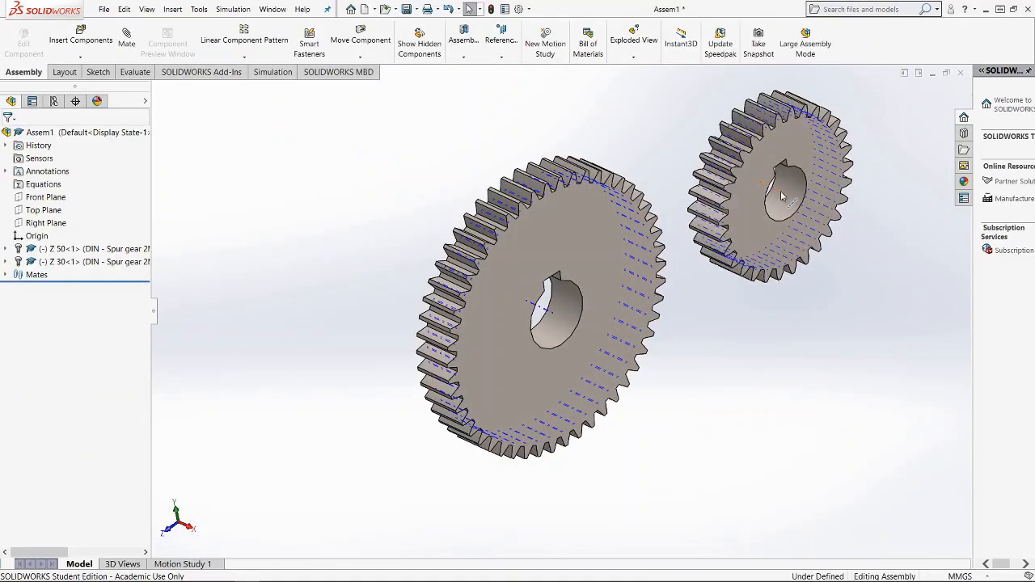
Mate the Z 30 gear's central axis coincident with the assembly's Top Plane.
{"action": "left_click", "coordinate": [781, 197]}
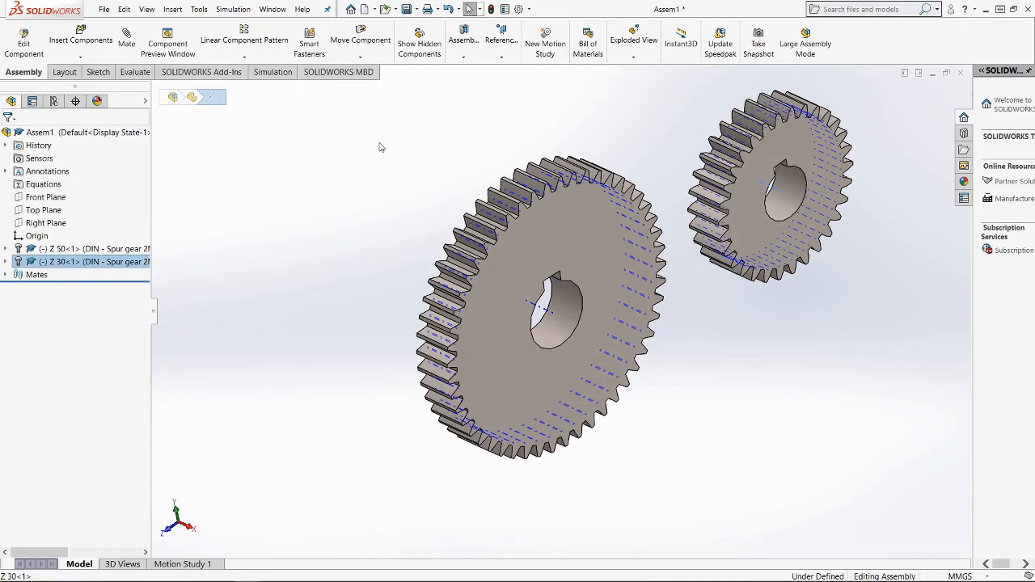
{"action": "left_click", "coordinate": [127, 40]}
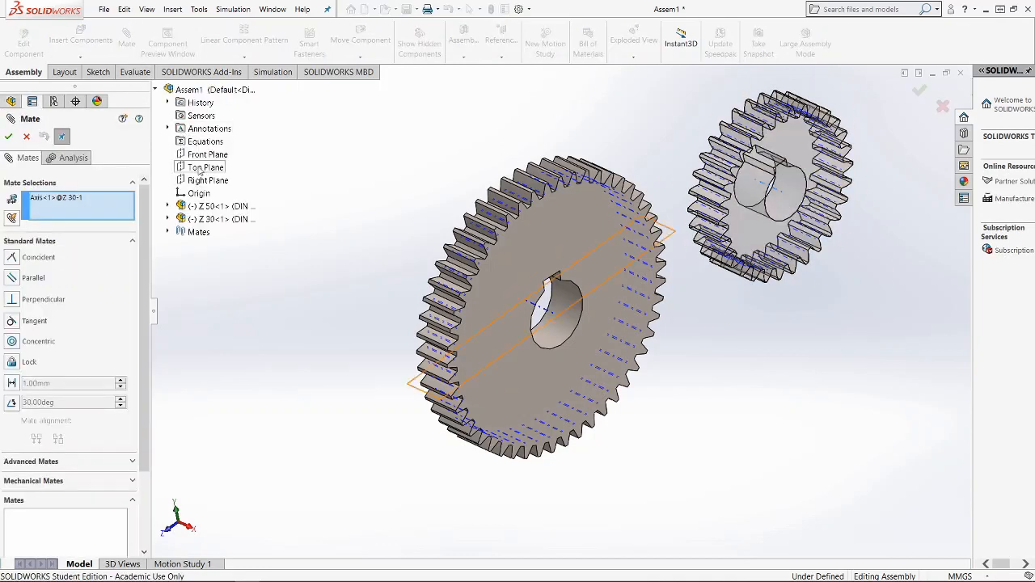
{"action": "left_click", "coordinate": [205, 167]}
{"action": "left_click", "coordinate": [555, 197]}
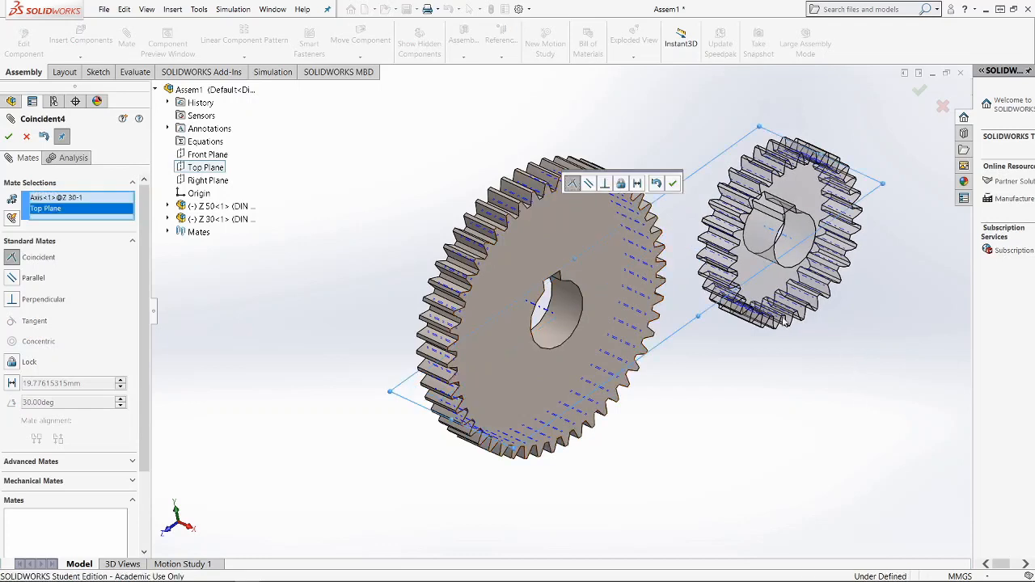
{"action": "left_click", "coordinate": [672, 184]}
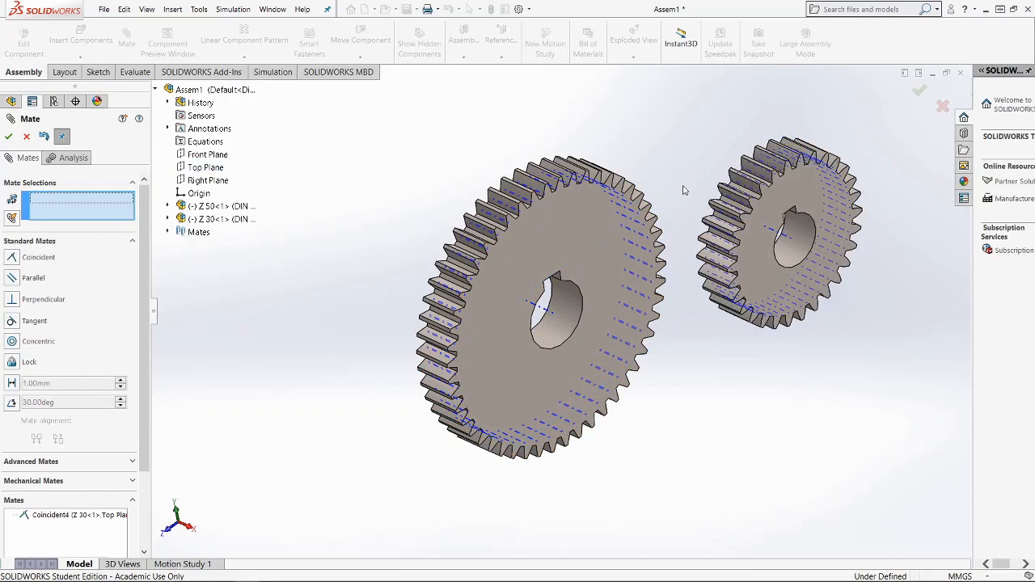
Mate the front face of the Z 30 gear coincident with the front face of the Z 50 gear.
{"action": "left_click", "coordinate": [787, 199]}
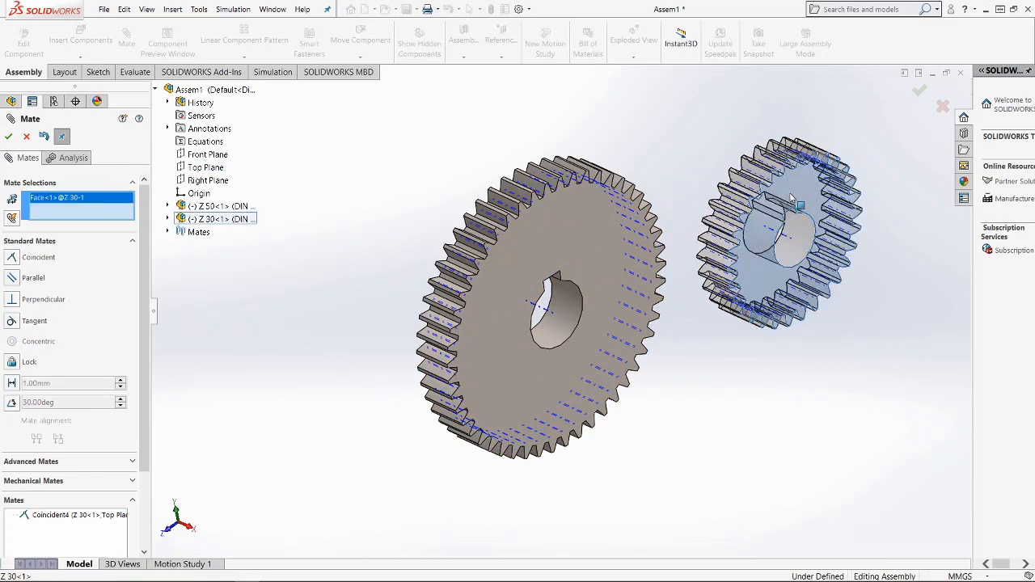
{"action": "left_click", "coordinate": [593, 222]}
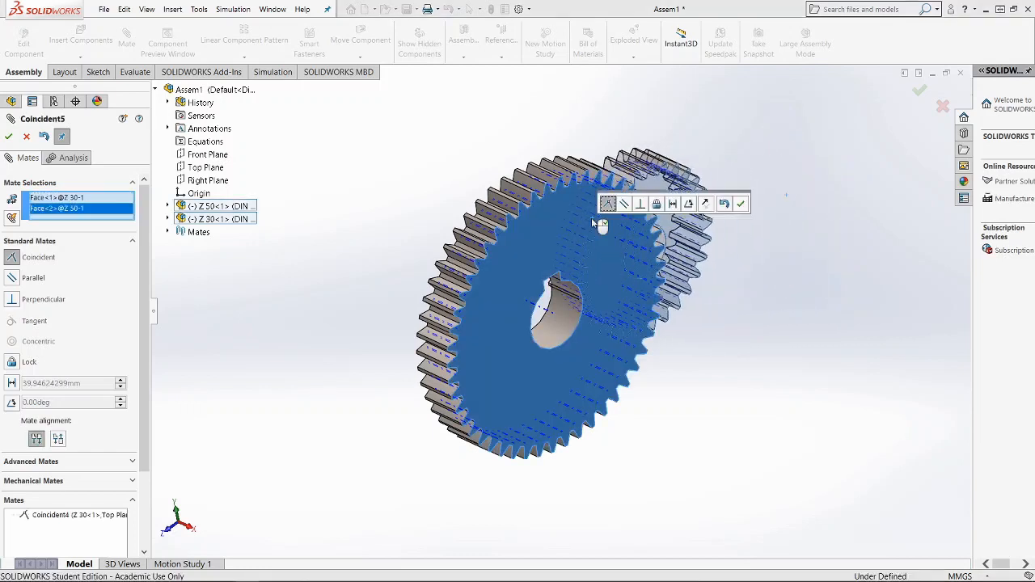
{"action": "left_click", "coordinate": [741, 204]}
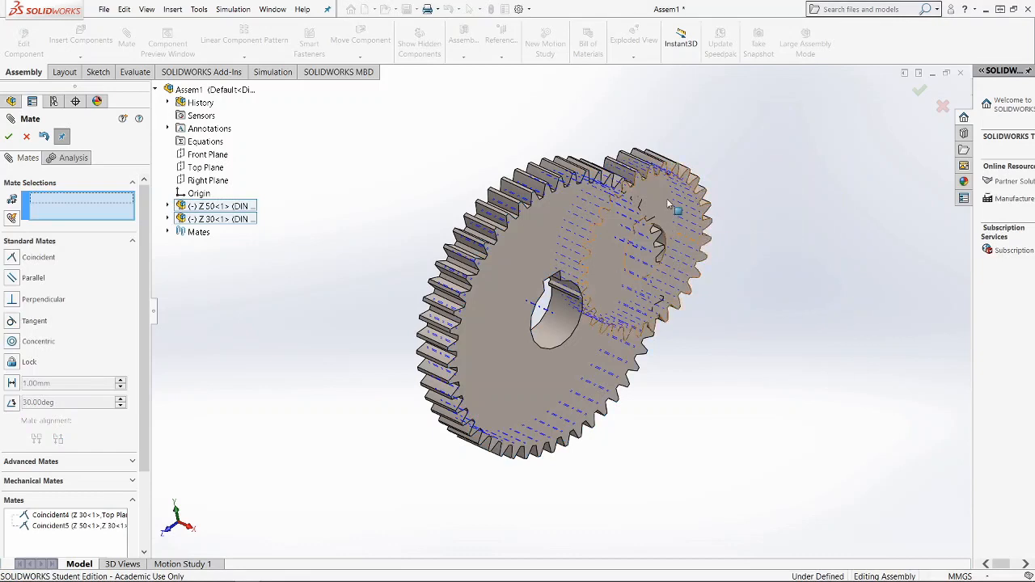
Move the Z 30 gear clear of the Z 50 gear and add a distance mate between their central axes.
{"action": "left_click_drag", "start_coordinate": [667, 202], "coordinate": [788, 160]}
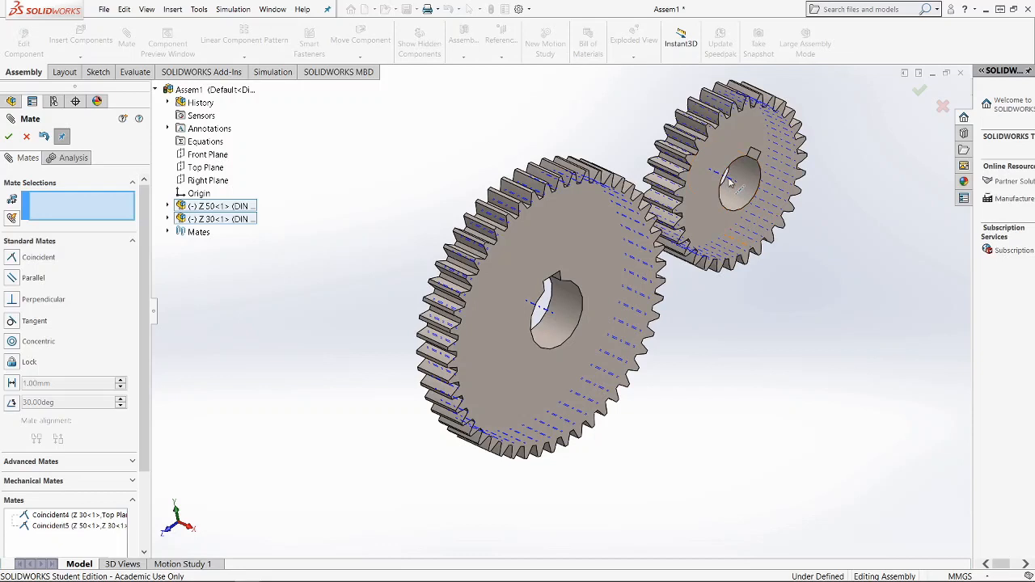
{"action": "middle_click_drag", "start_coordinate": [808, 261], "coordinate": [788, 254]}
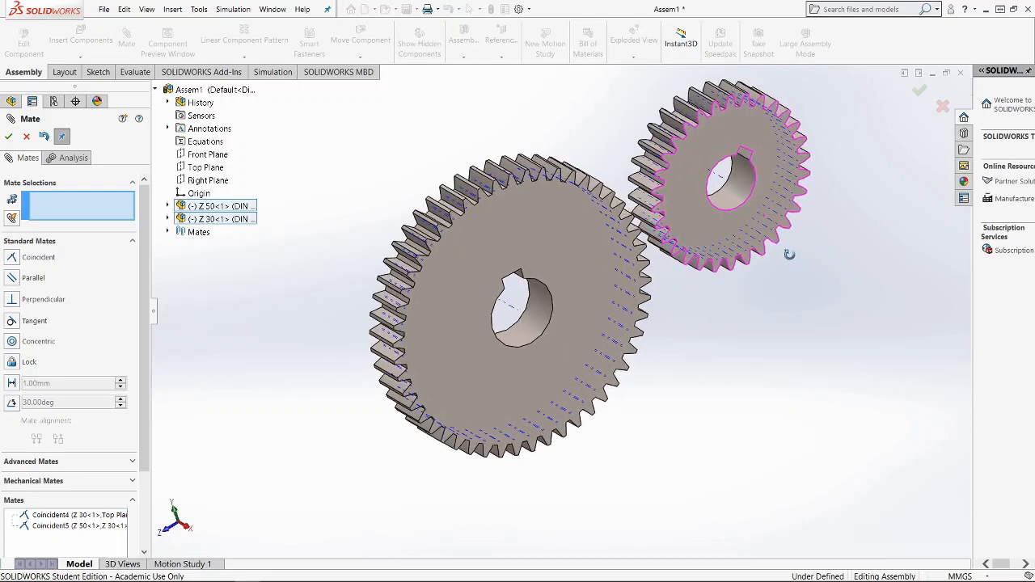
{"action": "left_click", "coordinate": [730, 185]}
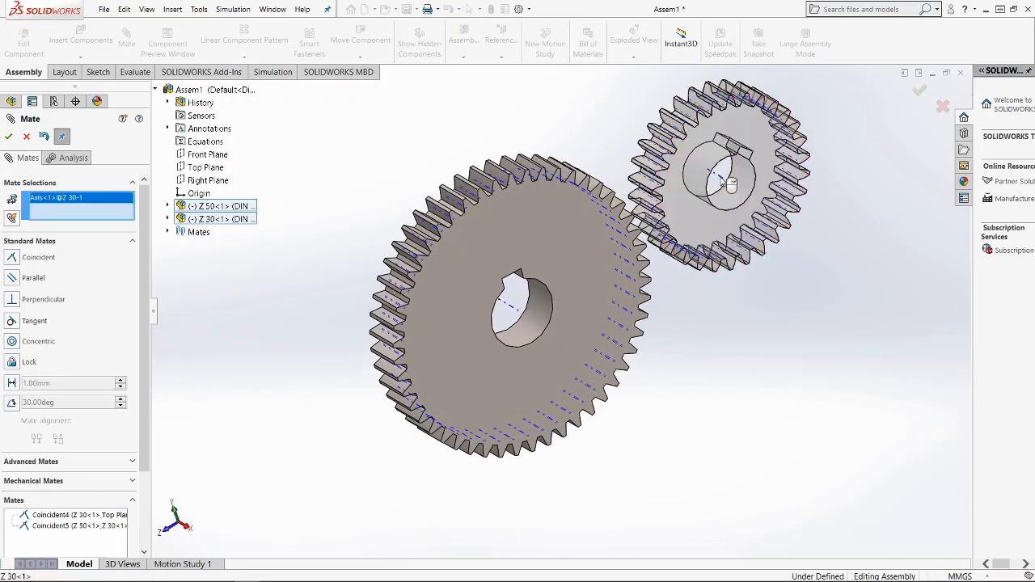
{"action": "left_click", "coordinate": [516, 312]}
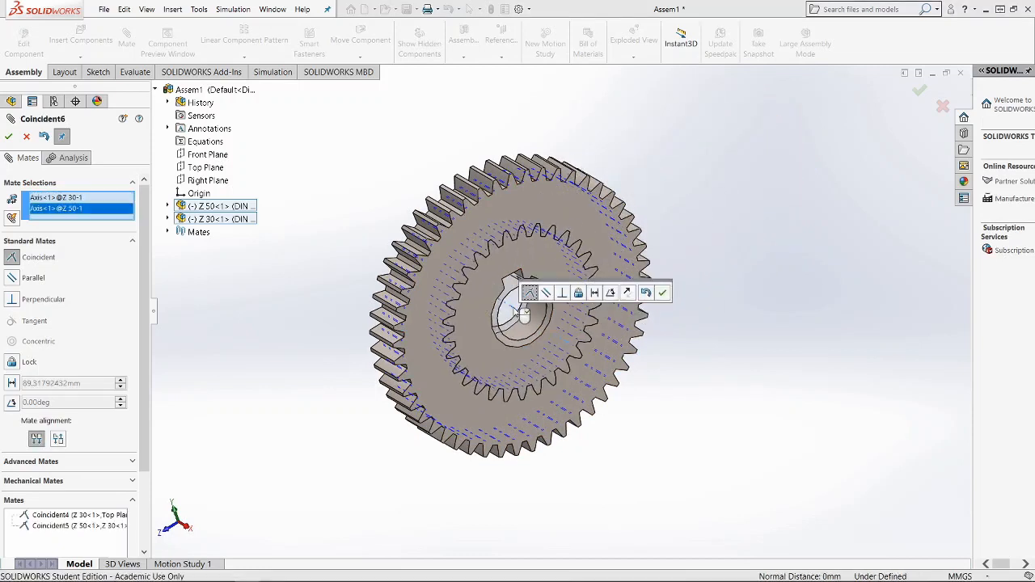
{"action": "left_click", "coordinate": [594, 296]}
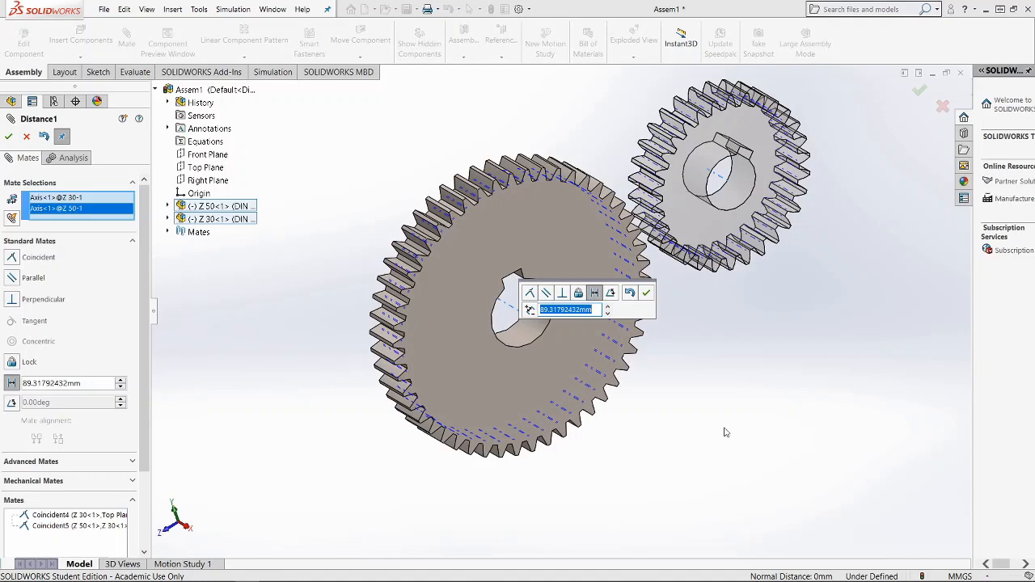
{"action": "type", "text": "7"}
{"action": "left_click", "coordinate": [649, 291]}
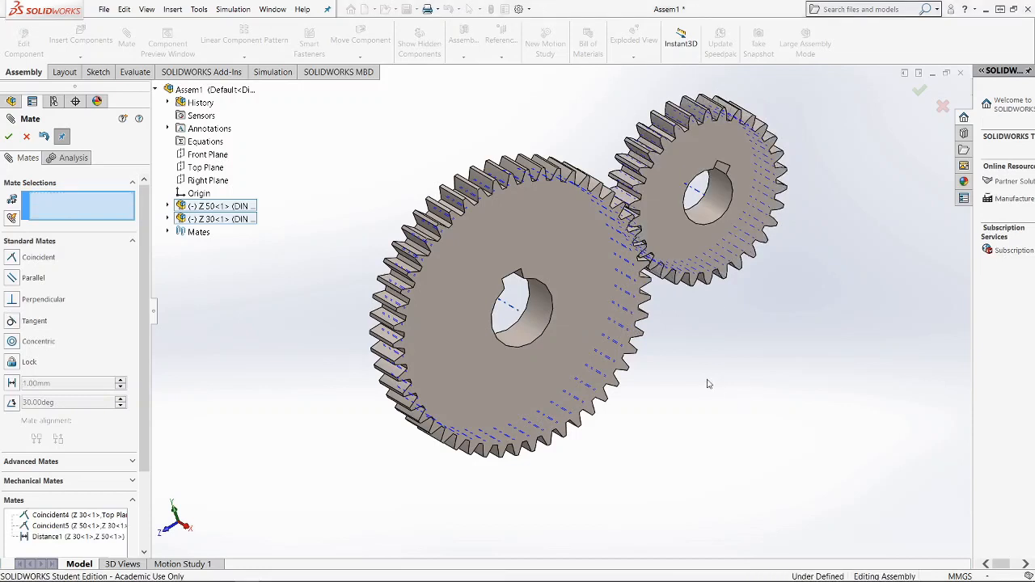
From the Right view, rotate the gears until their teeth roughly interlock at the contact point.
{"action": "key", "text": "space"}
{"action": "left_click", "coordinate": [499, 395]}
{"action": "scroll", "coordinate": [611, 328], "scroll_direction": "down", "scroll_amount": 5}
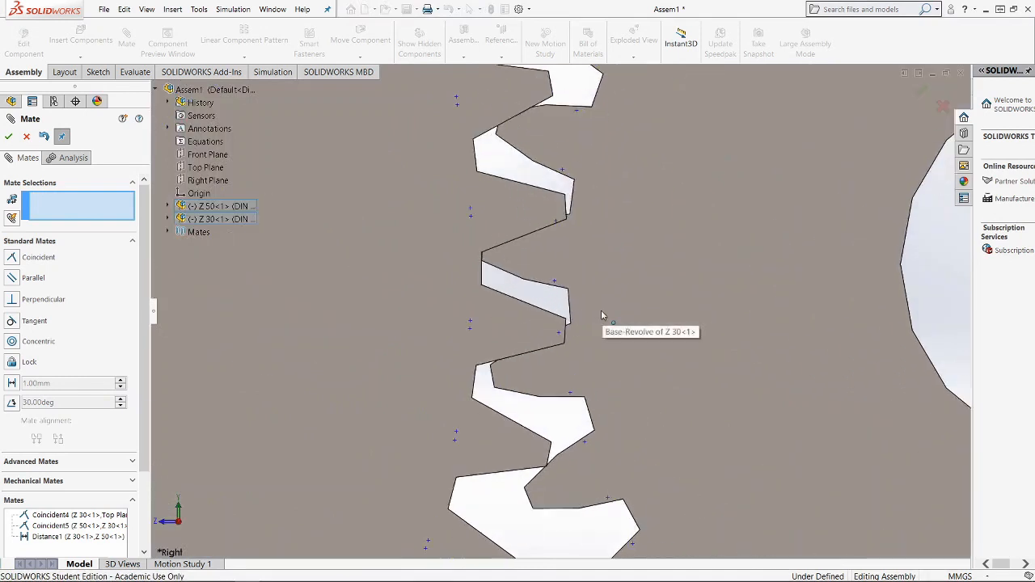
{"action": "scroll", "coordinate": [603, 319], "scroll_direction": "up", "scroll_amount": 2}
{"action": "scroll", "coordinate": [579, 315], "scroll_direction": "up", "scroll_amount": 2}
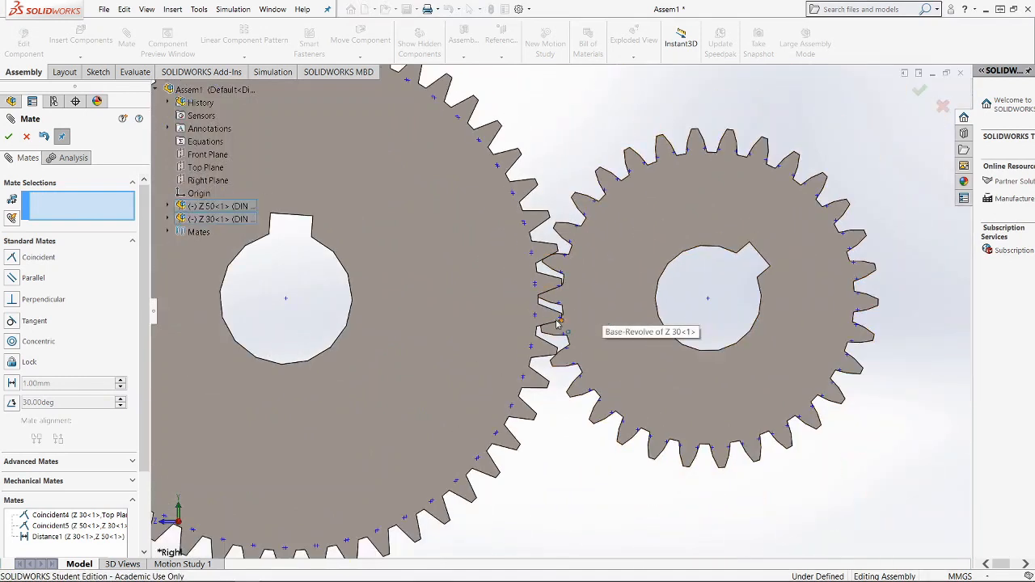
{"action": "left_click_drag", "start_coordinate": [558, 324], "coordinate": [519, 317]}
{"action": "mouse_move", "coordinate": [587, 304]}
{"action": "left_mouse_down"}
{"action": "mouse_move", "coordinate": [581, 320]}
{"action": "mouse_move", "coordinate": [570, 309]}
{"action": "left_mouse_up"}
{"action": "scroll", "coordinate": [570, 309], "scroll_direction": "down", "scroll_amount": 10}
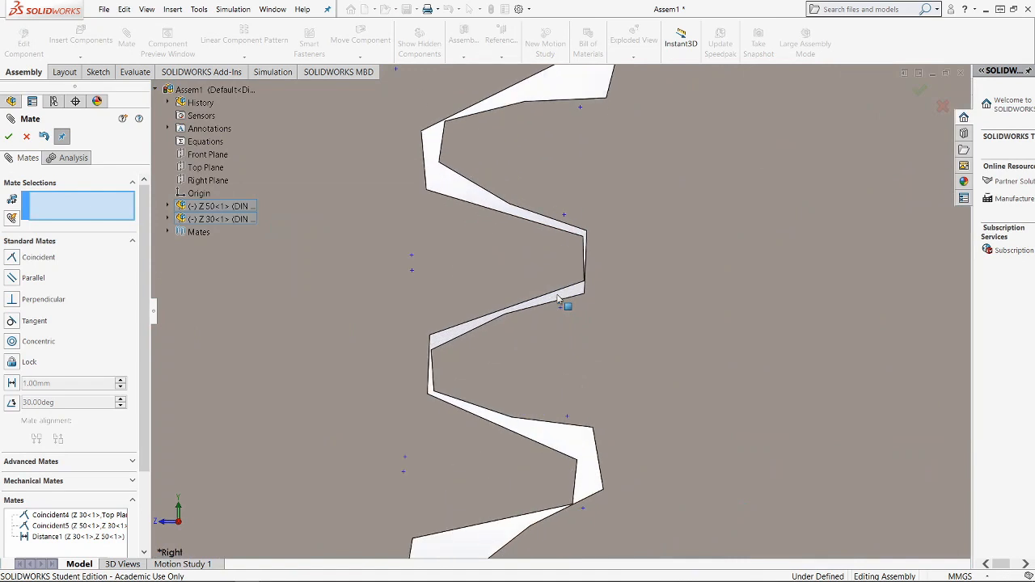
{"action": "scroll", "coordinate": [558, 298], "scroll_direction": "down", "scroll_amount": 2}
{"action": "scroll", "coordinate": [567, 296], "scroll_direction": "up", "scroll_amount": 4}
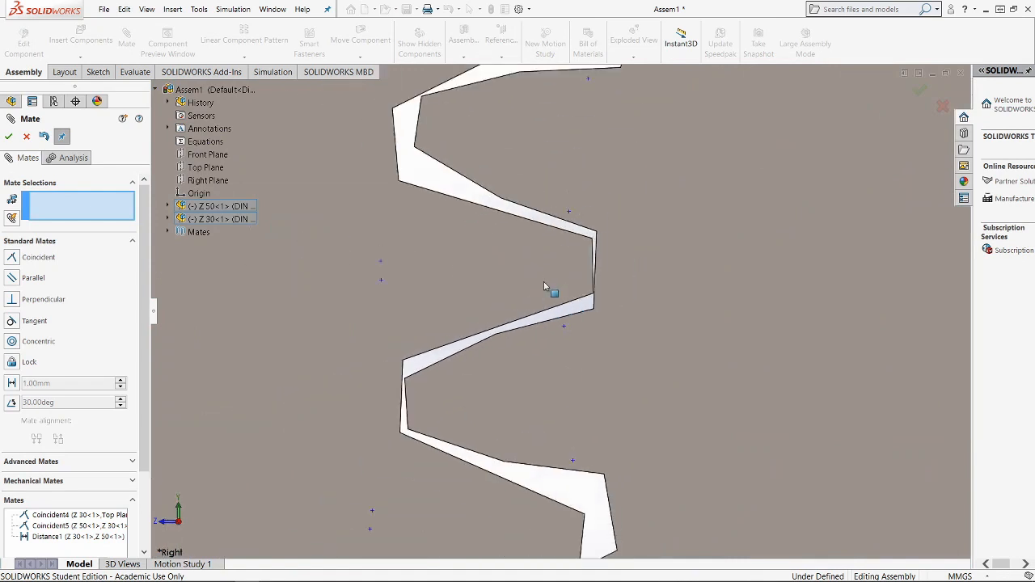
Fine-tune both gears' rotation until the Z 50 tooth sits centred in the Z 30 tooth gap without overlapping.
{"action": "left_click_drag", "start_coordinate": [547, 281], "coordinate": [619, 347]}
{"action": "scroll", "coordinate": [581, 312], "scroll_direction": "down", "scroll_amount": 4}
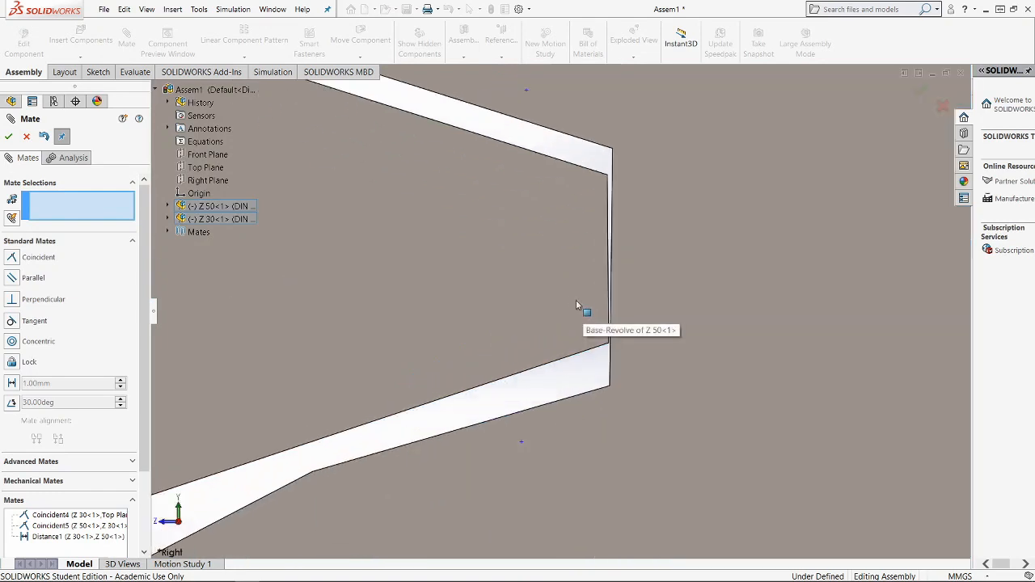
{"action": "left_click_drag", "start_coordinate": [569, 307], "coordinate": [559, 341]}
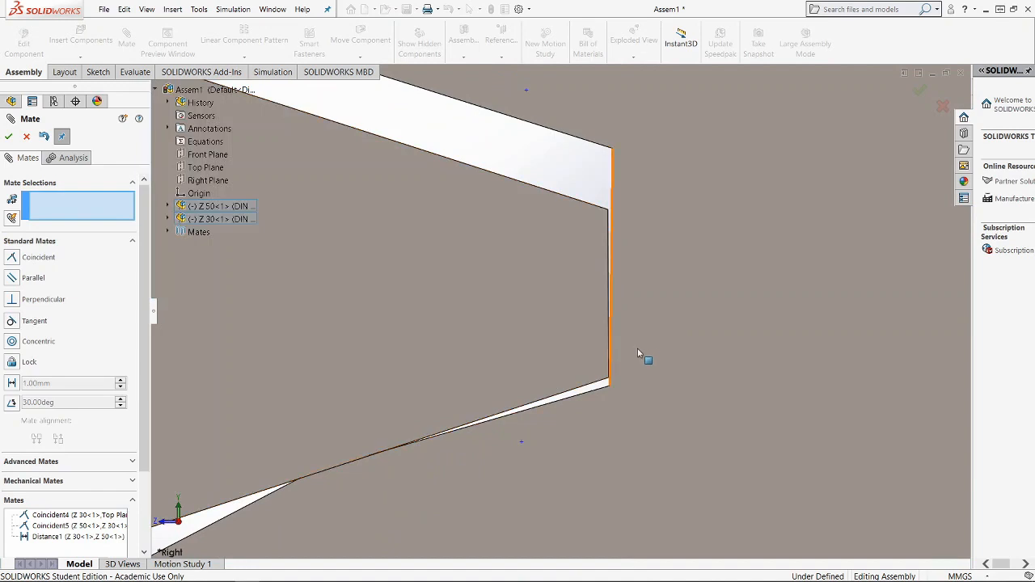
{"action": "scroll", "coordinate": [643, 346], "scroll_direction": "down", "scroll_amount": 4}
{"action": "scroll", "coordinate": [635, 322], "scroll_direction": "up", "scroll_amount": 5}
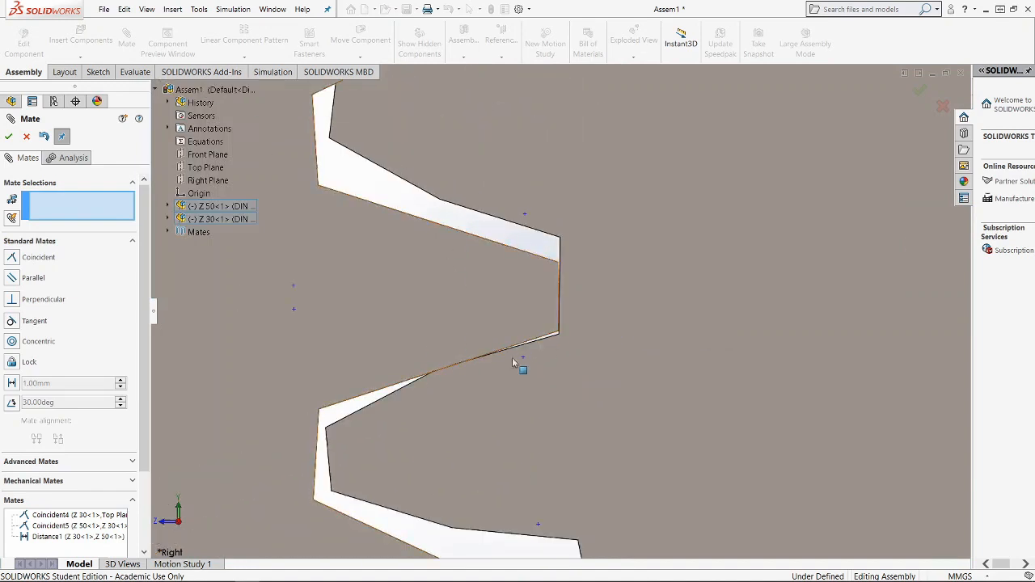
{"action": "left_click_drag", "start_coordinate": [621, 276], "coordinate": [620, 293]}
{"action": "scroll", "coordinate": [583, 299], "scroll_direction": "down", "scroll_amount": 6}
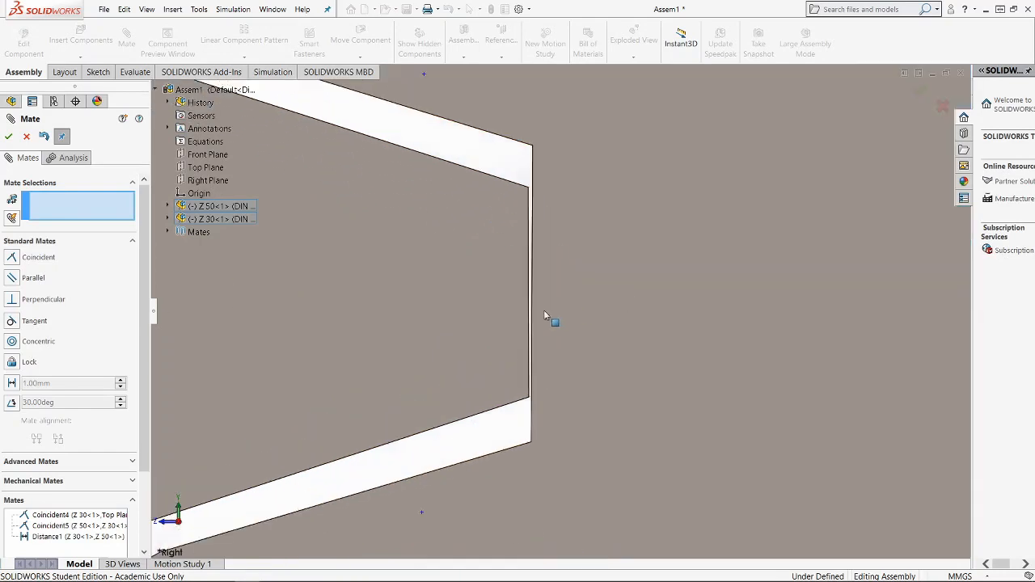
{"action": "left_click_drag", "start_coordinate": [520, 315], "coordinate": [559, 420]}
{"action": "scroll", "coordinate": [560, 422], "scroll_direction": "up", "scroll_amount": 3}
{"action": "scroll", "coordinate": [549, 403], "scroll_direction": "down", "scroll_amount": 6}
{"action": "left_click_drag", "start_coordinate": [525, 243], "coordinate": [522, 227]}
{"action": "scroll", "coordinate": [532, 248], "scroll_direction": "up", "scroll_amount": 5}
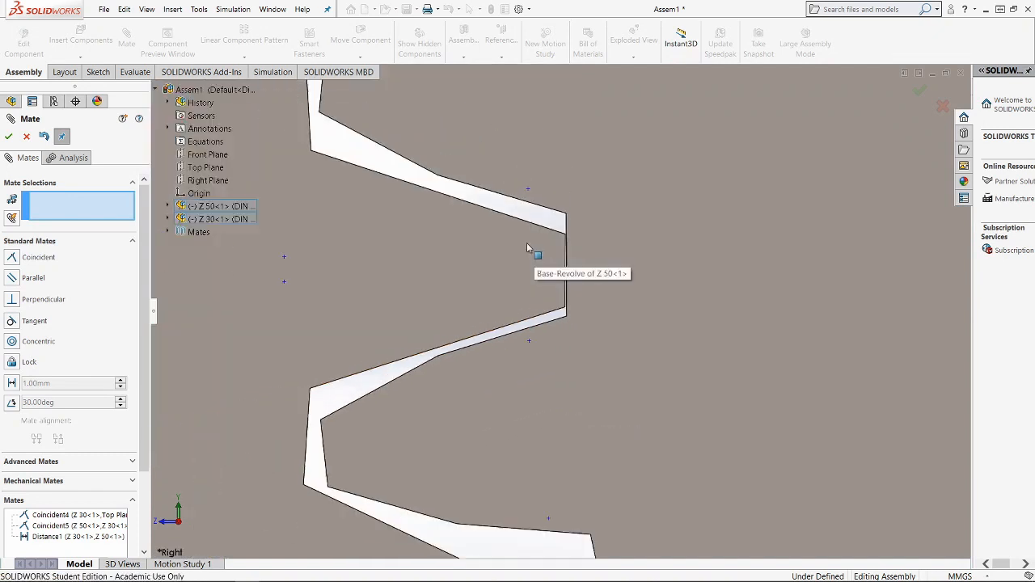
{"action": "left_click_drag", "start_coordinate": [610, 338], "coordinate": [610, 338]}
{"action": "scroll", "coordinate": [514, 341], "scroll_direction": "up", "scroll_amount": 5}
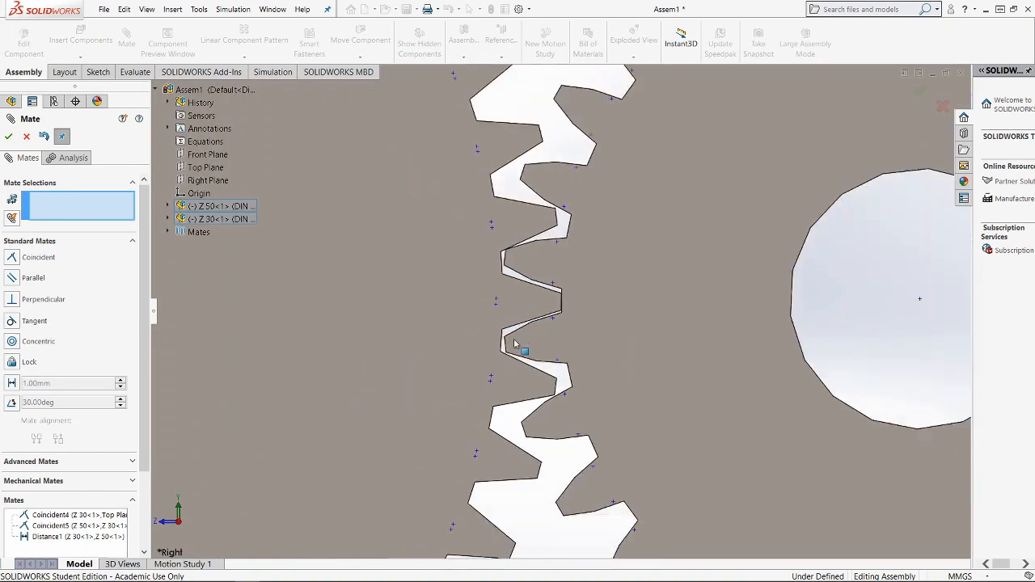
{"action": "scroll", "coordinate": [514, 343], "scroll_direction": "up", "scroll_amount": 2}
Start a mechanical Gear mate using a tooth tip face on the Z 50 gear and one on the Z 30 gear.
{"action": "key", "text": "space"}
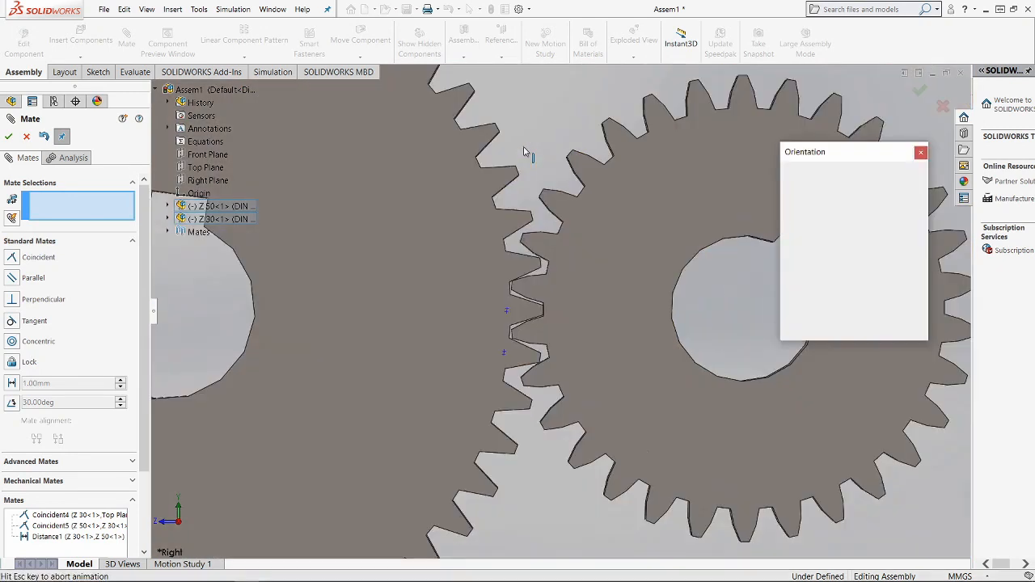
{"action": "left_click", "coordinate": [912, 190]}
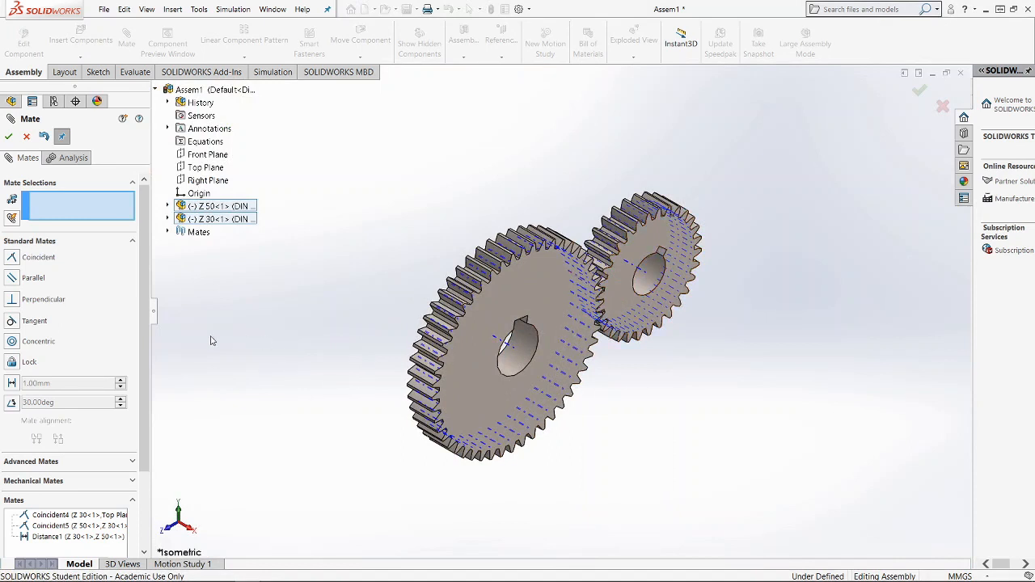
{"action": "left_click", "coordinate": [38, 482]}
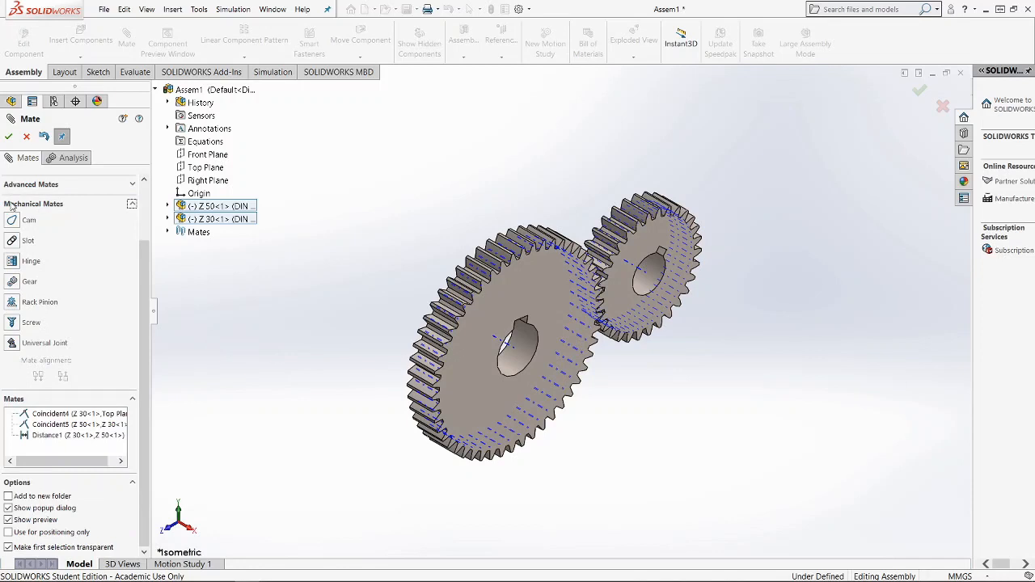
{"action": "left_click", "coordinate": [12, 281]}
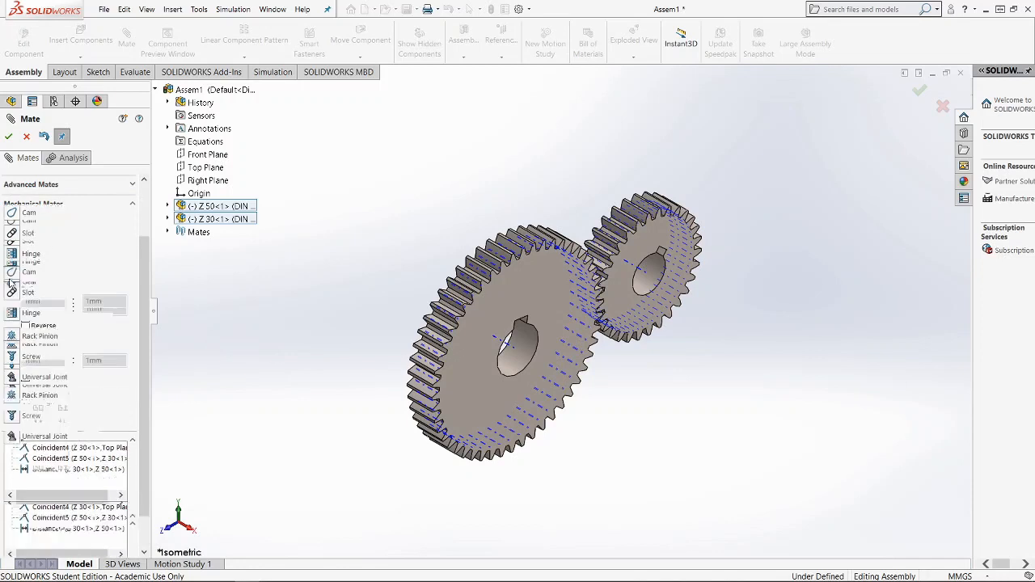
{"action": "scroll", "coordinate": [558, 249], "scroll_direction": "down", "scroll_amount": 5}
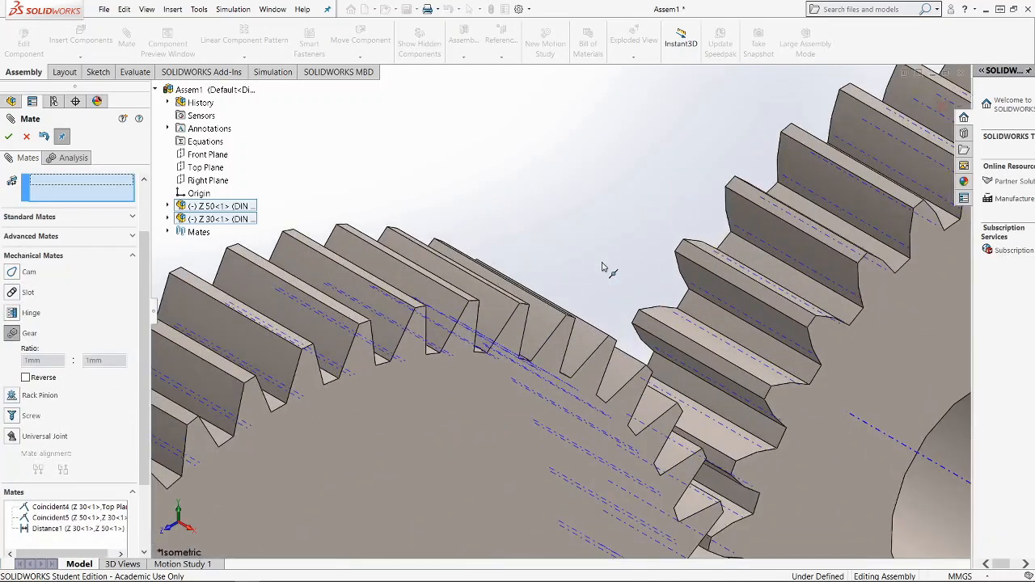
{"action": "scroll", "coordinate": [718, 320], "scroll_direction": "up", "scroll_amount": 5}
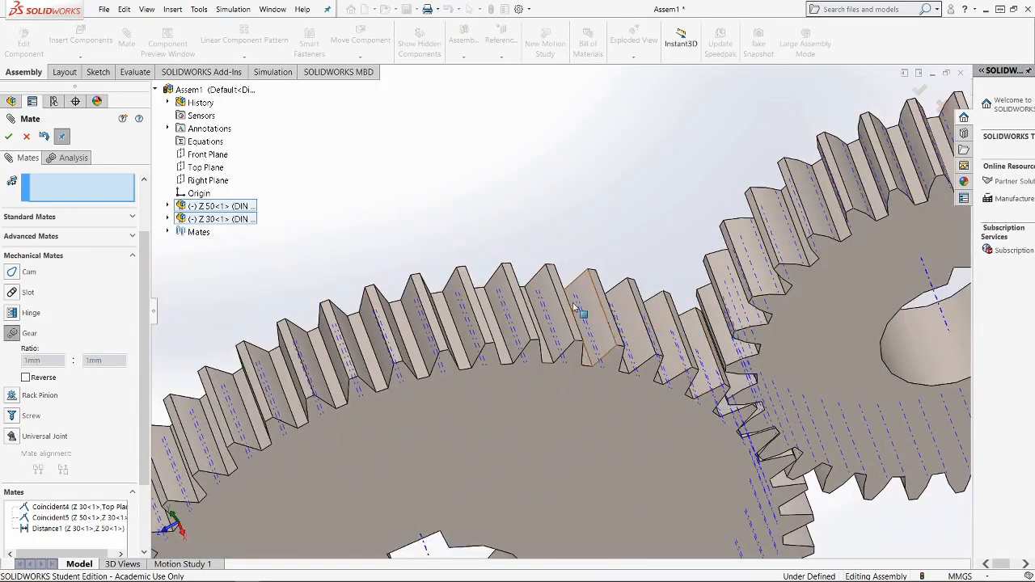
{"action": "scroll", "coordinate": [574, 308], "scroll_direction": "down", "scroll_amount": 3}
{"action": "left_click", "coordinate": [550, 295]}
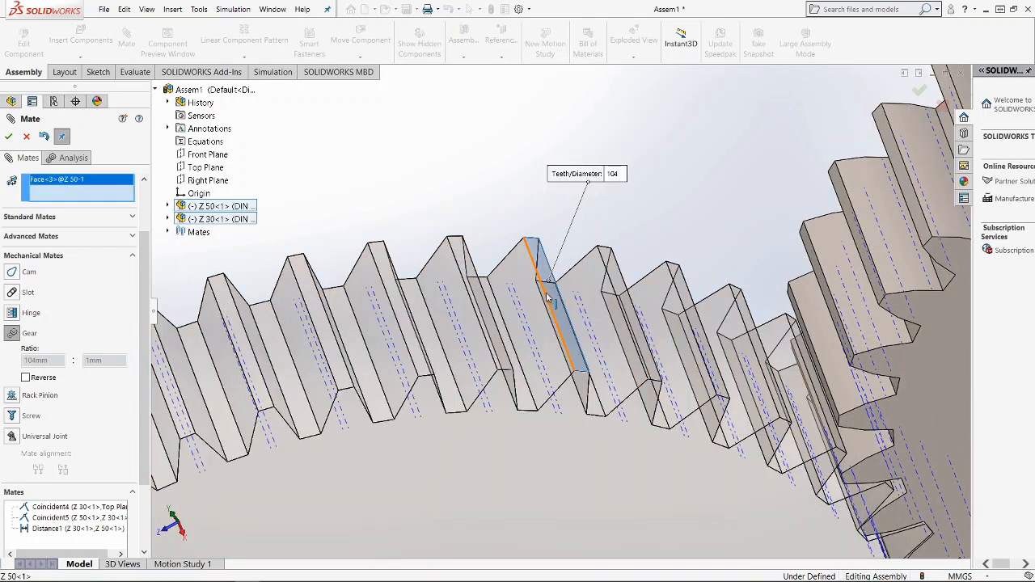
{"action": "scroll", "coordinate": [770, 282], "scroll_direction": "down", "scroll_amount": 2}
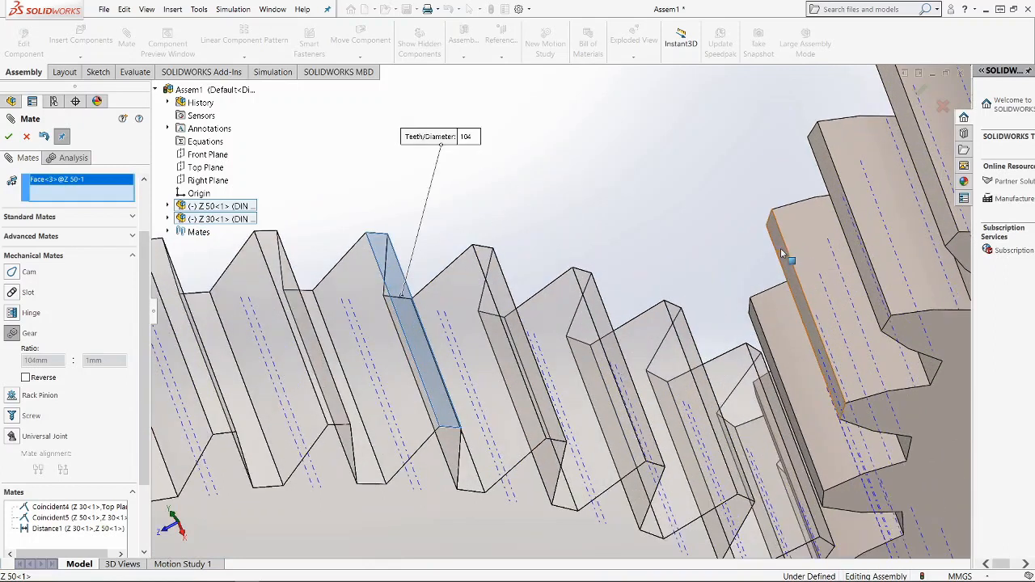
{"action": "left_click", "coordinate": [782, 254]}
Set the gear mate ratio to 50 mm : 30 mm, accept it and finish mating.
{"action": "scroll", "coordinate": [654, 268], "scroll_direction": "up", "scroll_amount": 4}
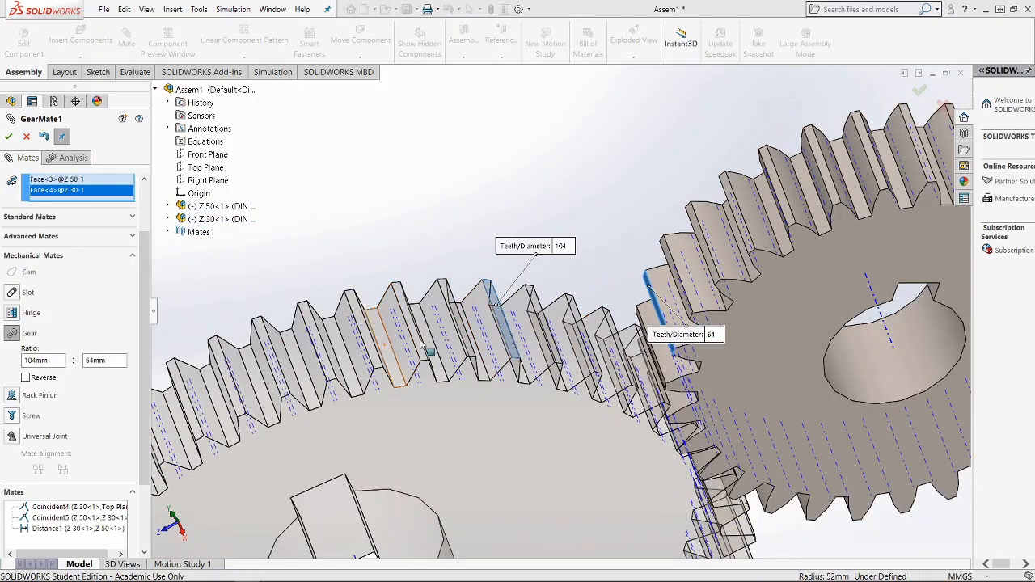
{"action": "scroll", "coordinate": [423, 346], "scroll_direction": "up", "scroll_amount": 4}
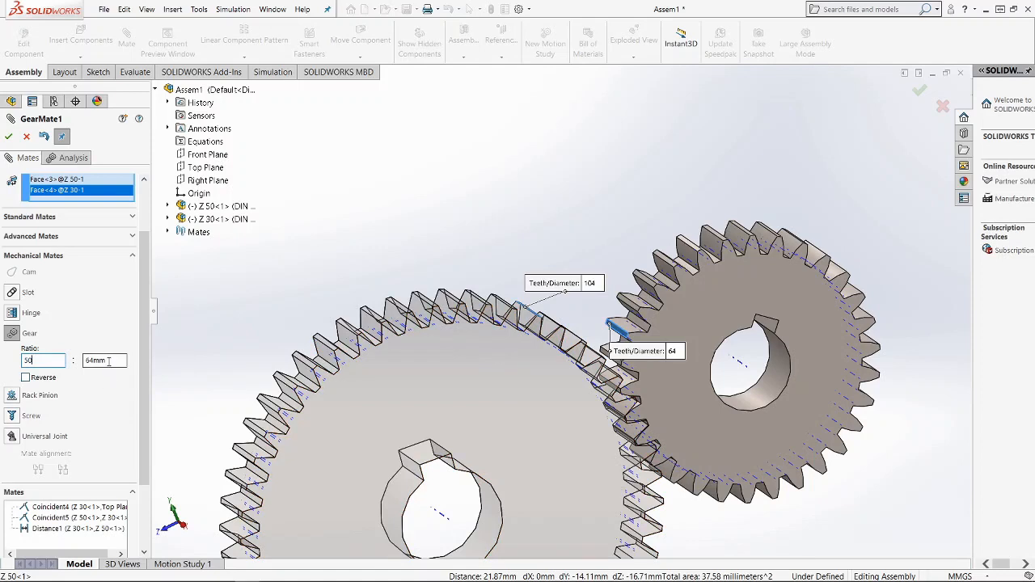
{"action": "key", "text": "Return"}
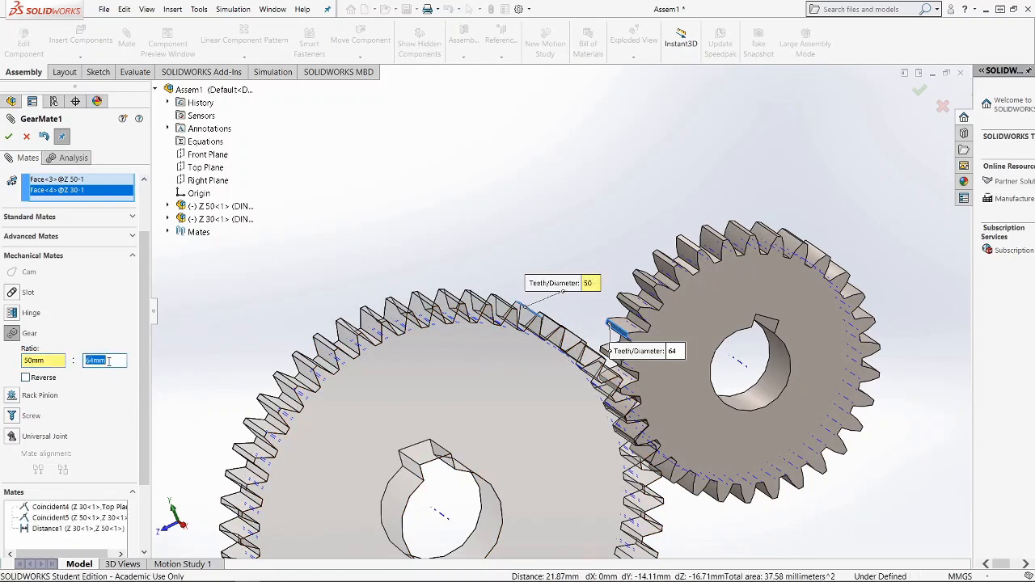
{"action": "left_click", "coordinate": [8, 137]}
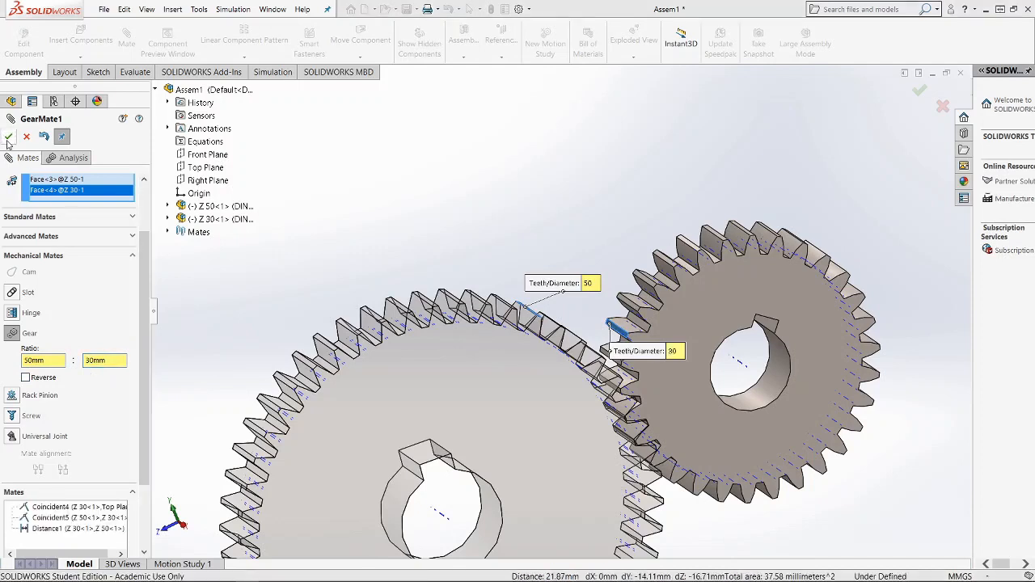
{"action": "left_click", "coordinate": [8, 136]}
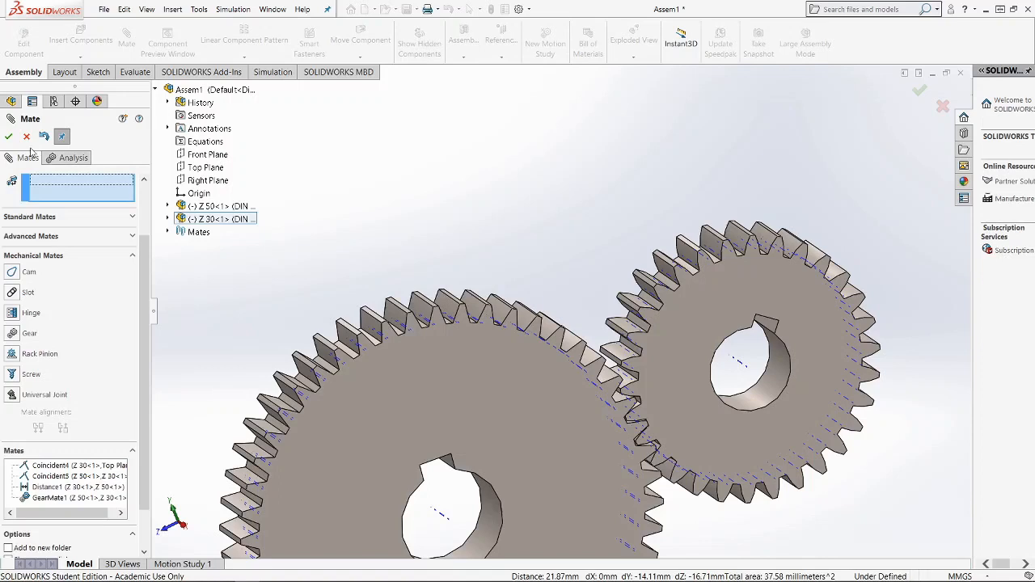
{"action": "left_click", "coordinate": [8, 137]}
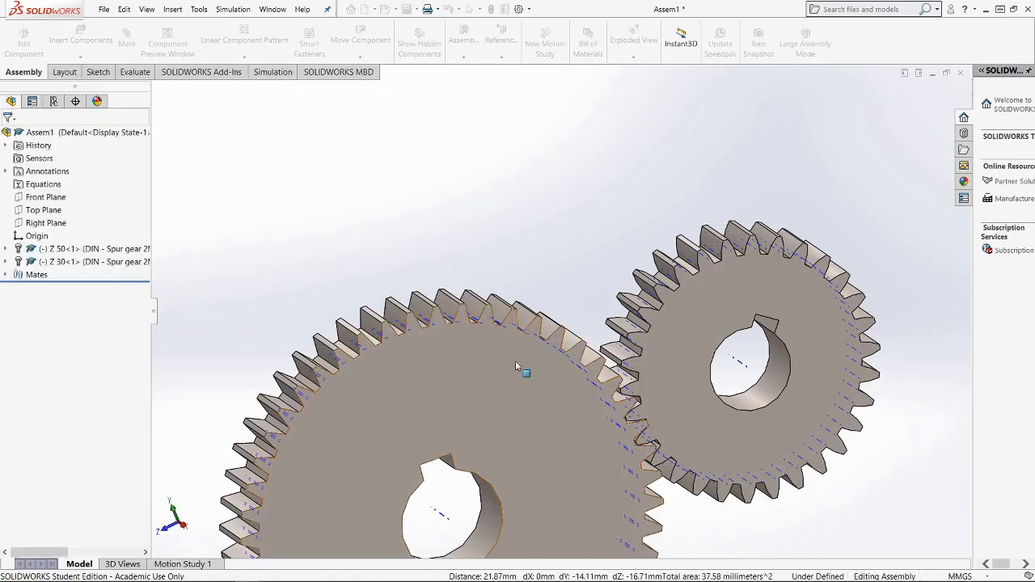
Turn the Z 50 gear to test that it drives the Z 30 gear.
{"action": "scroll", "coordinate": [645, 417], "scroll_direction": "up", "scroll_amount": 1}
{"action": "scroll", "coordinate": [589, 344], "scroll_direction": "down", "scroll_amount": 2}
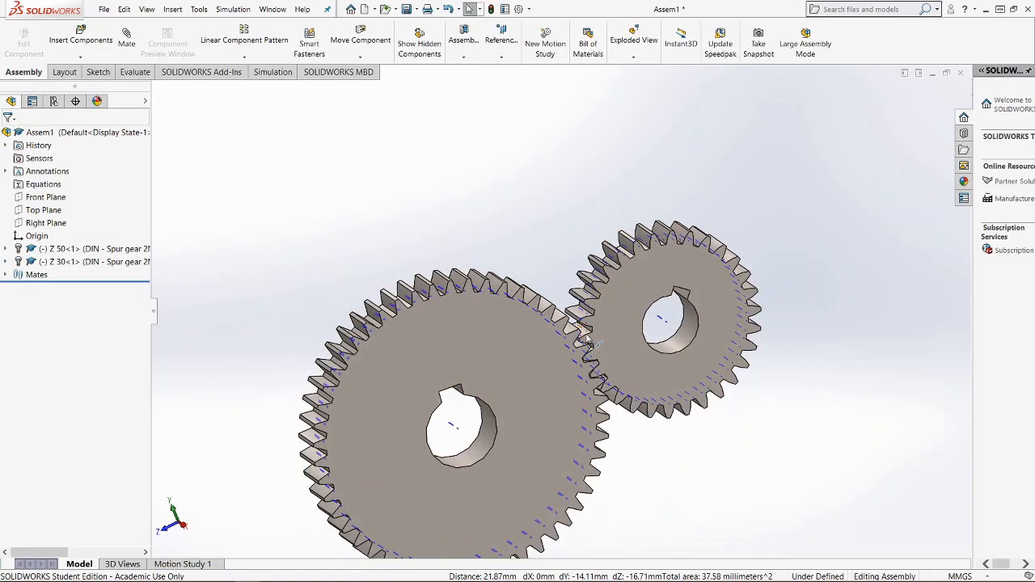
{"action": "left_click", "coordinate": [522, 292]}
{"action": "left_click_drag", "start_coordinate": [522, 292], "coordinate": [612, 479]}
Examine the tooth engagement of the two gears close up from the Right view while rotating them.
{"action": "key", "text": "space"}
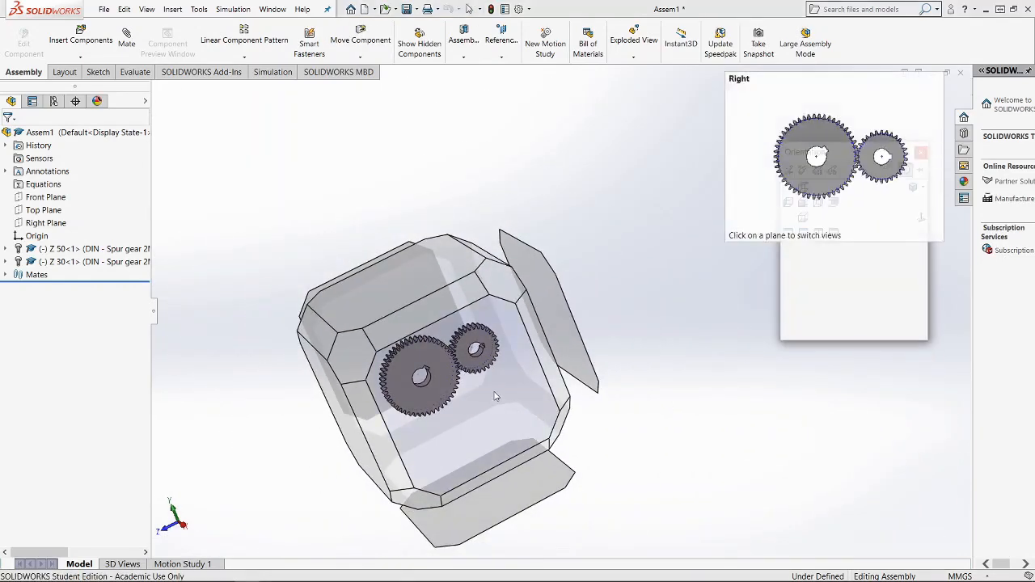
{"action": "left_click", "coordinate": [496, 396]}
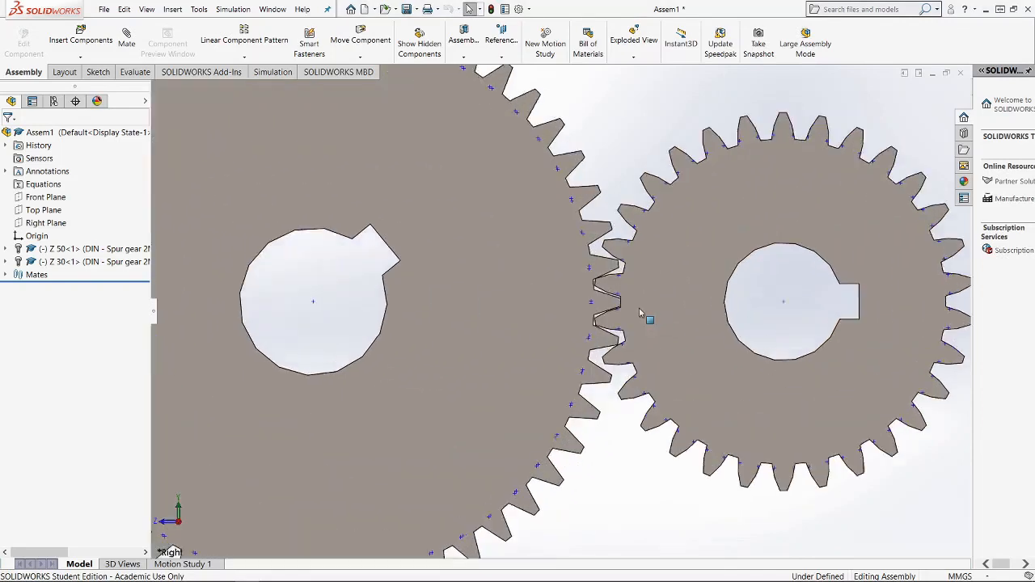
{"action": "scroll", "coordinate": [640, 312], "scroll_direction": "down", "scroll_amount": 7}
{"action": "scroll", "coordinate": [617, 286], "scroll_direction": "up", "scroll_amount": 4}
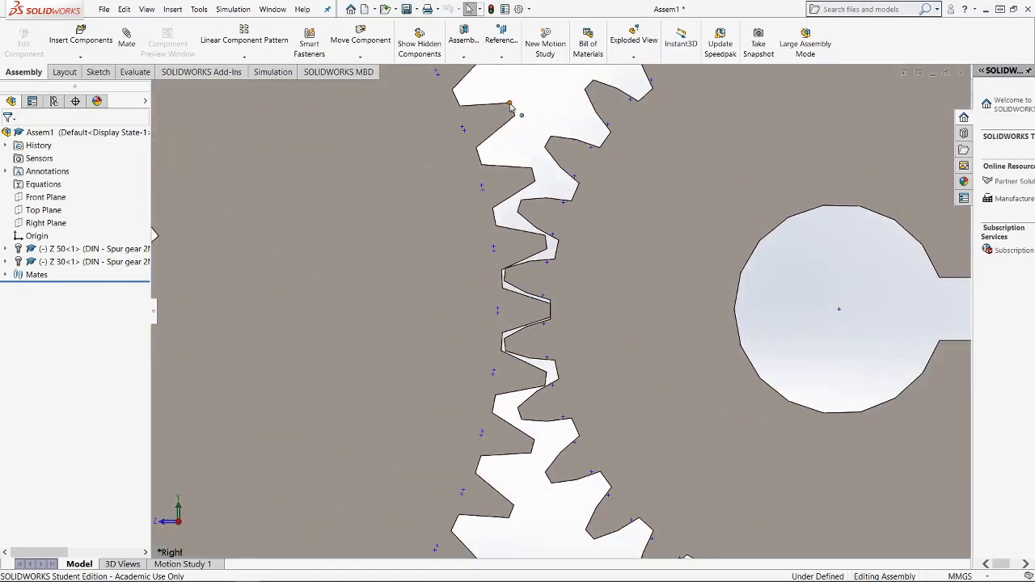
{"action": "left_click_drag", "start_coordinate": [510, 105], "coordinate": [370, 416]}
{"action": "key", "text": "space"}
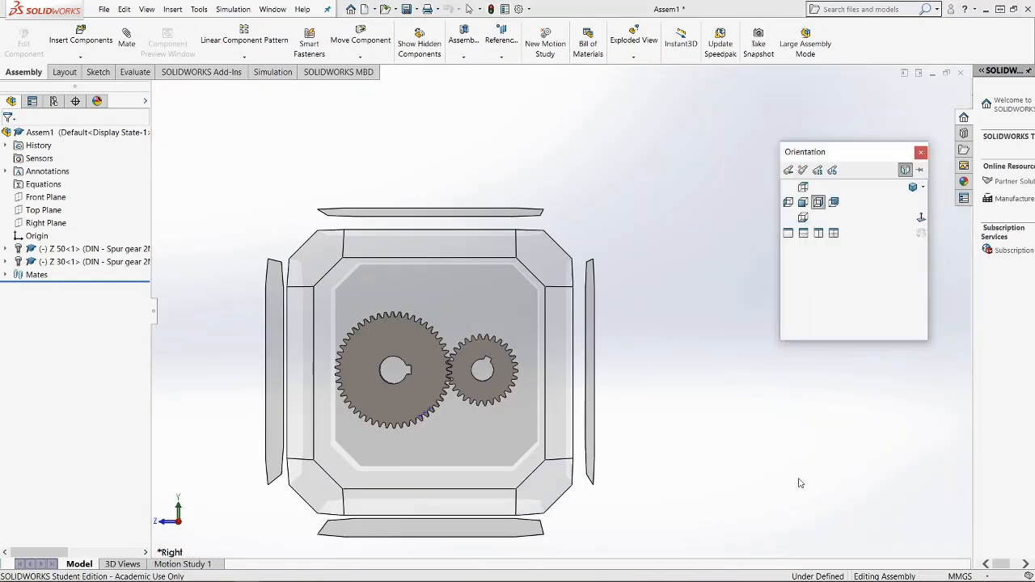
Insert the Z 20 gear from the gearbox folder and place it beside the Z 30 gear.
{"action": "left_click", "coordinate": [912, 188]}
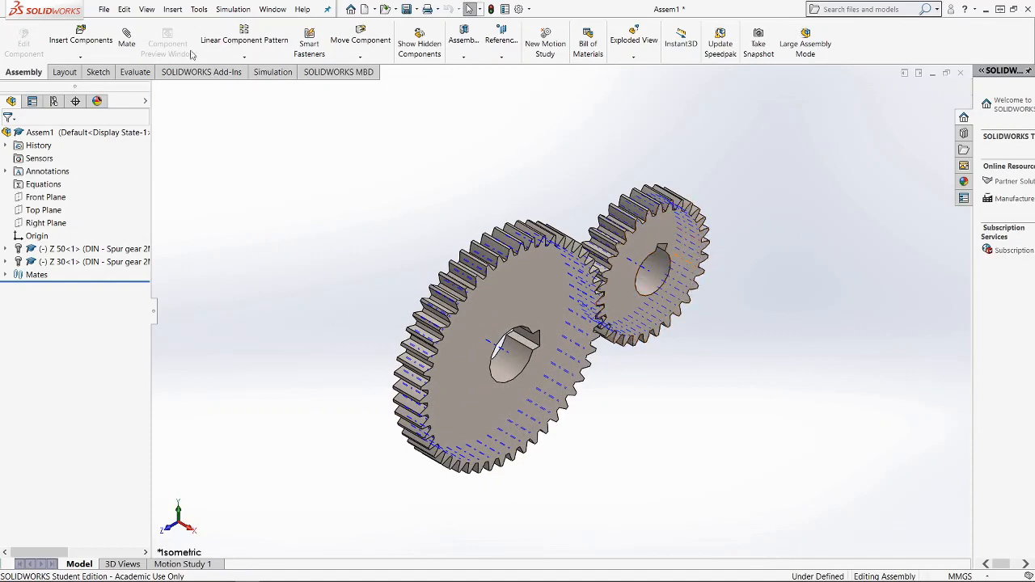
{"action": "left_click", "coordinate": [81, 33]}
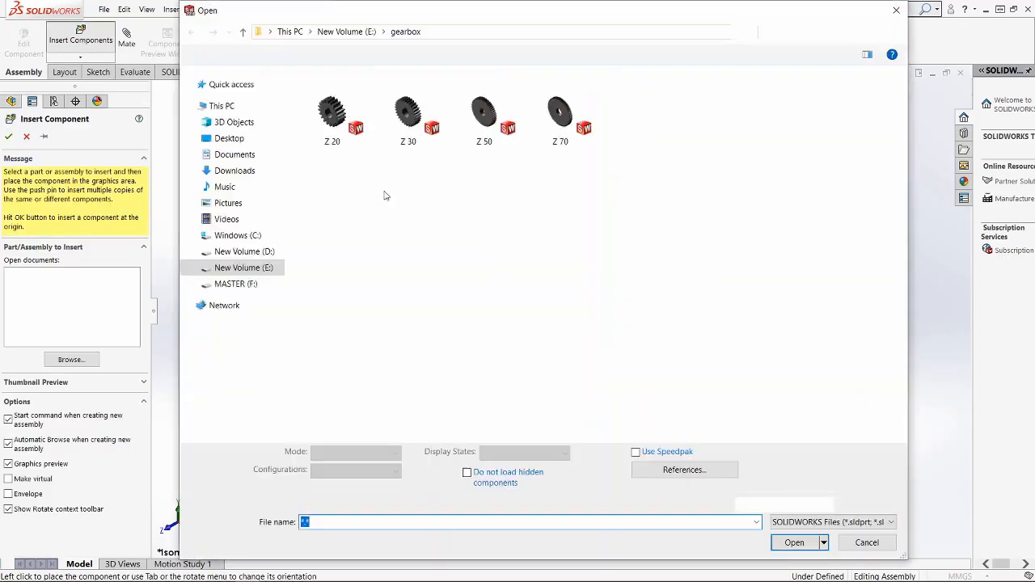
{"action": "double_click", "coordinate": [332, 118]}
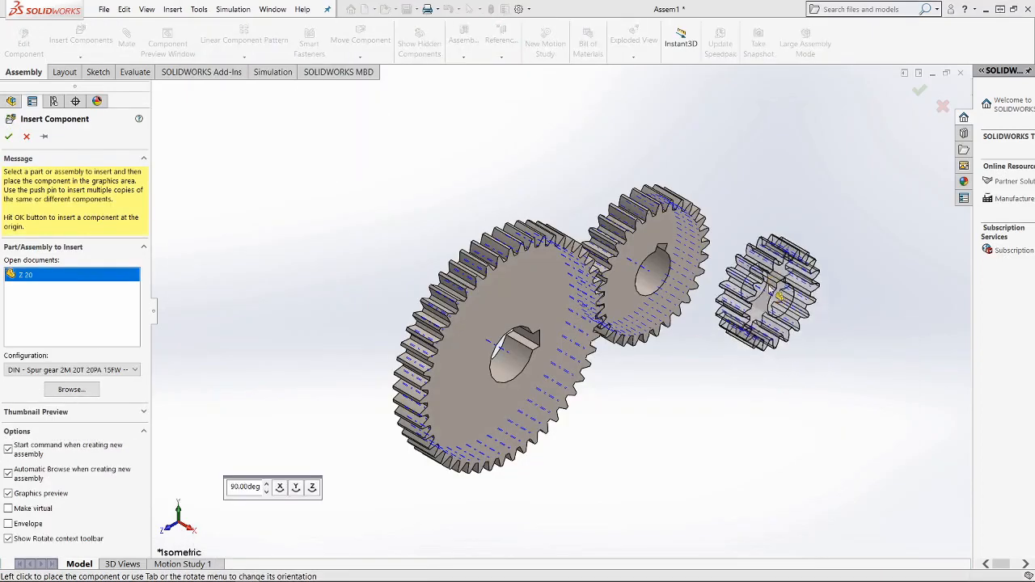
{"action": "left_click", "coordinate": [801, 304]}
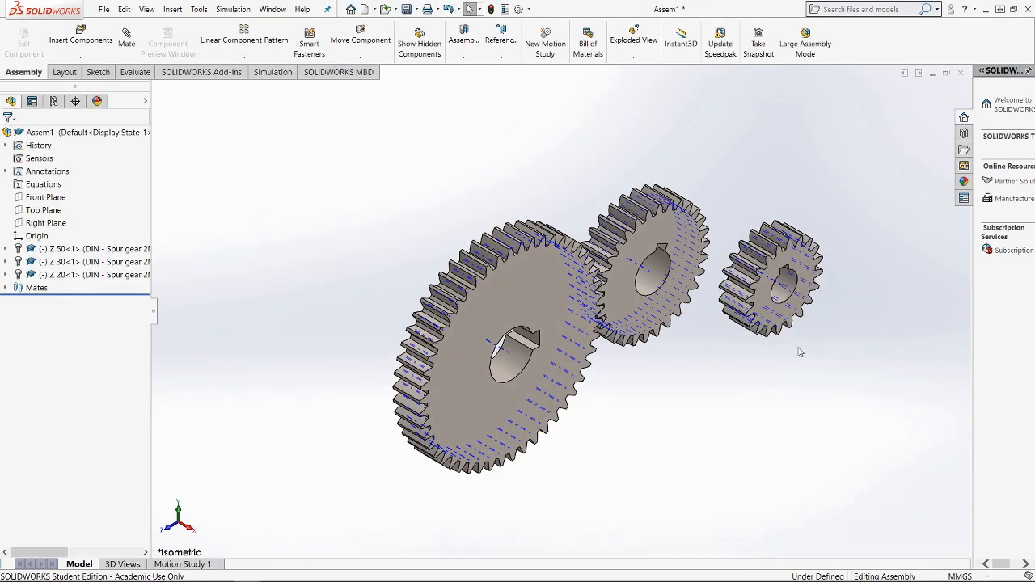
Mate the front face of the Z 30 gear coincident with the back face of the Z 20 gear.
{"action": "left_click", "coordinate": [659, 238]}
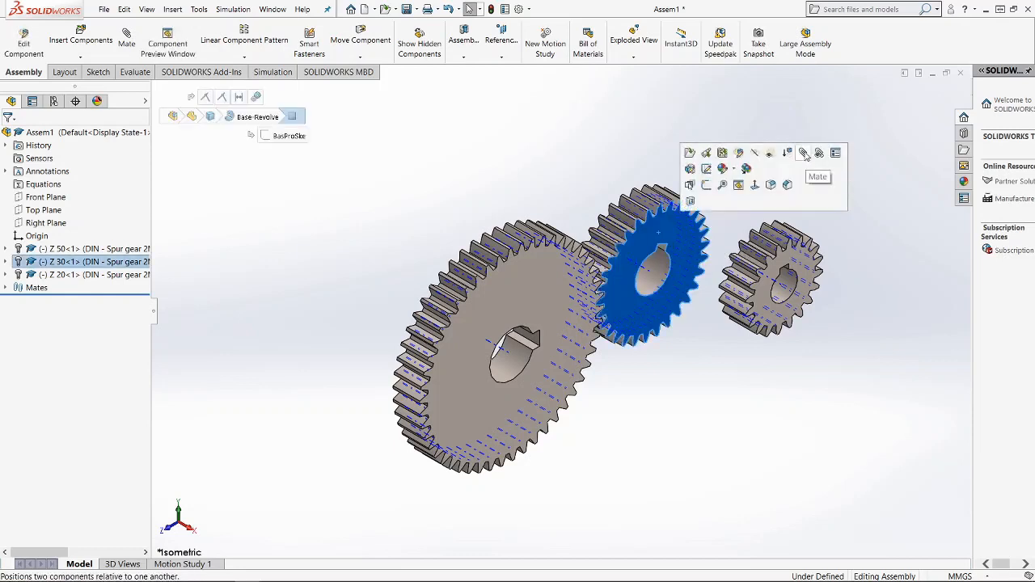
{"action": "middle_click_drag", "start_coordinate": [691, 364], "coordinate": [775, 424]}
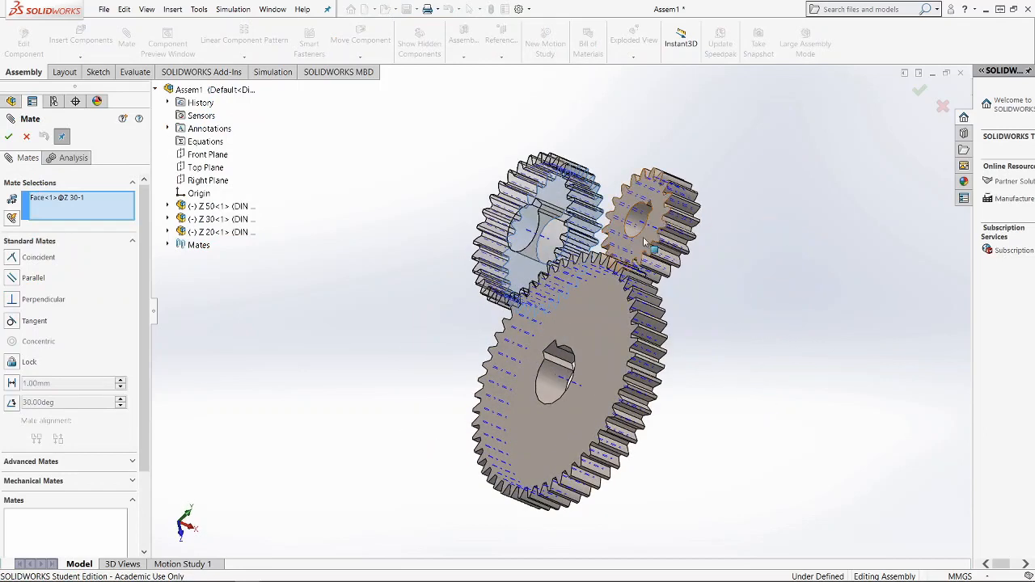
{"action": "left_click", "coordinate": [647, 243]}
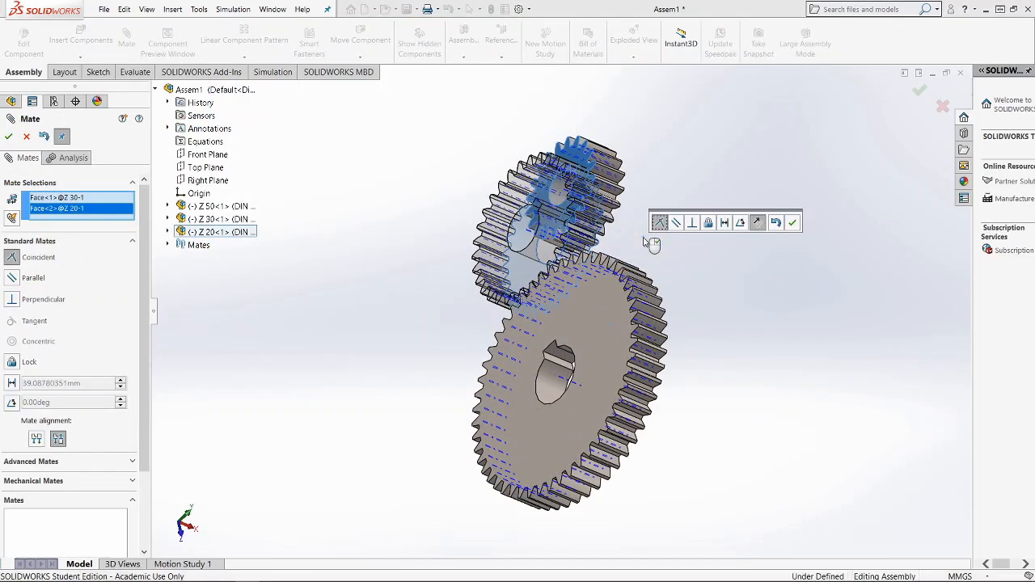
{"action": "key", "text": "Return"}
Make the bores of the Z 30 and Z 20 gears concentric and turn the Z 20 gear to check its free rotation.
{"action": "middle_click_drag", "start_coordinate": [728, 278], "coordinate": [607, 233]}
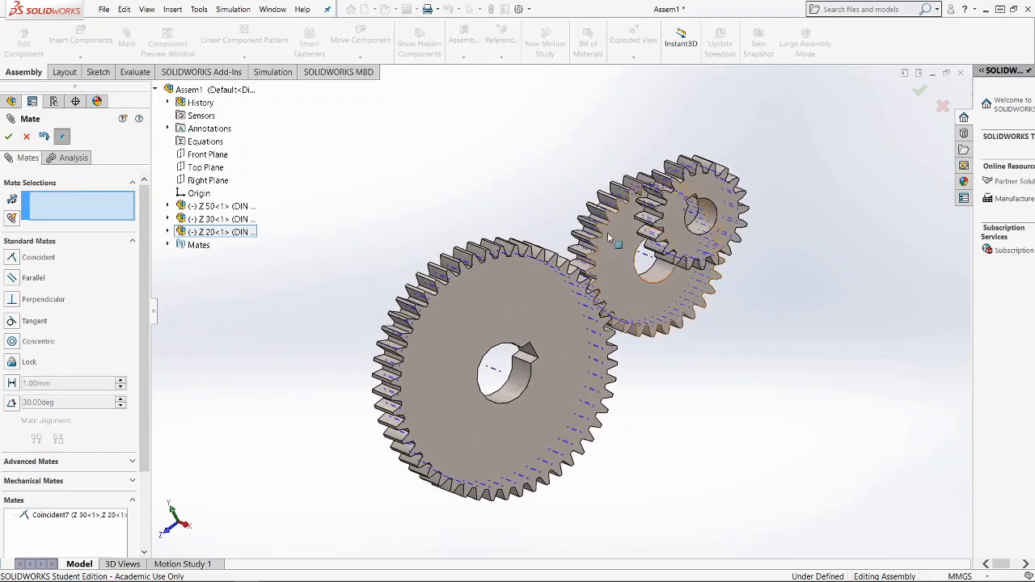
{"action": "left_click", "coordinate": [662, 280]}
{"action": "left_click", "coordinate": [714, 214]}
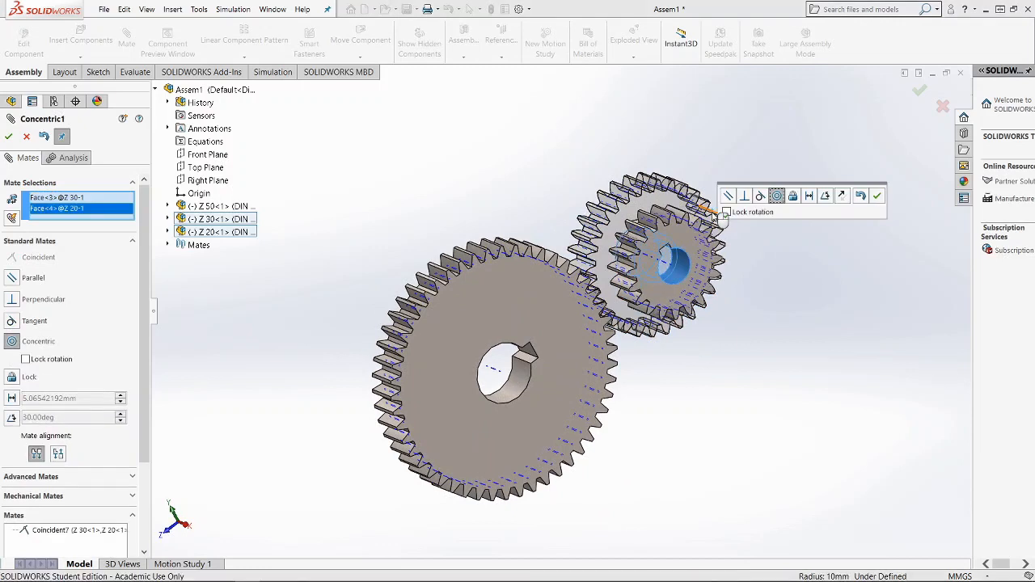
{"action": "left_click", "coordinate": [879, 198]}
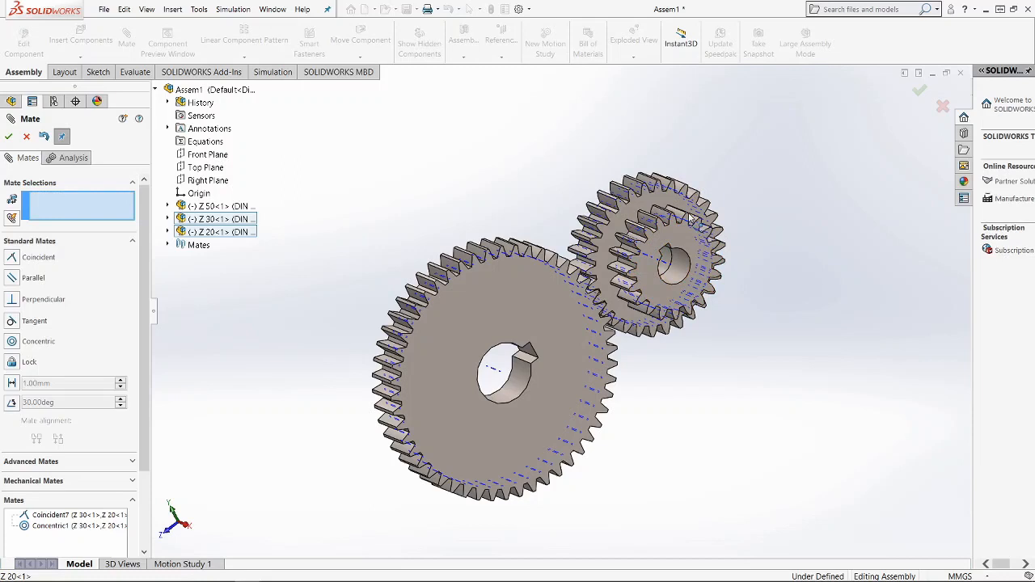
{"action": "left_click_drag", "start_coordinate": [704, 229], "coordinate": [718, 260]}
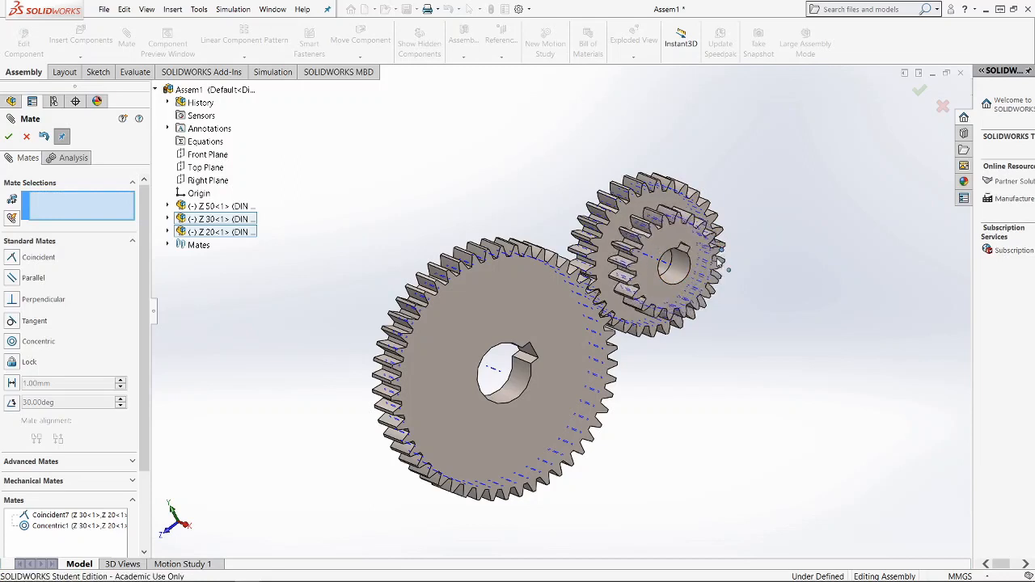
{"action": "left_click_drag", "start_coordinate": [657, 332], "coordinate": [722, 235]}
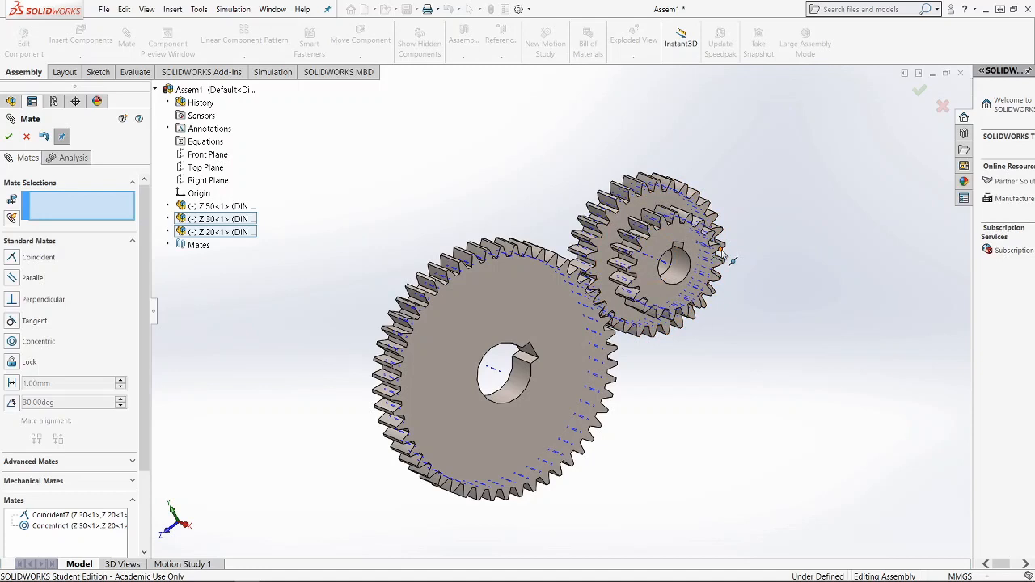
Add a parallel mate between the keyway faces of the Z 20 and Z 30 gears, with both keyways on the same side.
{"action": "scroll", "coordinate": [671, 249], "scroll_direction": "down", "scroll_amount": 5}
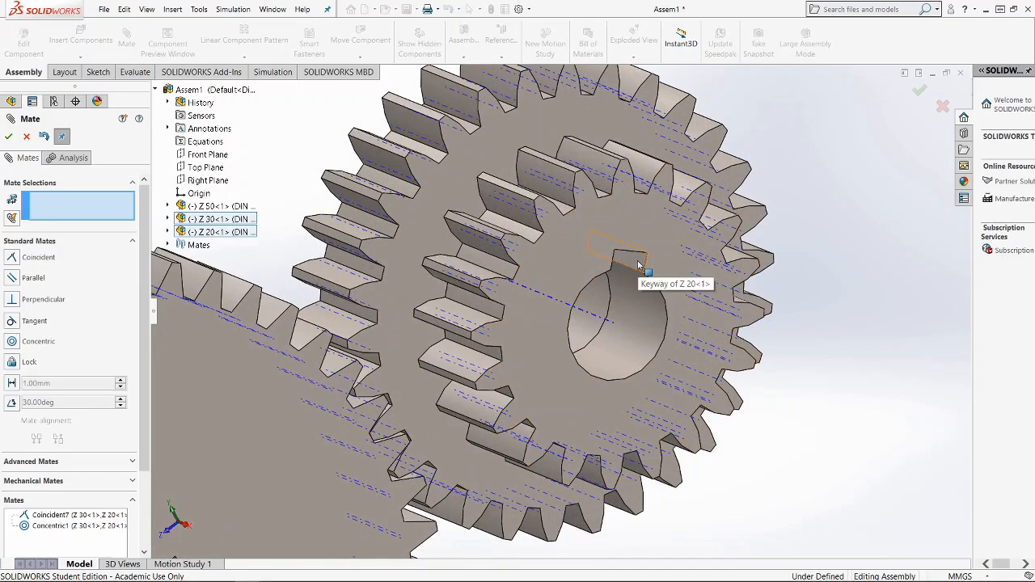
{"action": "left_click", "coordinate": [638, 266]}
{"action": "scroll", "coordinate": [639, 265], "scroll_direction": "up", "scroll_amount": 3}
{"action": "middle_click_drag", "start_coordinate": [593, 321], "coordinate": [659, 325]}
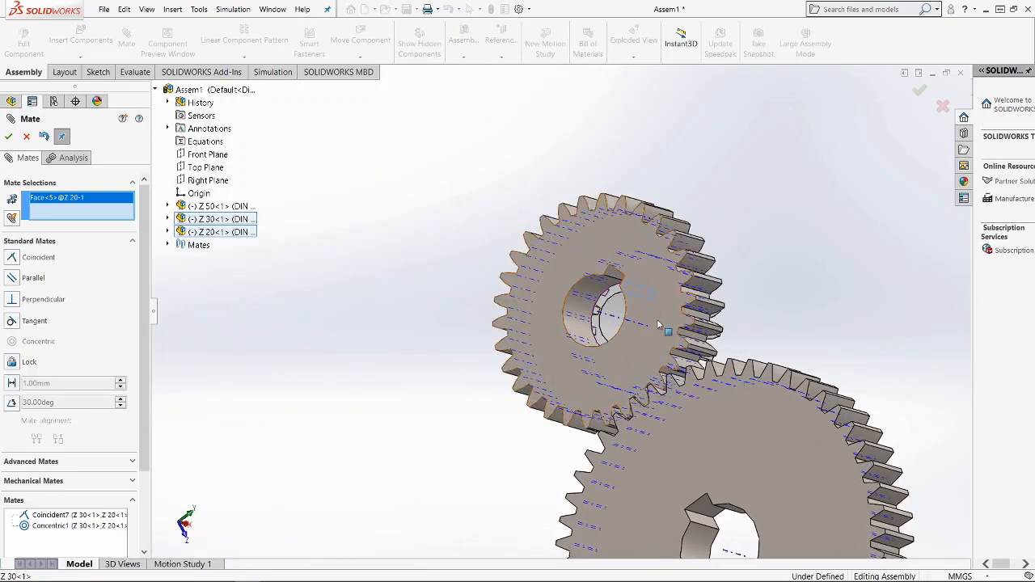
{"action": "scroll", "coordinate": [659, 325], "scroll_direction": "down", "scroll_amount": 3}
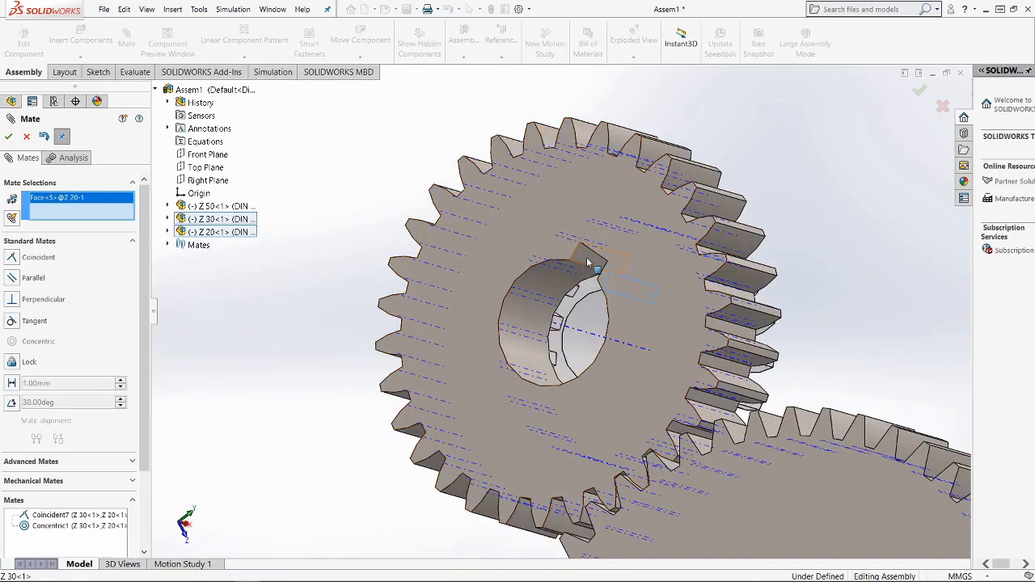
{"action": "left_click", "coordinate": [589, 263]}
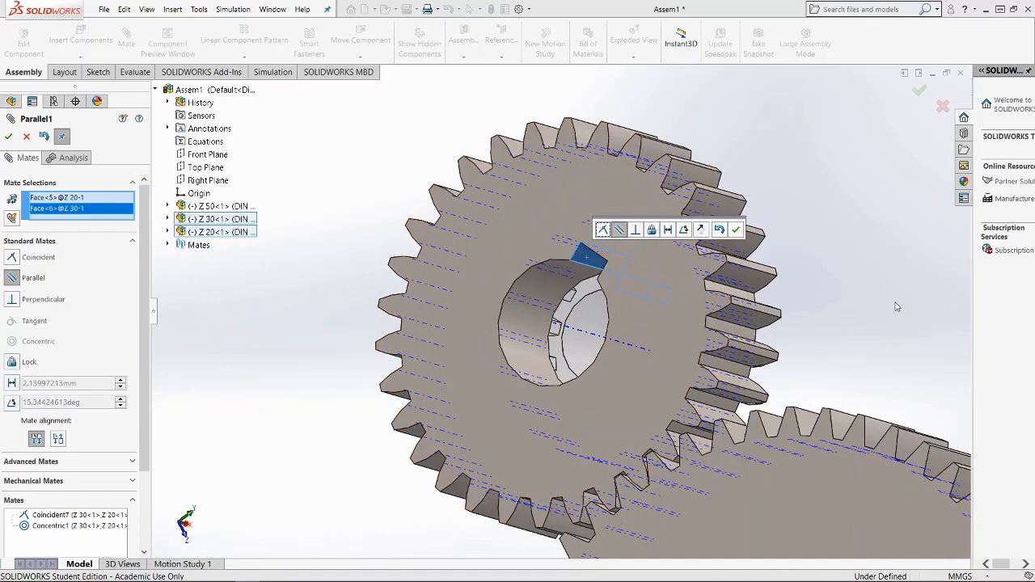
{"action": "middle_click_drag", "start_coordinate": [810, 289], "coordinate": [704, 296]}
{"action": "scroll", "coordinate": [798, 321], "scroll_direction": "up", "scroll_amount": 3}
{"action": "middle_click_drag", "start_coordinate": [800, 323], "coordinate": [709, 289]}
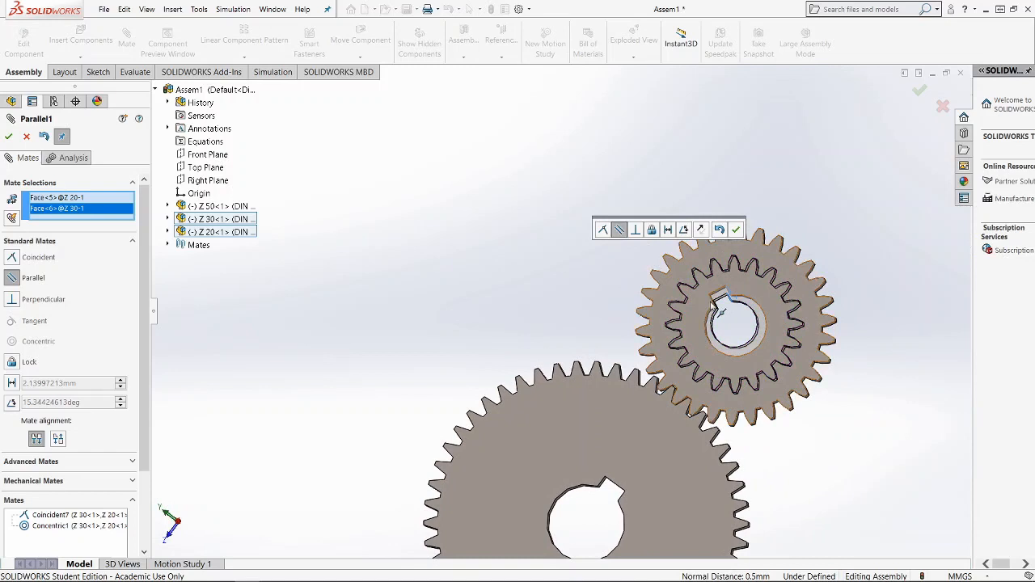
{"action": "left_click", "coordinate": [702, 230]}
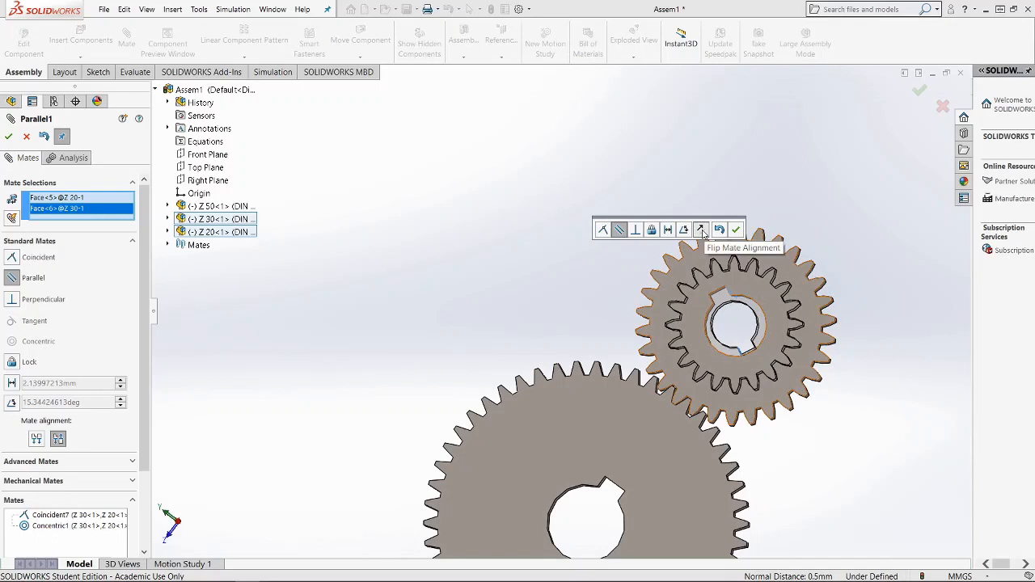
{"action": "left_click", "coordinate": [702, 231]}
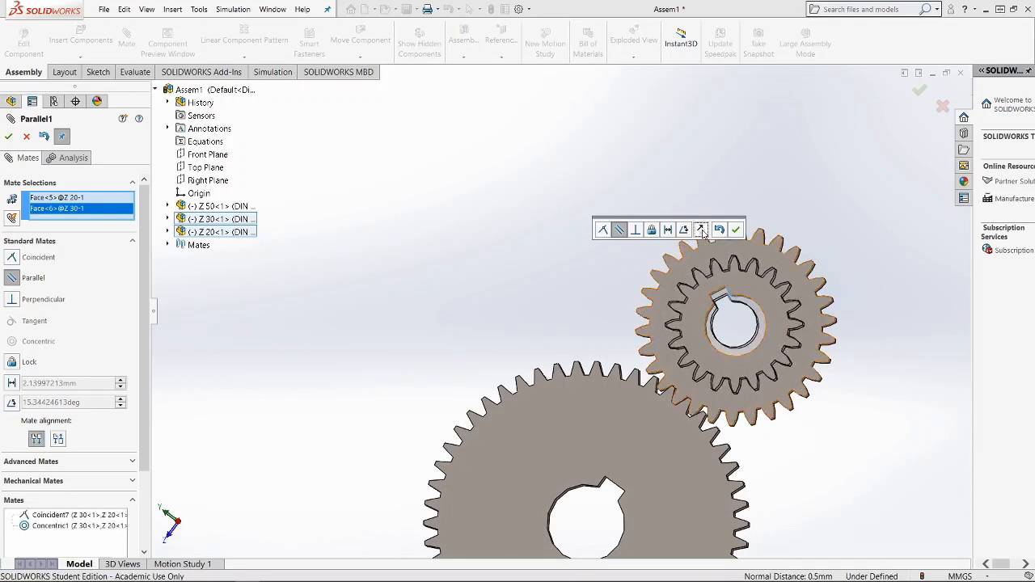
{"action": "left_click", "coordinate": [736, 231]}
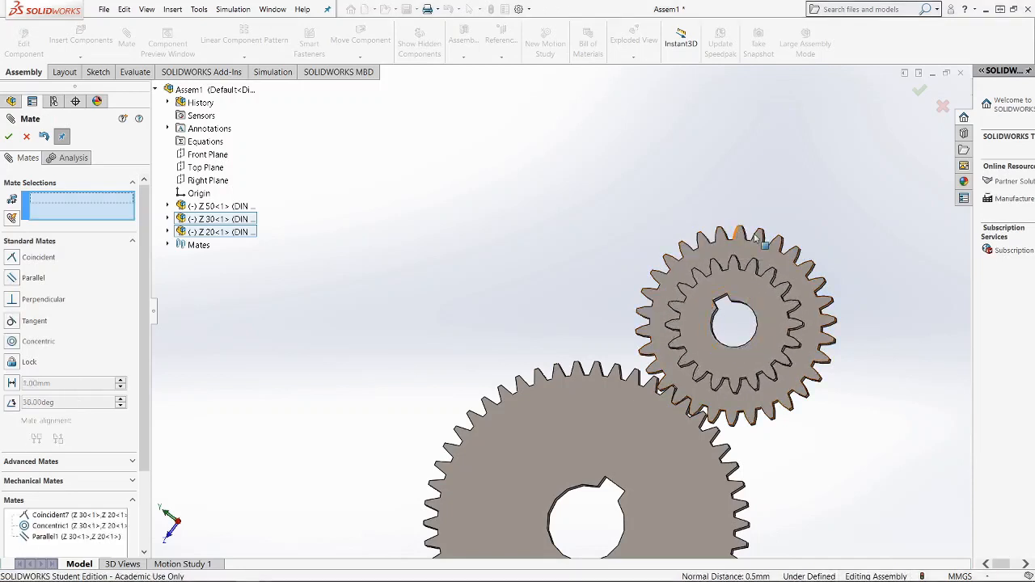
Test the rotation of the joined Z 20 and Z 30 gears and finish mating.
{"action": "middle_click_drag", "start_coordinate": [597, 244], "coordinate": [733, 315]}
{"action": "left_click_drag", "start_coordinate": [730, 325], "coordinate": [756, 307]}
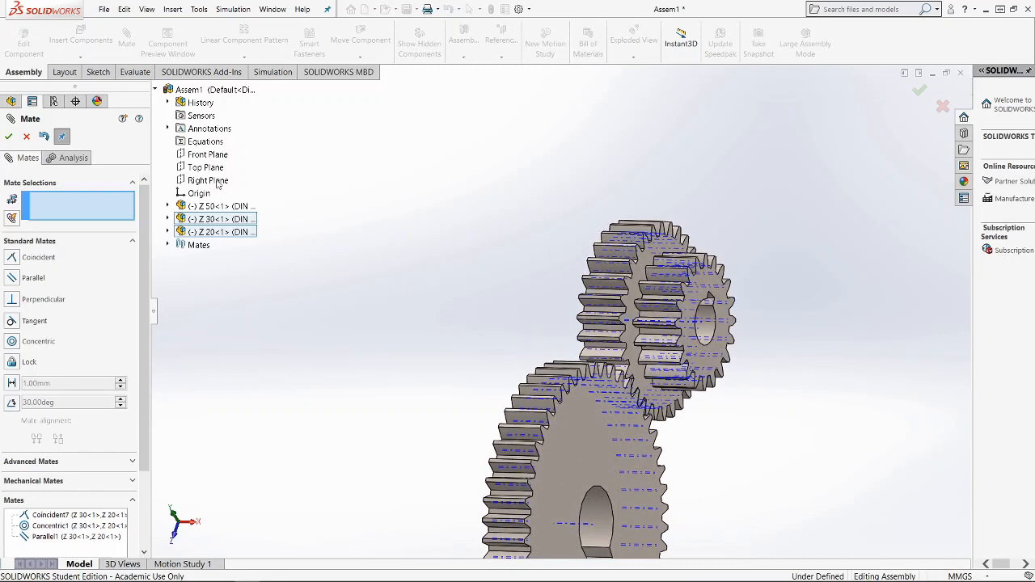
{"action": "left_click", "coordinate": [8, 138]}
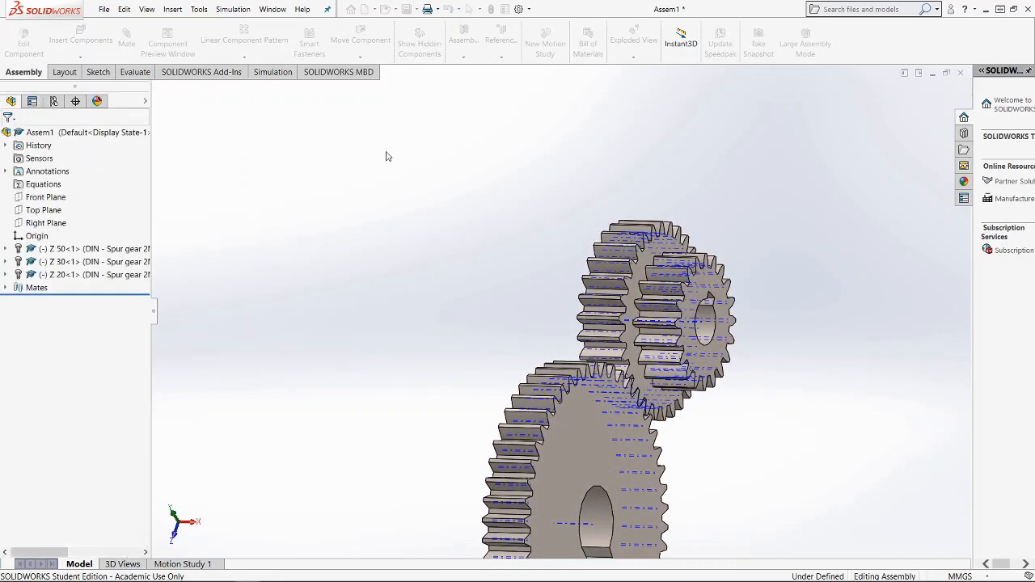
Insert the Z 70 gear and place it in free space beyond the Z 20 gear.
{"action": "left_click", "coordinate": [81, 42]}
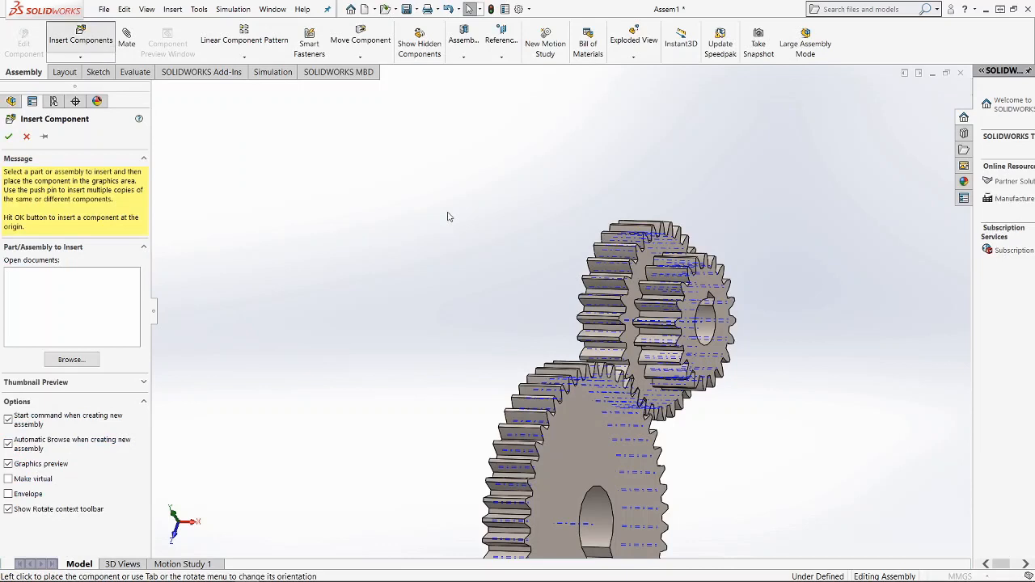
{"action": "double_click", "coordinate": [569, 132]}
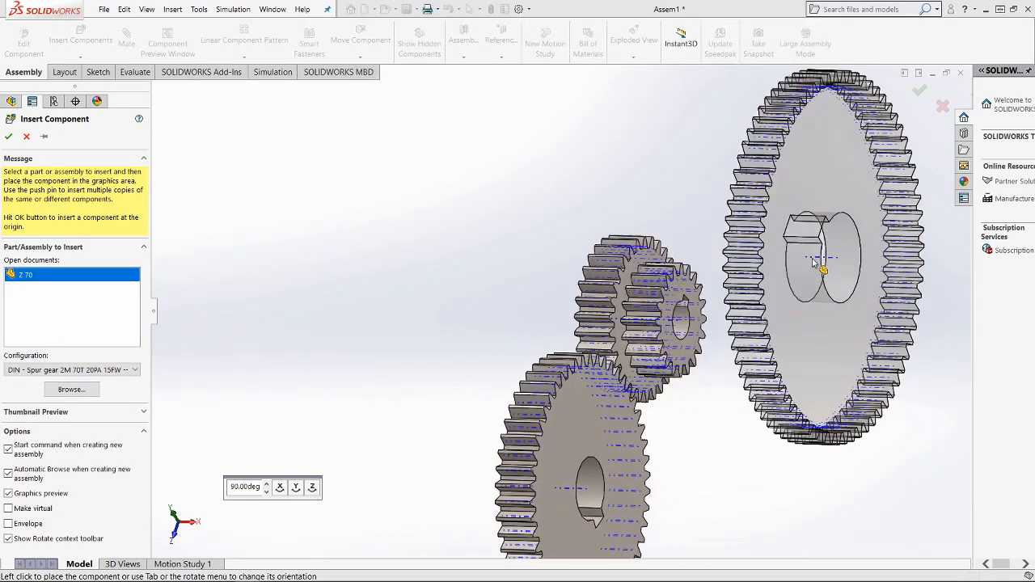
{"action": "scroll", "coordinate": [809, 265], "scroll_direction": "up", "scroll_amount": 4}
{"action": "left_click", "coordinate": [724, 203]}
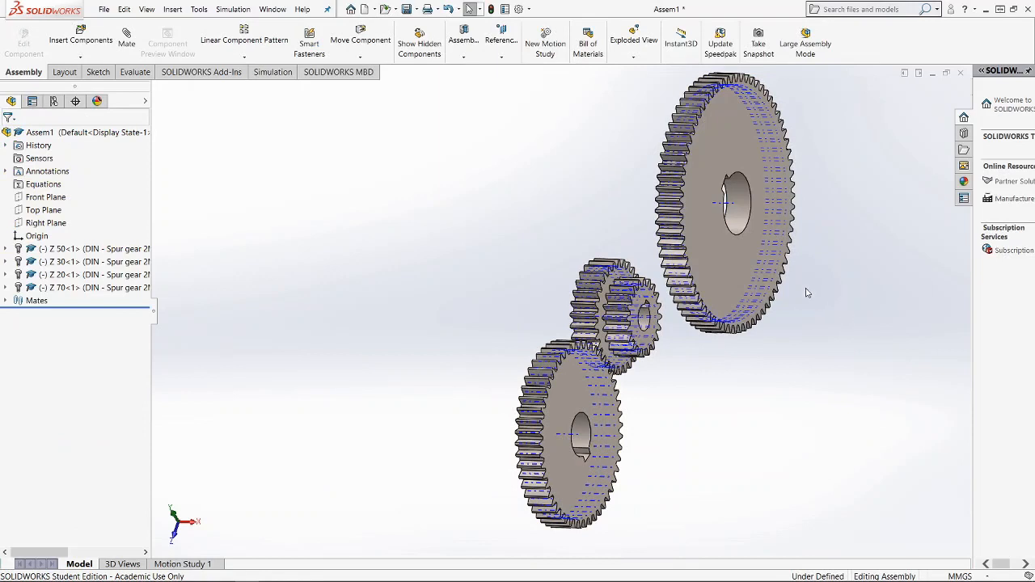
Mate the front face of the Z 70 gear coincident with the front face of the Z 20 gear.
{"action": "left_click", "coordinate": [725, 269]}
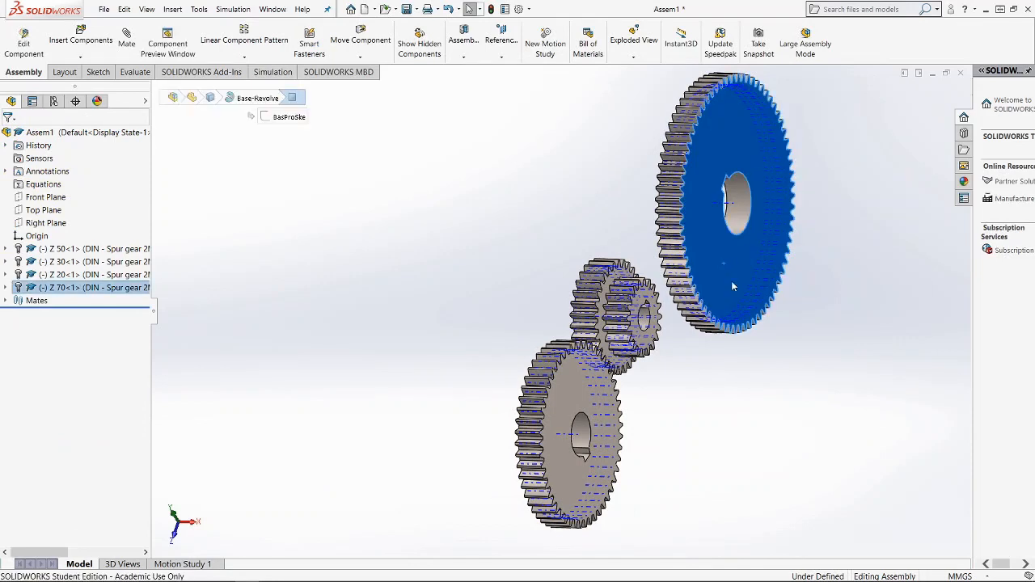
{"action": "key", "text": "m"}
{"action": "scroll", "coordinate": [656, 330], "scroll_direction": "down", "scroll_amount": 6}
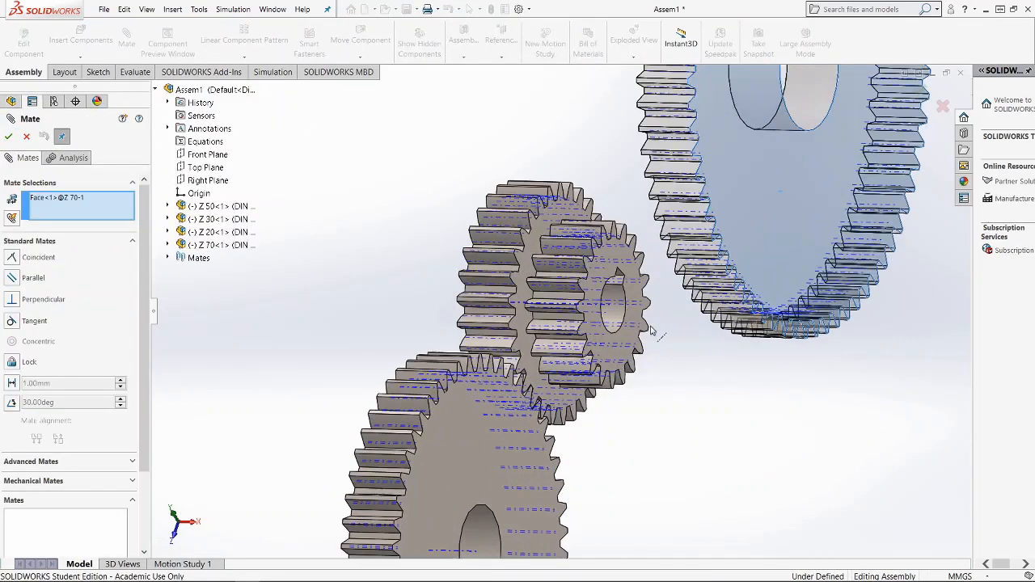
{"action": "left_click", "coordinate": [615, 310]}
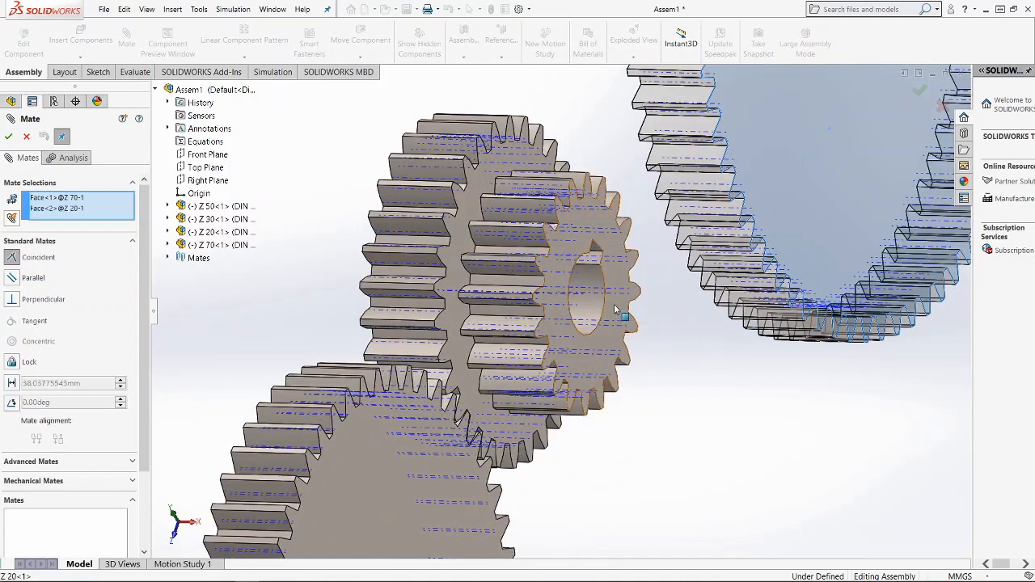
{"action": "right_click", "coordinate": [615, 310]}
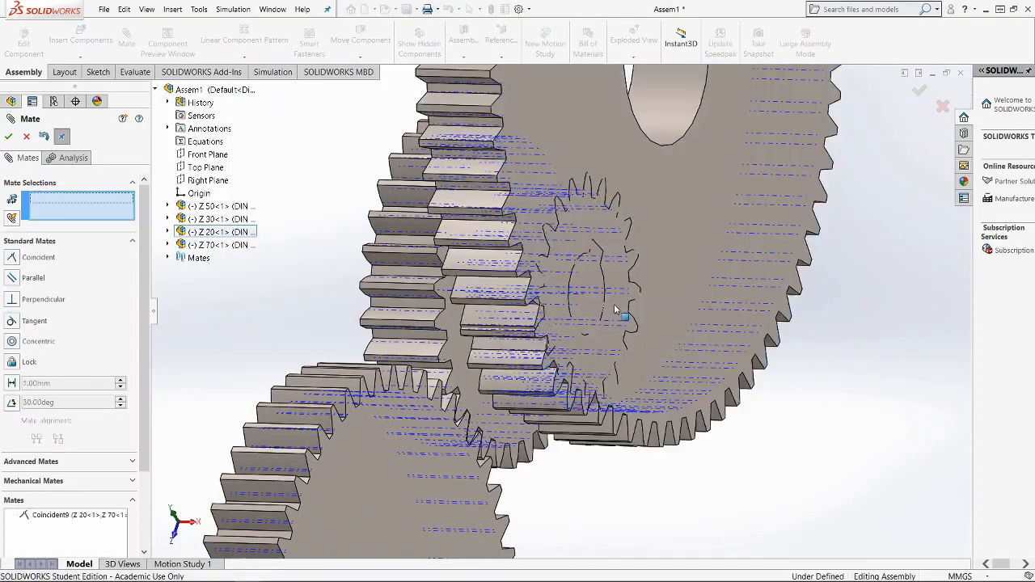
Move the Z 70 gear clear of the Z 20 gear and mate its centre axis coincident with the assembly's Top Plane.
{"action": "scroll", "coordinate": [696, 317], "scroll_direction": "up", "scroll_amount": 3}
{"action": "scroll", "coordinate": [654, 279], "scroll_direction": "up", "scroll_amount": 2}
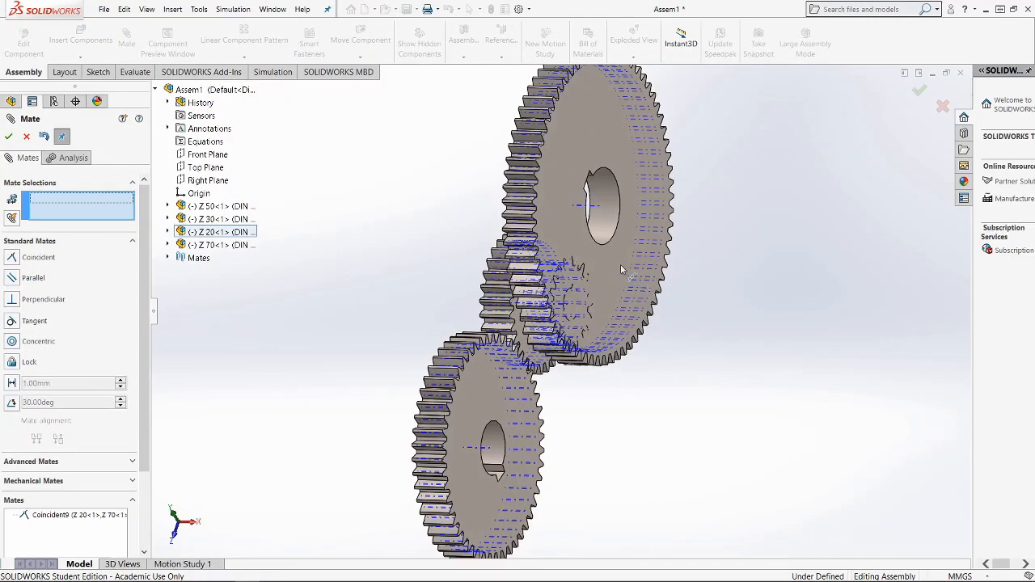
{"action": "left_click_drag", "start_coordinate": [647, 255], "coordinate": [837, 274]}
{"action": "middle_click_drag", "start_coordinate": [777, 405], "coordinate": [760, 412]}
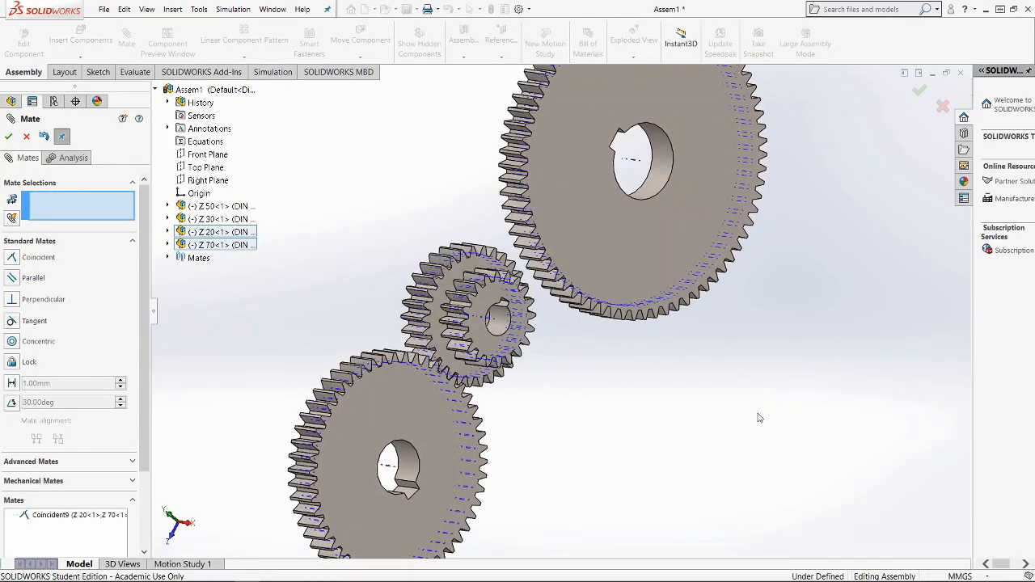
{"action": "left_click", "coordinate": [639, 165]}
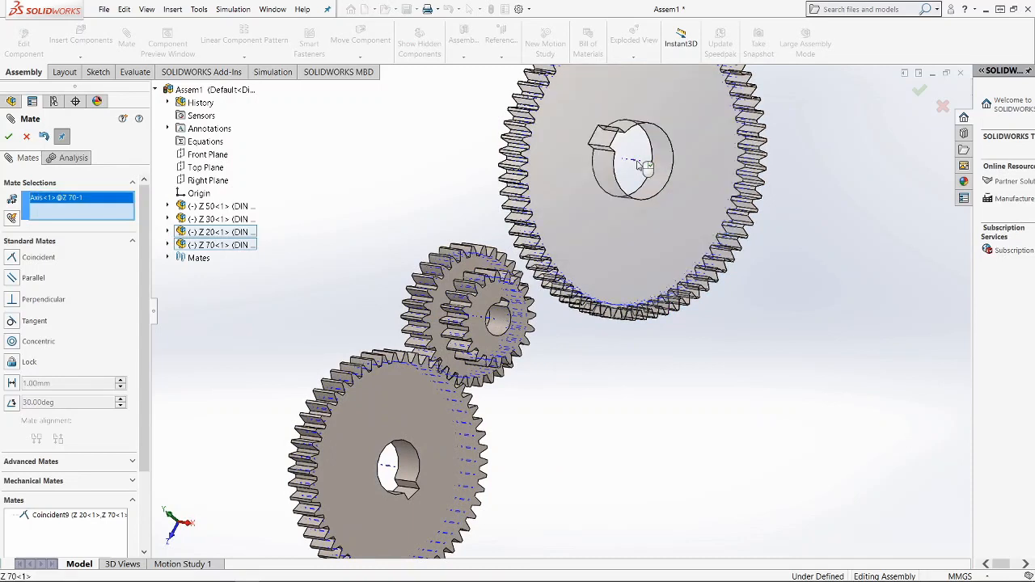
{"action": "left_click", "coordinate": [202, 168]}
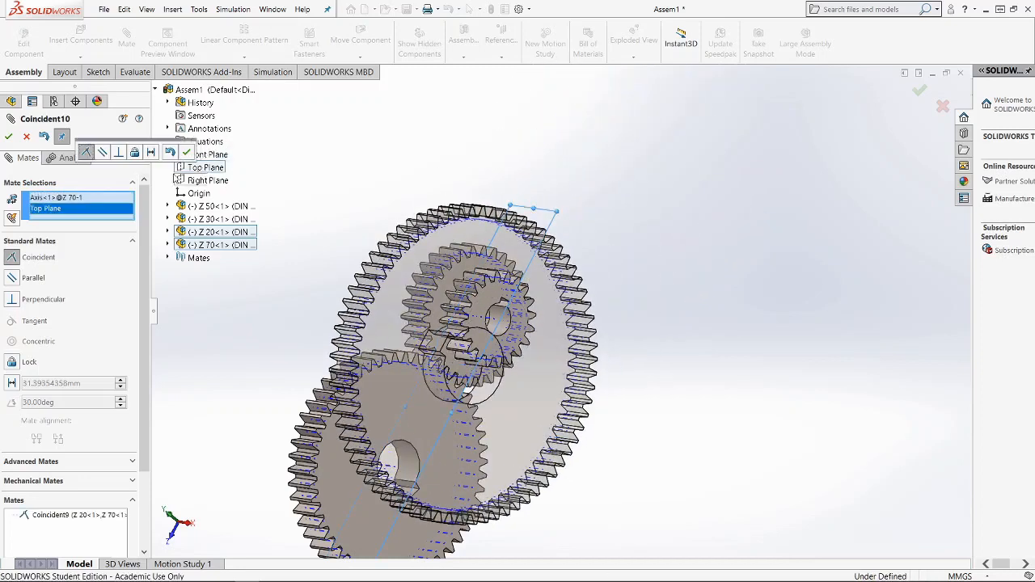
{"action": "left_click", "coordinate": [188, 152]}
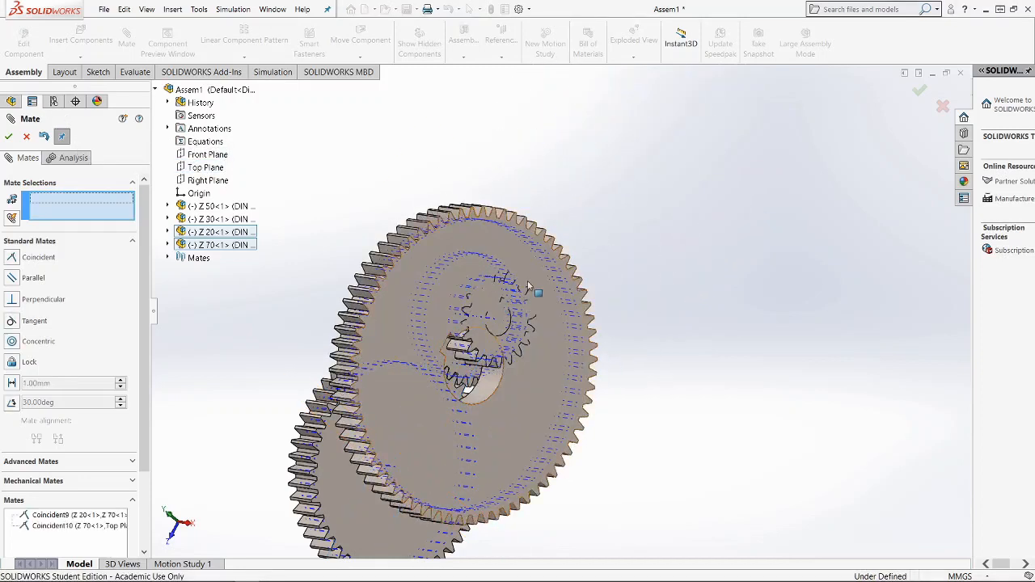
Move the Z 70 gear away from the Z 20 gear and remove the mistakenly picked tooth axis from the mate selection.
{"action": "left_click", "coordinate": [563, 252]}
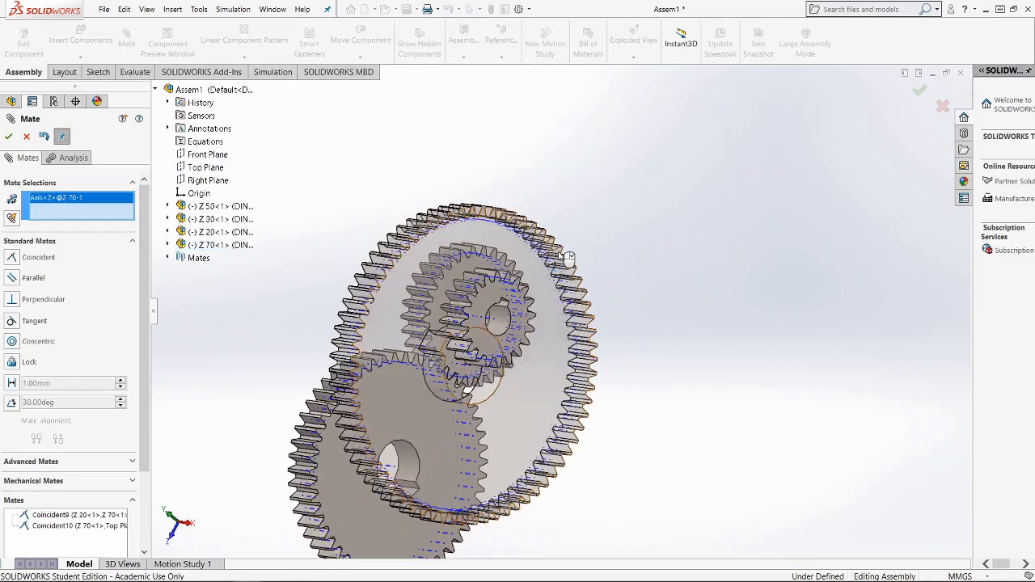
{"action": "left_click_drag", "start_coordinate": [597, 209], "coordinate": [664, 83]}
{"action": "left_click_drag", "start_coordinate": [655, 161], "coordinate": [682, 75]}
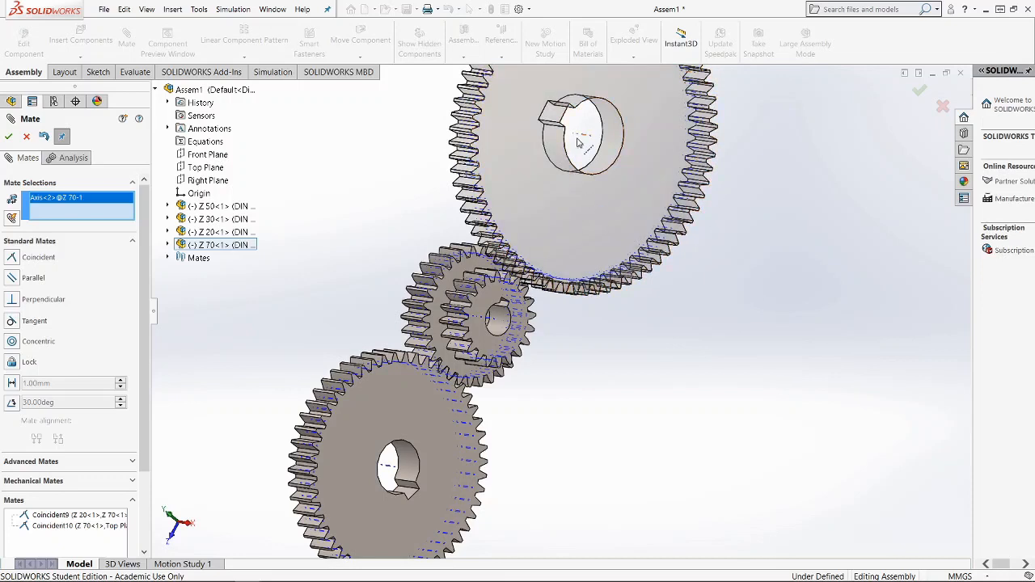
{"action": "right_click", "coordinate": [77, 203]}
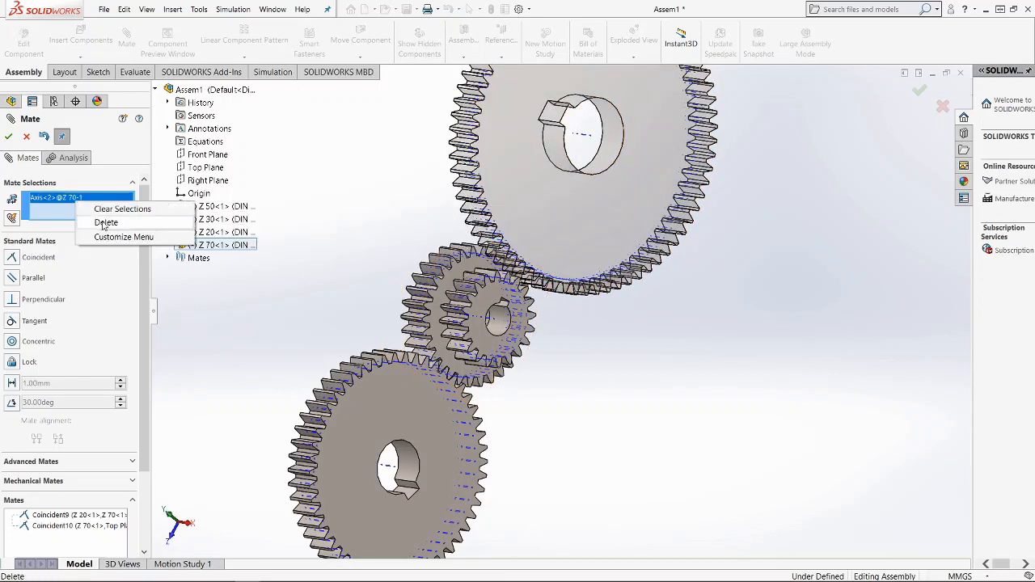
{"action": "left_click", "coordinate": [105, 223]}
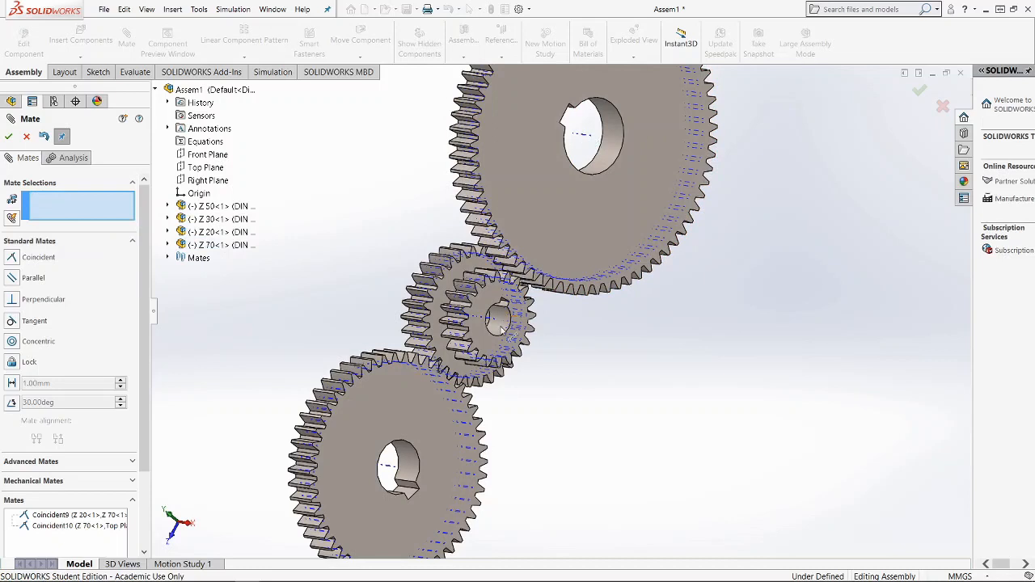
Mate the centre axes of the Z 70 and Z 20 gears at a distance of 89.5 mm and finish mating.
{"action": "left_click", "coordinate": [584, 139]}
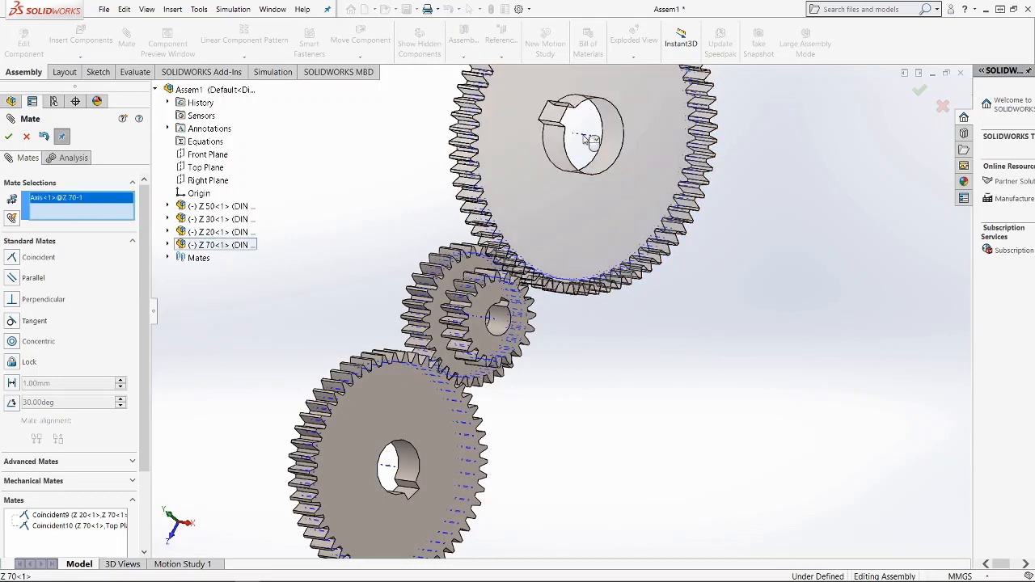
{"action": "scroll", "coordinate": [503, 330], "scroll_direction": "down", "scroll_amount": 5}
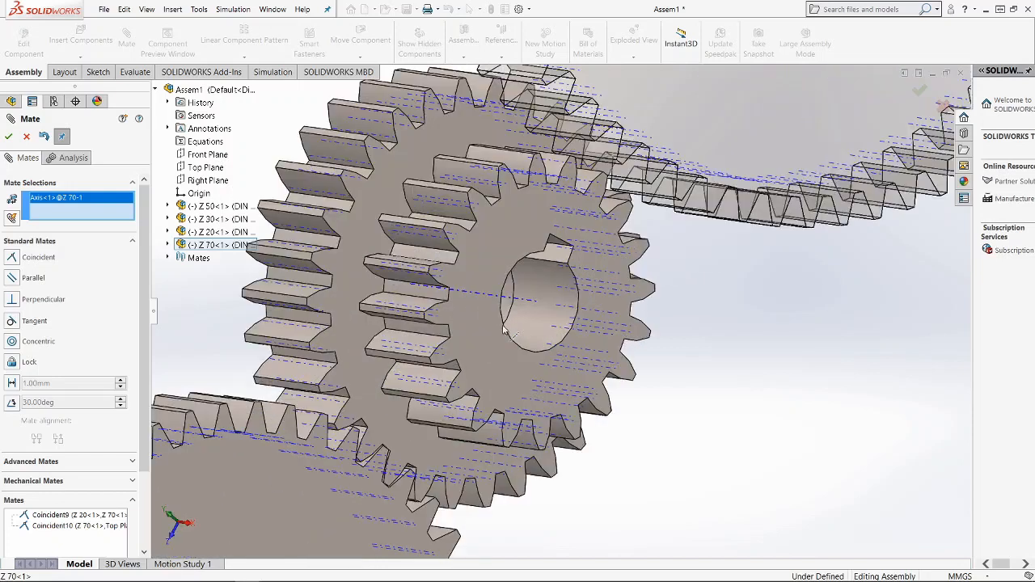
{"action": "middle_click_drag", "start_coordinate": [793, 370], "coordinate": [762, 375]}
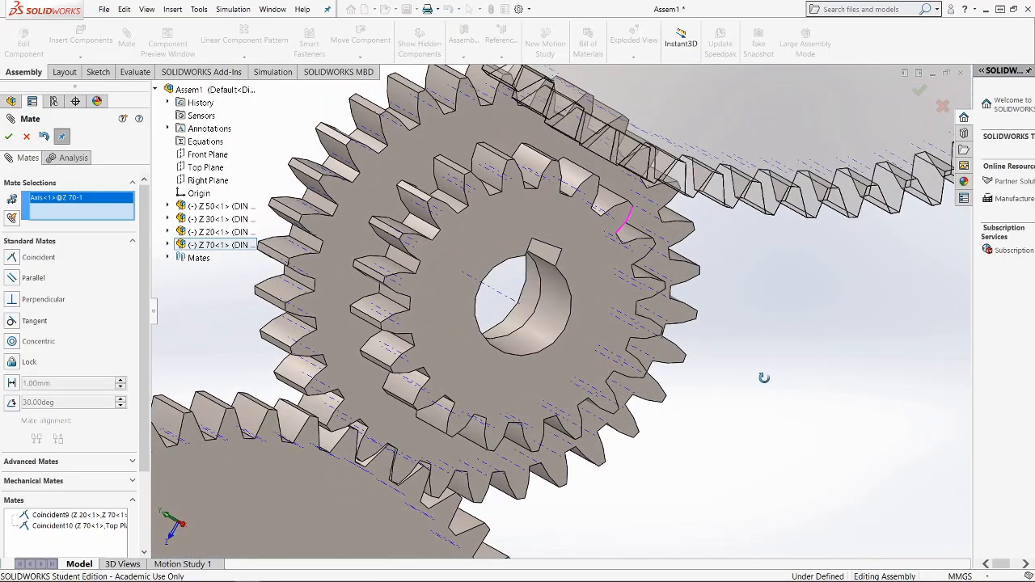
{"action": "left_click", "coordinate": [503, 299]}
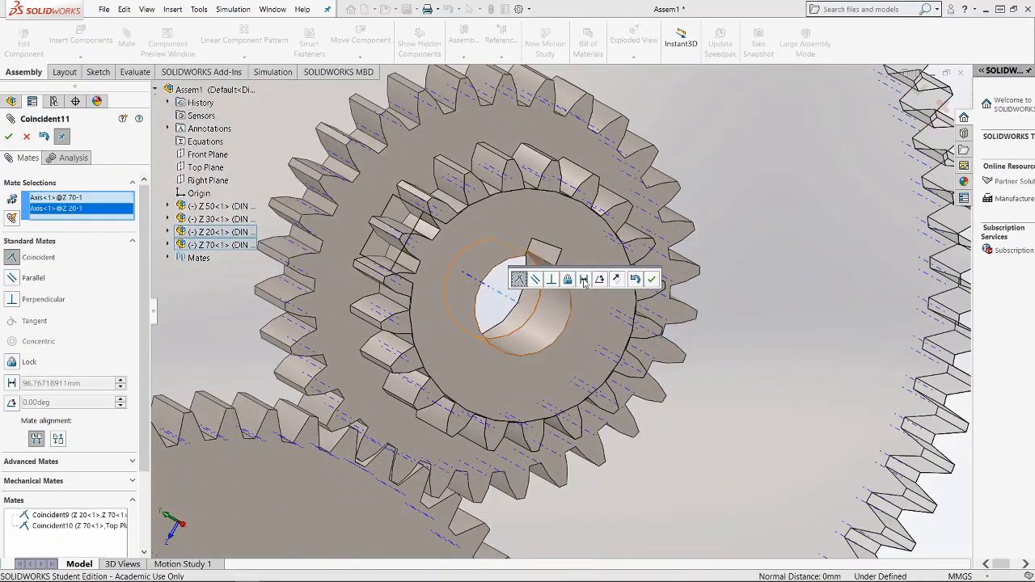
{"action": "left_click", "coordinate": [584, 280]}
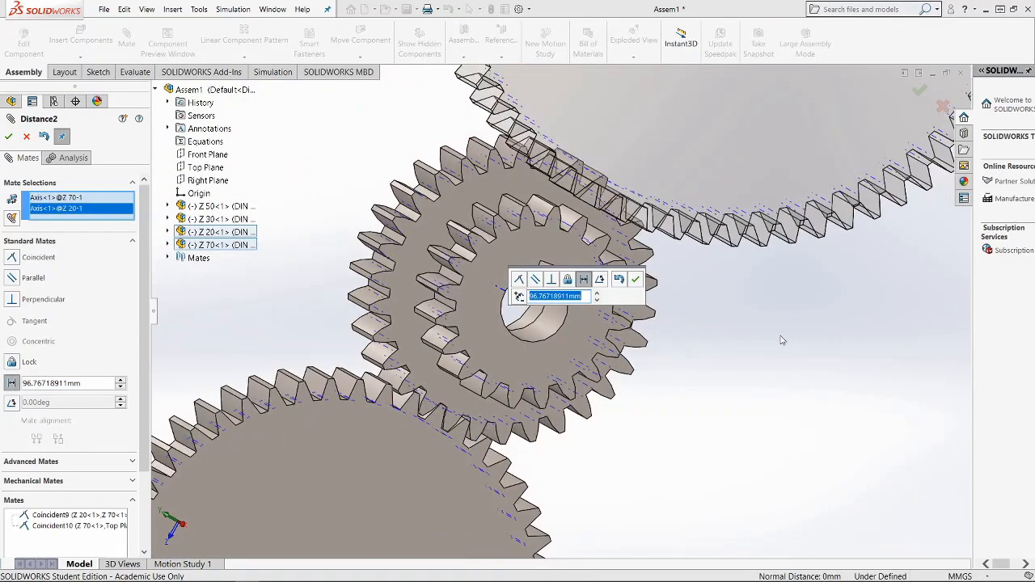
{"action": "scroll", "coordinate": [777, 340], "scroll_direction": "up", "scroll_amount": 3}
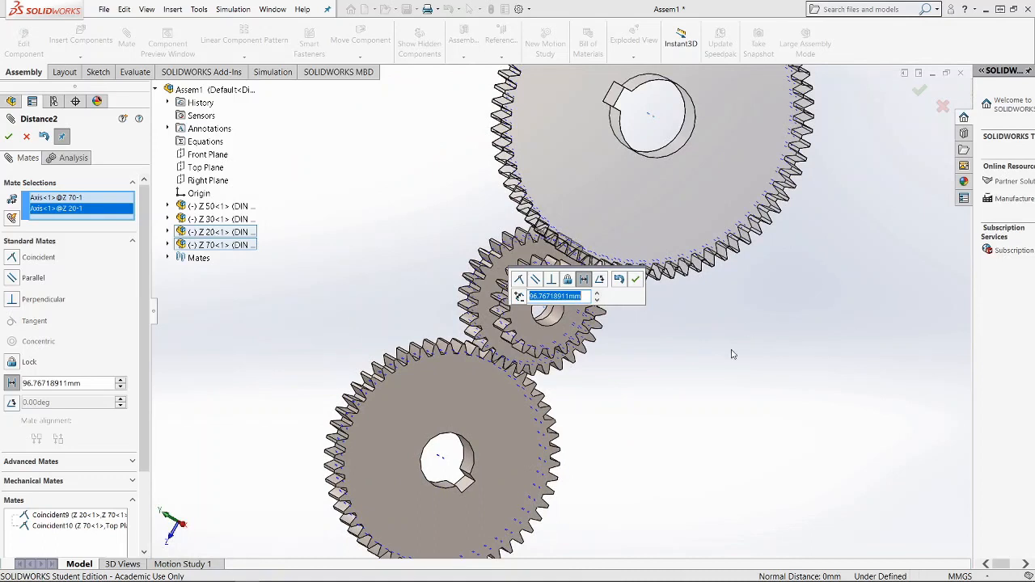
{"action": "type", "text": "89.5"}
{"action": "left_click", "coordinate": [636, 279]}
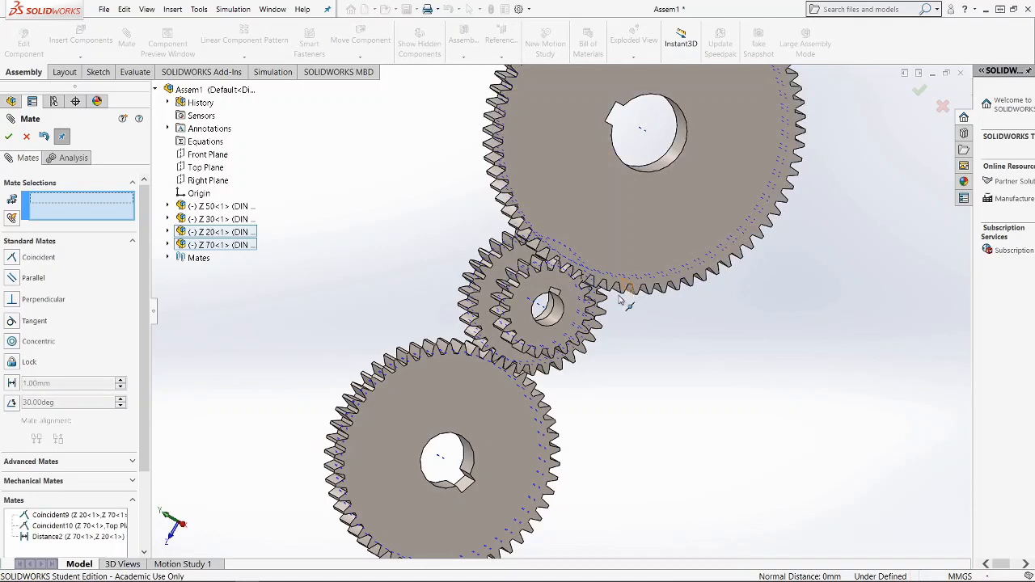
{"action": "left_click", "coordinate": [9, 137]}
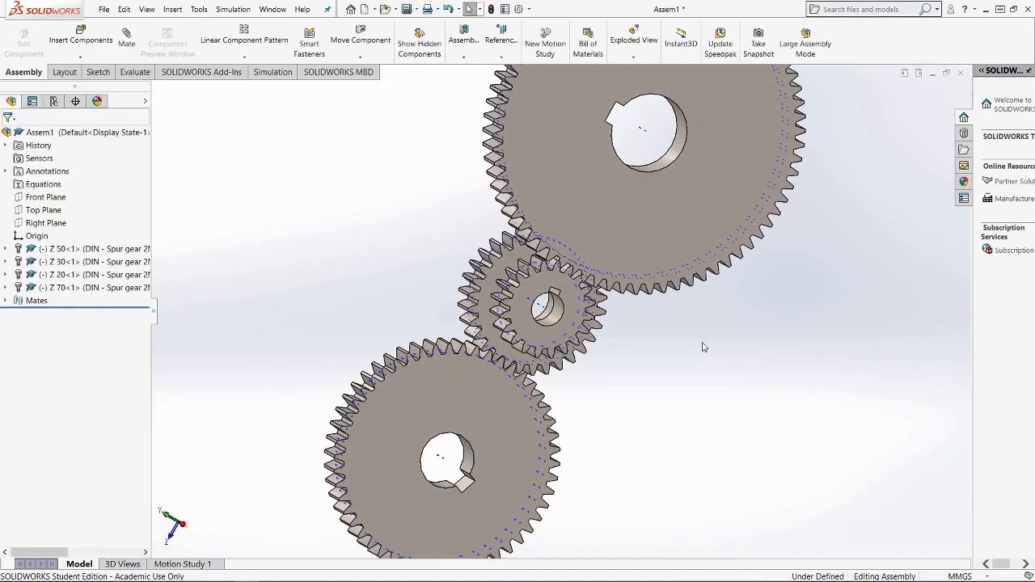
Switch to the Right view and rotate the Z 20 and Z 70 gears to bring their teeth roughly into mesh.
{"action": "key", "text": "space"}
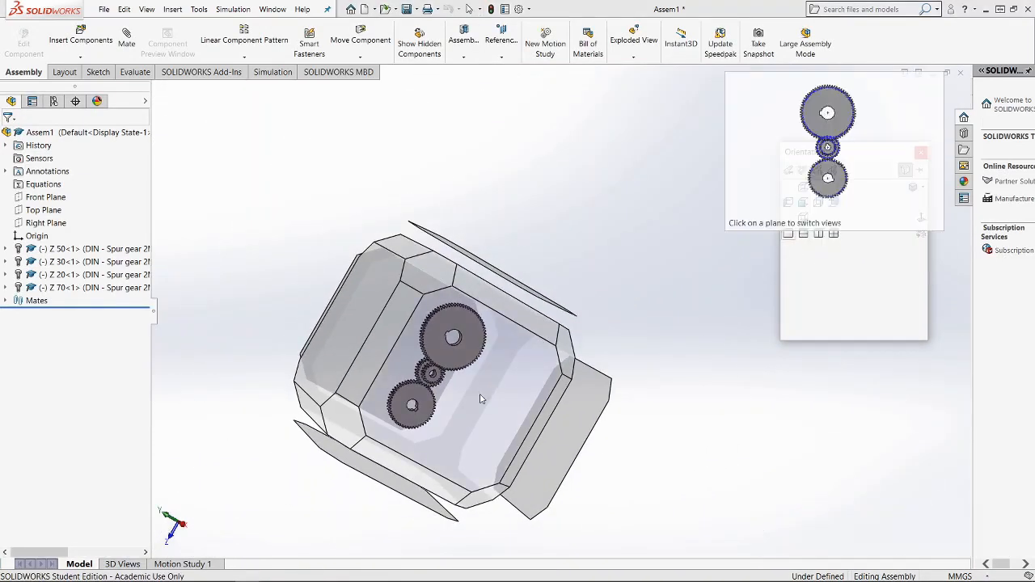
{"action": "left_click", "coordinate": [804, 202]}
{"action": "key", "text": "space"}
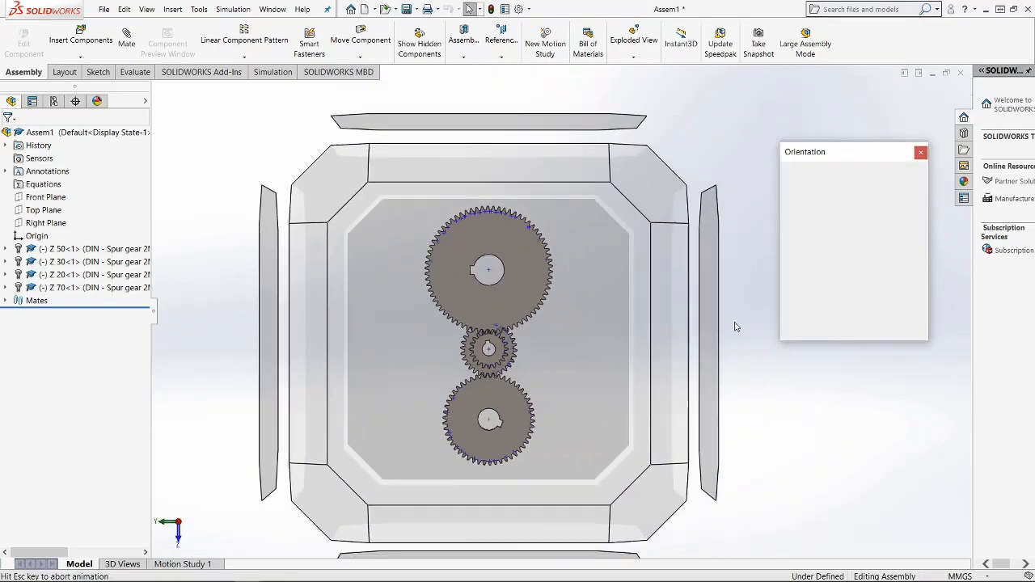
{"action": "left_click", "coordinate": [914, 188]}
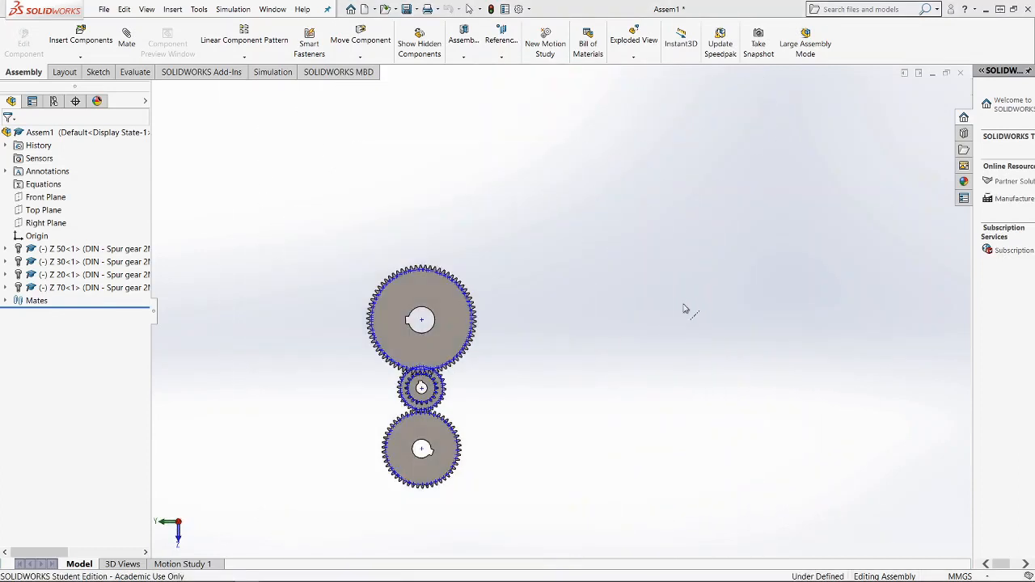
{"action": "key", "text": "space"}
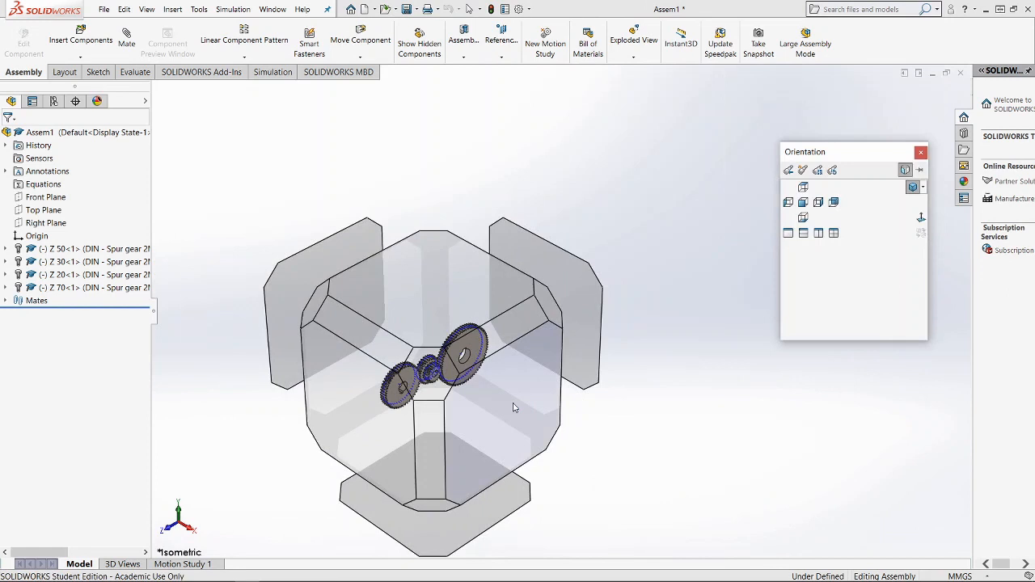
{"action": "left_click", "coordinate": [514, 407]}
{"action": "scroll", "coordinate": [580, 309], "scroll_direction": "down", "scroll_amount": 4}
{"action": "scroll", "coordinate": [580, 310], "scroll_direction": "down", "scroll_amount": 5}
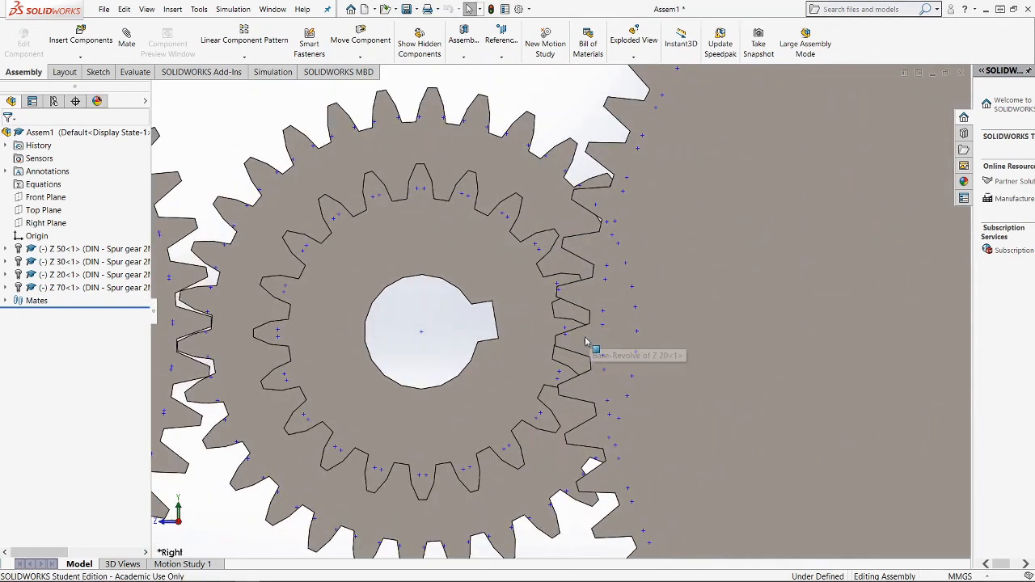
{"action": "scroll", "coordinate": [459, 367], "scroll_direction": "up", "scroll_amount": 2}
{"action": "left_click_drag", "start_coordinate": [487, 304], "coordinate": [486, 335]}
{"action": "mouse_move", "coordinate": [611, 291]}
{"action": "left_mouse_down"}
{"action": "mouse_move", "coordinate": [596, 372]}
{"action": "mouse_move", "coordinate": [561, 358]}
{"action": "mouse_move", "coordinate": [546, 334]}
{"action": "mouse_move", "coordinate": [547, 324]}
{"action": "mouse_move", "coordinate": [597, 312]}
{"action": "mouse_move", "coordinate": [600, 296]}
{"action": "left_mouse_up"}
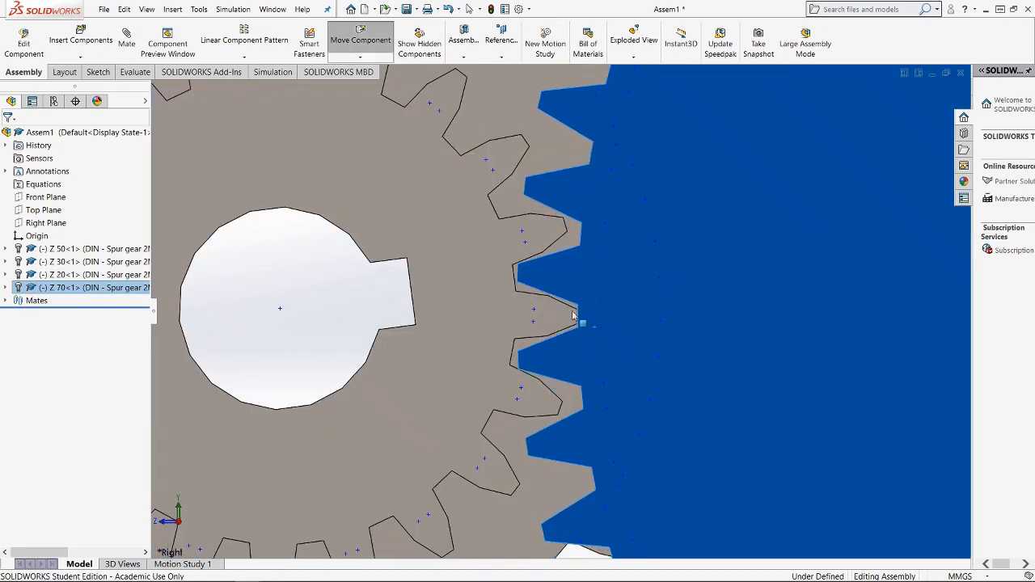
Fine-tune the rotation of the Z 70 and Z 20 gears until a Z 20 tooth sits centred in a Z 70 tooth gap.
{"action": "scroll", "coordinate": [557, 318], "scroll_direction": "down", "scroll_amount": 6}
{"action": "scroll", "coordinate": [625, 308], "scroll_direction": "down", "scroll_amount": 3}
{"action": "left_click_drag", "start_coordinate": [742, 333], "coordinate": [748, 302]}
{"action": "left_click_drag", "start_coordinate": [615, 323], "coordinate": [617, 244]}
{"action": "scroll", "coordinate": [691, 261], "scroll_direction": "down", "scroll_amount": 6}
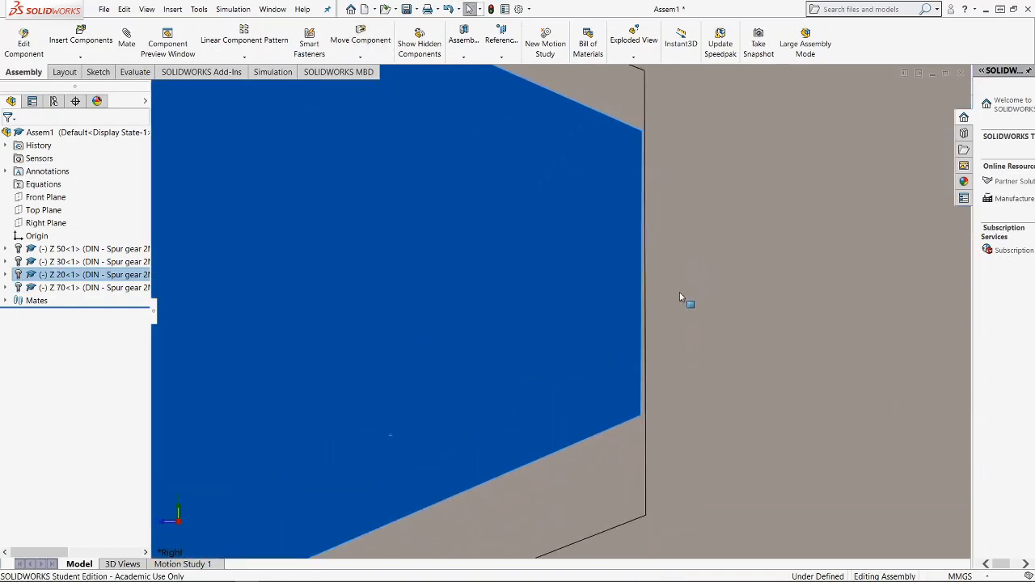
{"action": "left_click_drag", "start_coordinate": [564, 298], "coordinate": [566, 265]}
{"action": "scroll", "coordinate": [597, 310], "scroll_direction": "up", "scroll_amount": 7}
{"action": "scroll", "coordinate": [549, 313], "scroll_direction": "up", "scroll_amount": 2}
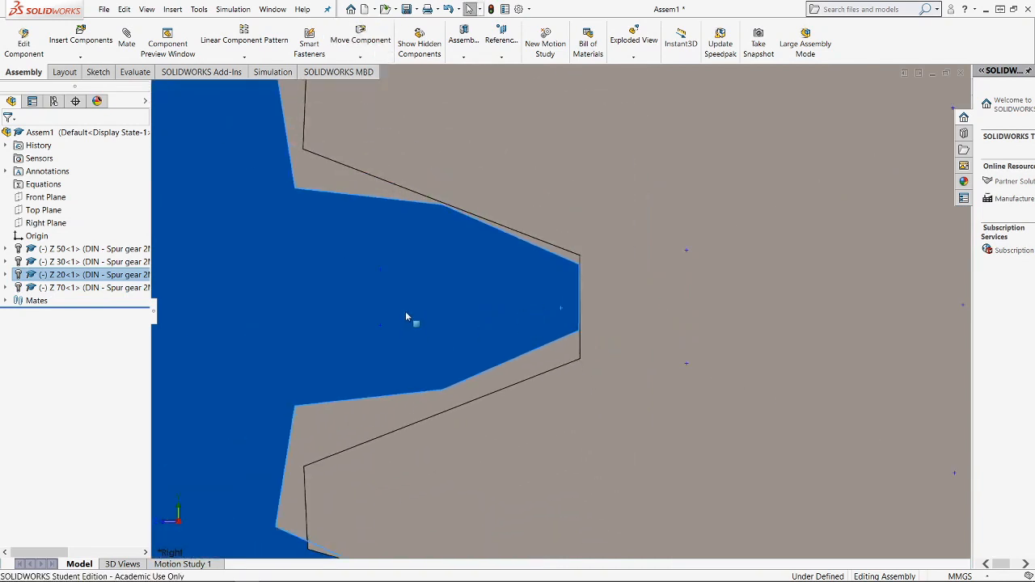
{"action": "left_click", "coordinate": [434, 447]}
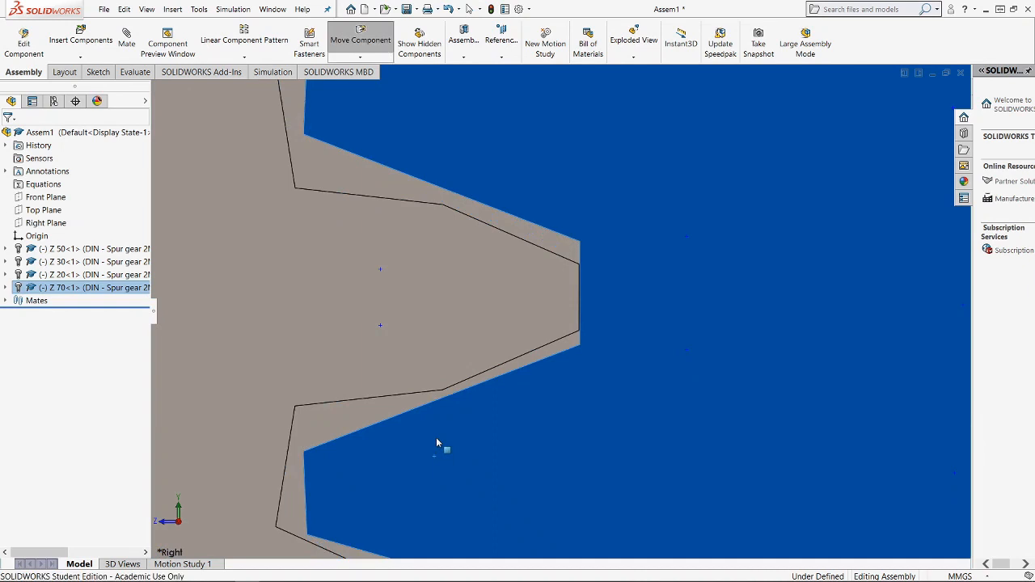
{"action": "key", "text": "Escape"}
{"action": "key", "text": "Escape"}
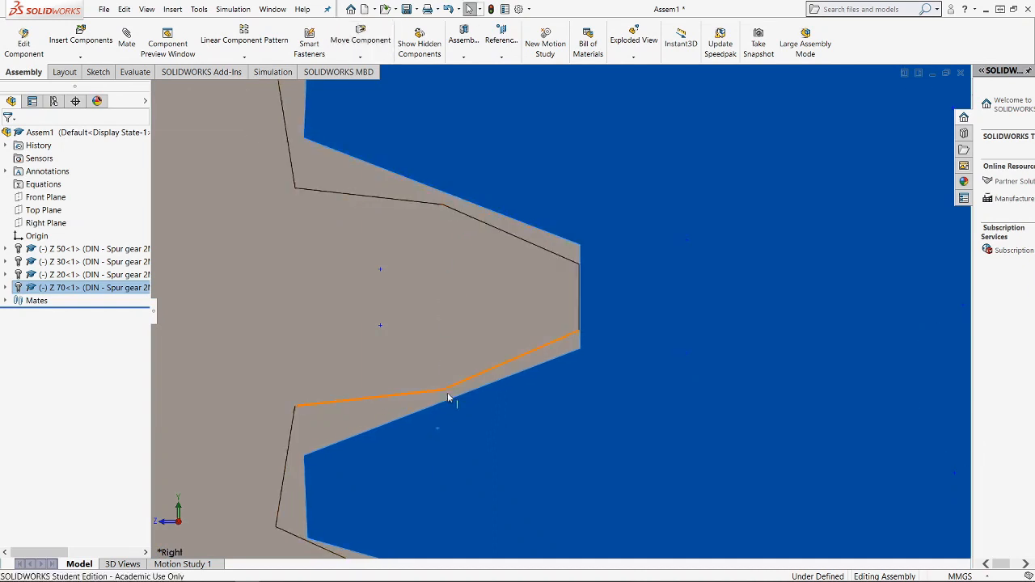
Start a mechanical Gear mate between a tooth-tip face of the Z 20 gear and a face of the Z 70 gear.
{"action": "scroll", "coordinate": [652, 408], "scroll_direction": "up", "scroll_amount": 5}
{"action": "scroll", "coordinate": [652, 407], "scroll_direction": "up", "scroll_amount": 3}
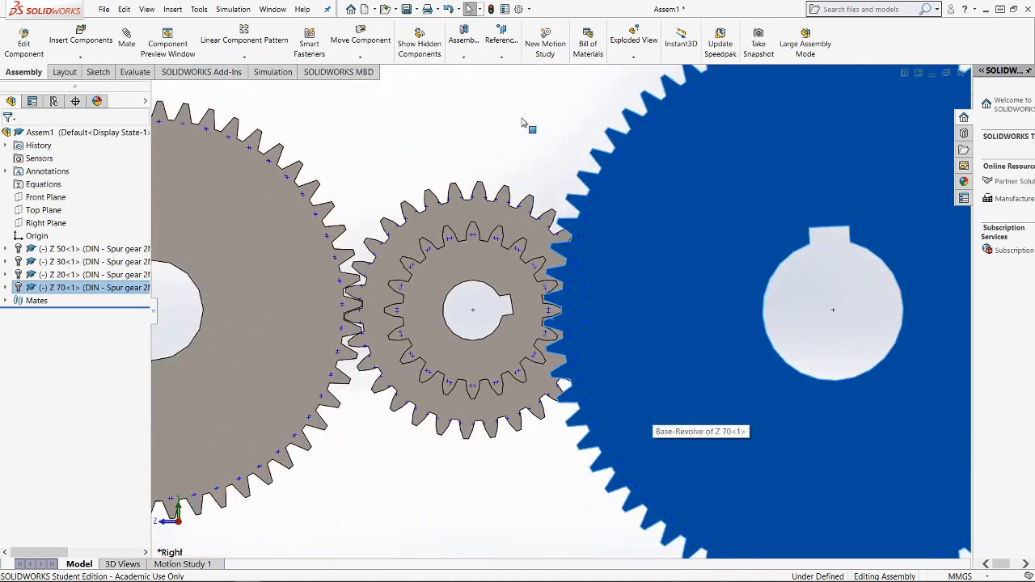
{"action": "left_click", "coordinate": [509, 143]}
{"action": "middle_click_drag", "start_coordinate": [509, 143], "coordinate": [524, 223]}
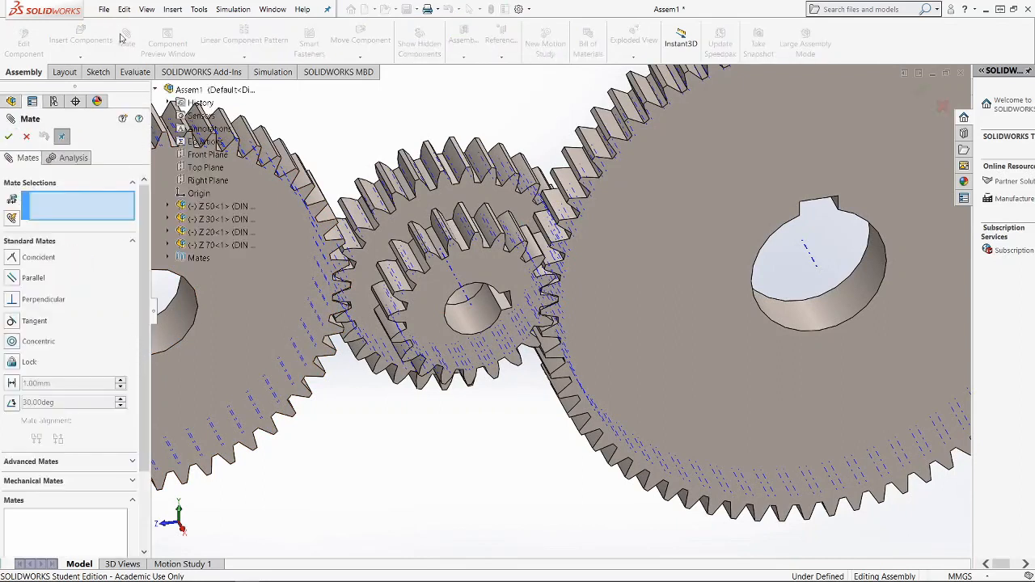
{"action": "left_click", "coordinate": [47, 483]}
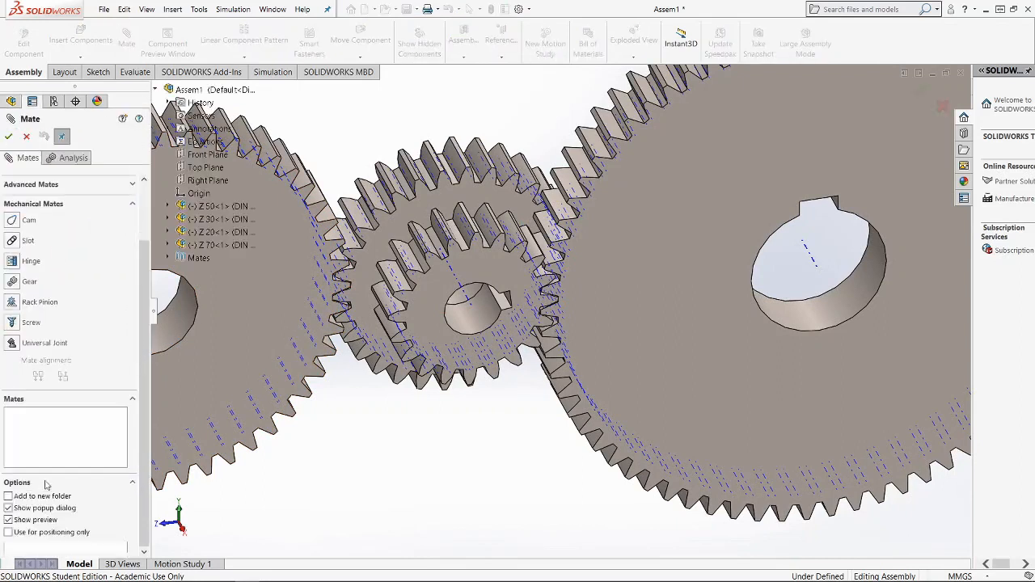
{"action": "left_click", "coordinate": [12, 281]}
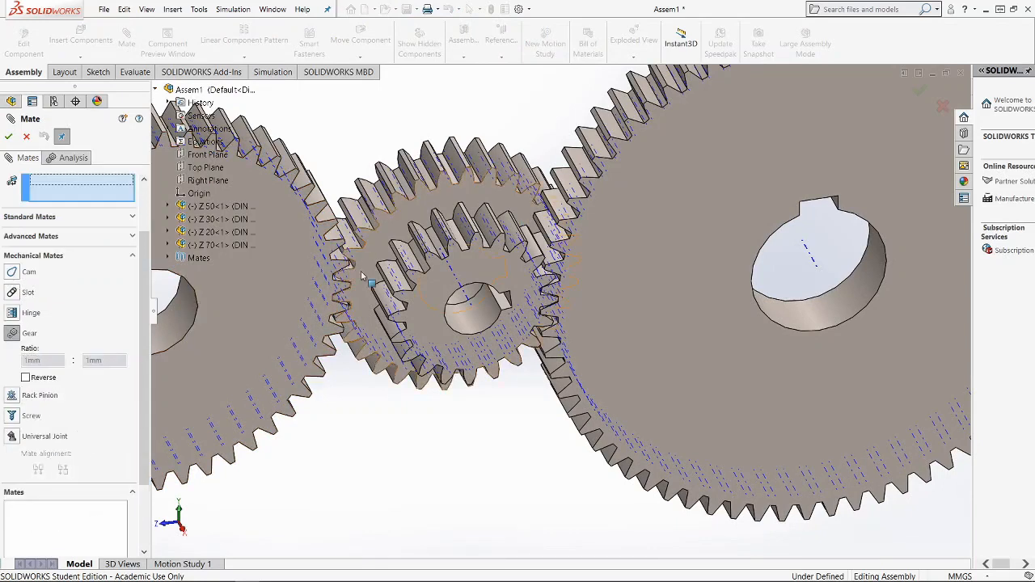
{"action": "scroll", "coordinate": [525, 174], "scroll_direction": "down", "scroll_amount": 2}
{"action": "scroll", "coordinate": [534, 241], "scroll_direction": "down", "scroll_amount": 4}
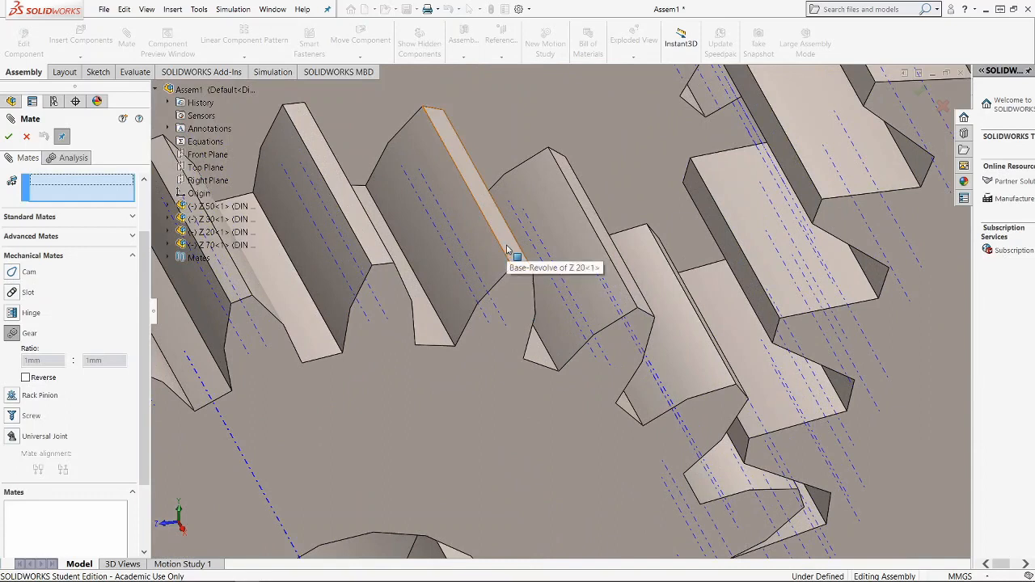
{"action": "left_click", "coordinate": [507, 247]}
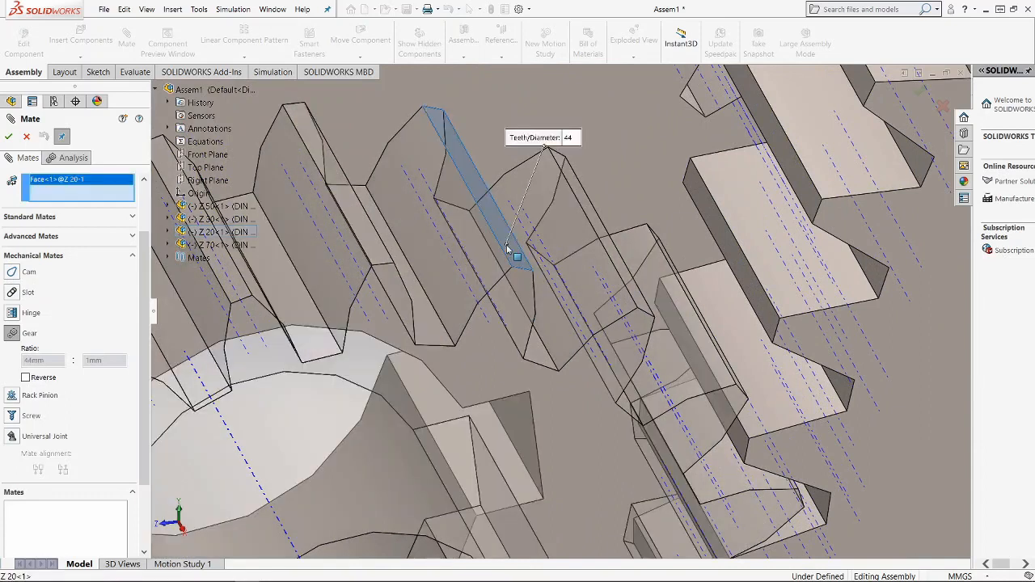
{"action": "left_click", "coordinate": [738, 267]}
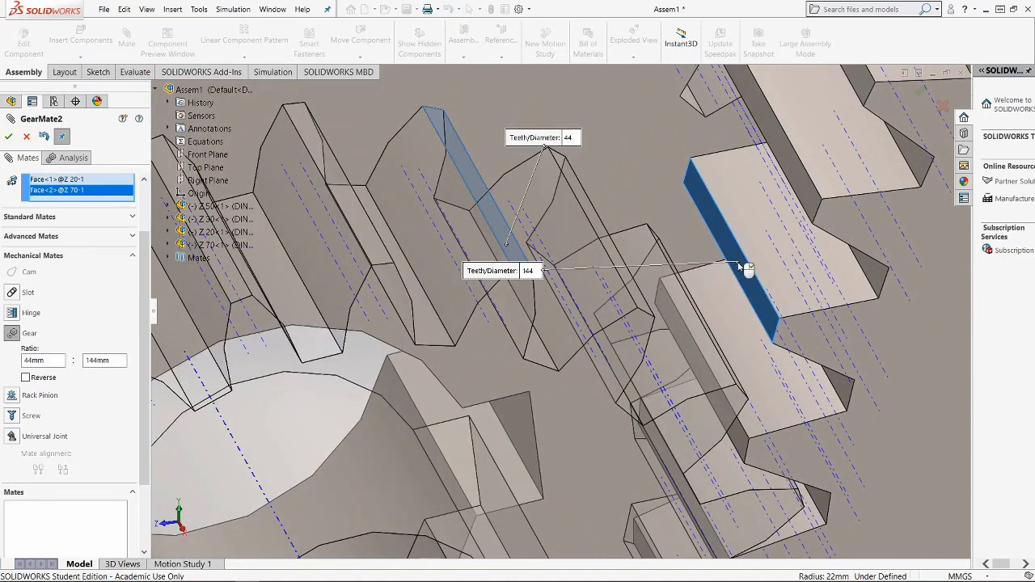
Set the gear mate ratio to 20 mm : 70 mm, apply it and finish mating.
{"action": "double_click", "coordinate": [42, 360]}
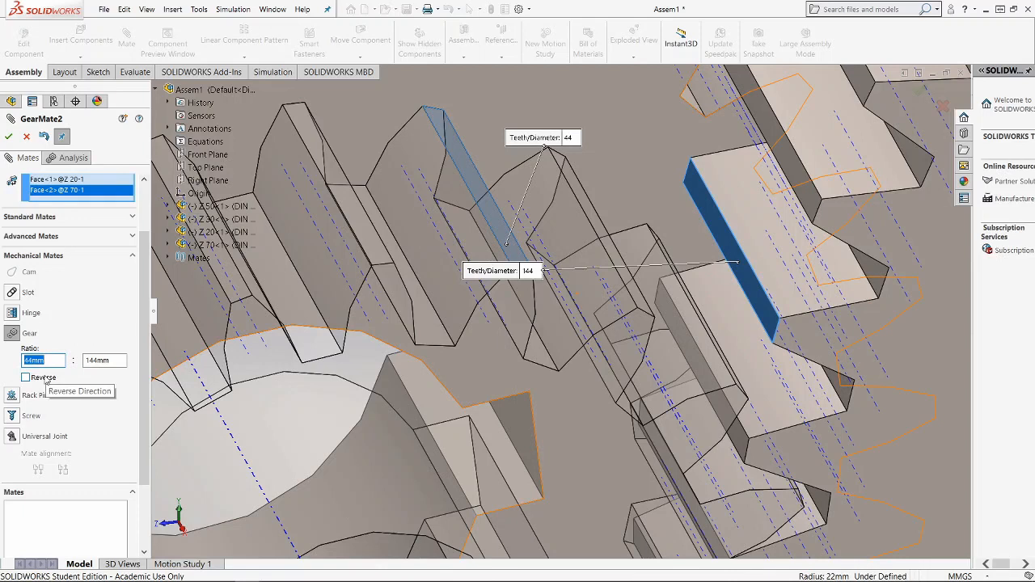
{"action": "type", "text": "20"}
{"action": "key", "text": "Tab"}
{"action": "type", "text": "70"}
{"action": "key", "text": "Tab"}
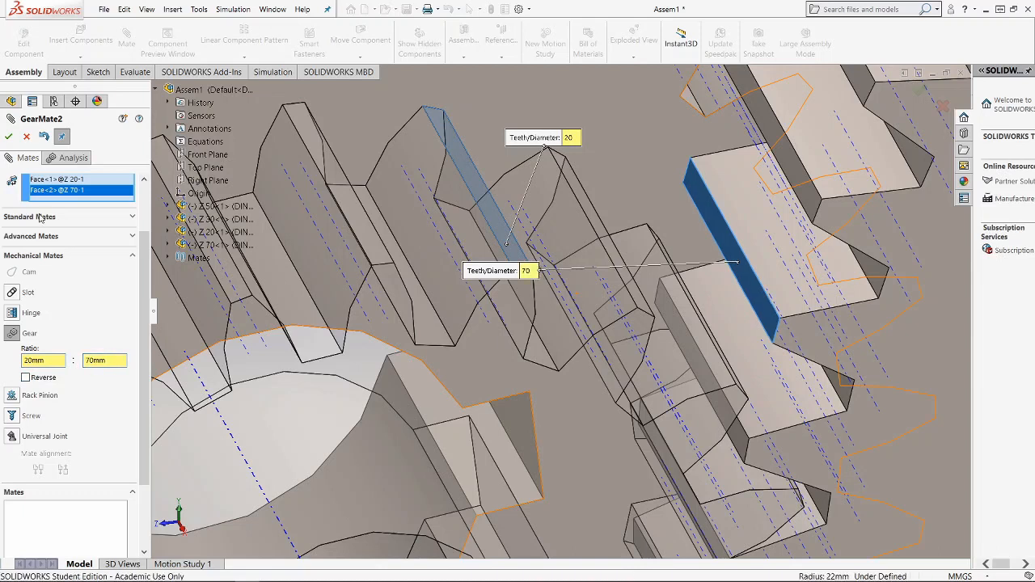
{"action": "left_click", "coordinate": [8, 137]}
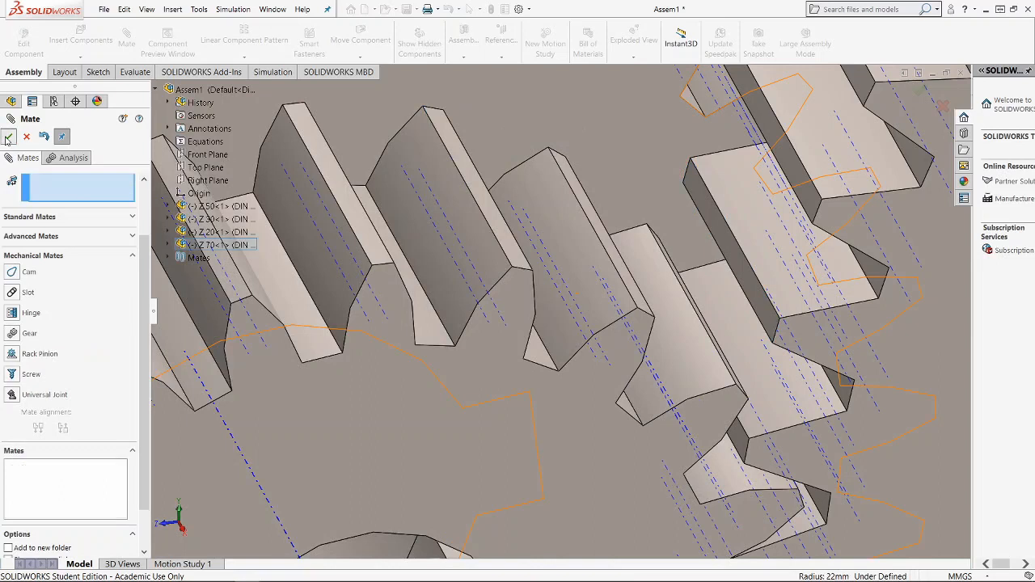
{"action": "left_click", "coordinate": [9, 137]}
Hide the temporary axes throughout the gear assembly.
{"action": "scroll", "coordinate": [570, 298], "scroll_direction": "up", "scroll_amount": 5}
{"action": "scroll", "coordinate": [562, 293], "scroll_direction": "up", "scroll_amount": 3}
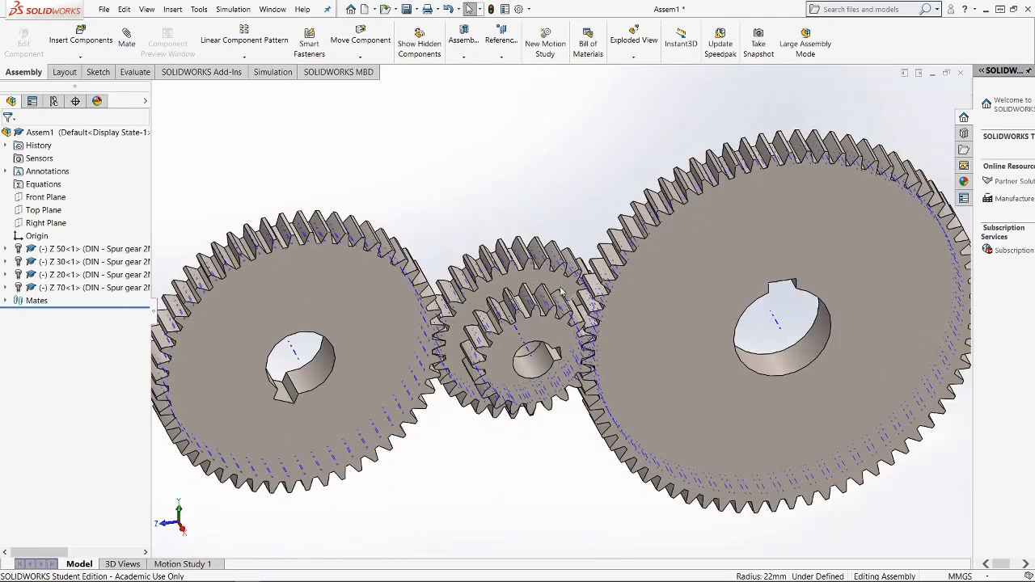
{"action": "left_click", "coordinate": [146, 9]}
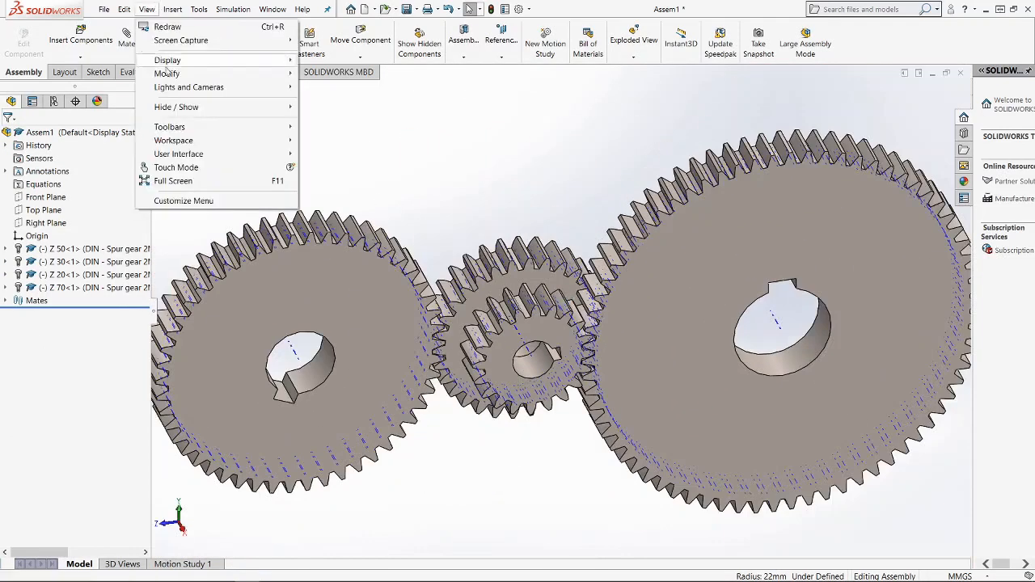
{"action": "mouse_move", "coordinate": [240, 112]}
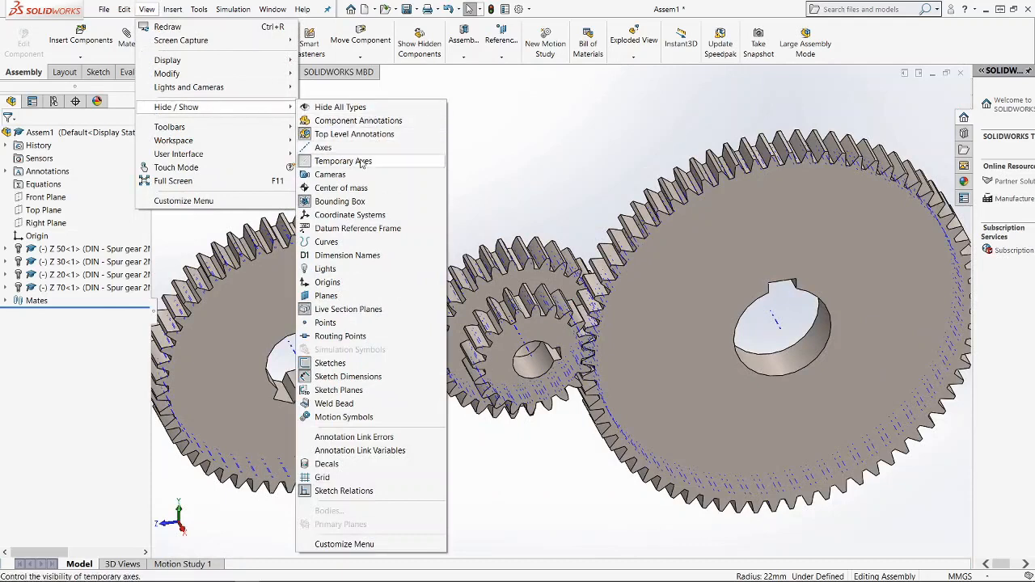
{"action": "left_click", "coordinate": [558, 158]}
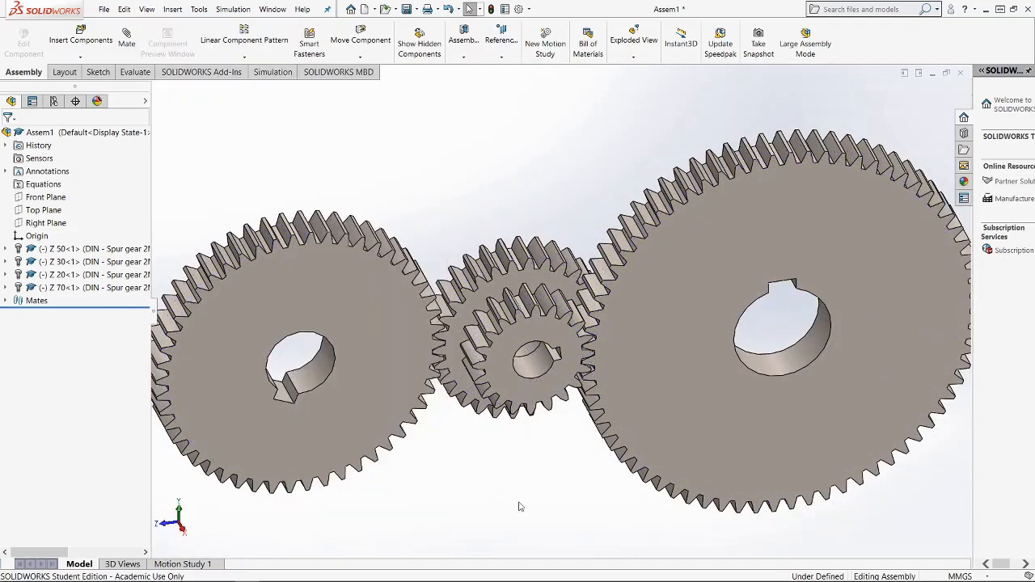
Switch to the isometric view and turn the Z 50 gear to test the motion of the whole gear train.
{"action": "key", "text": "space"}
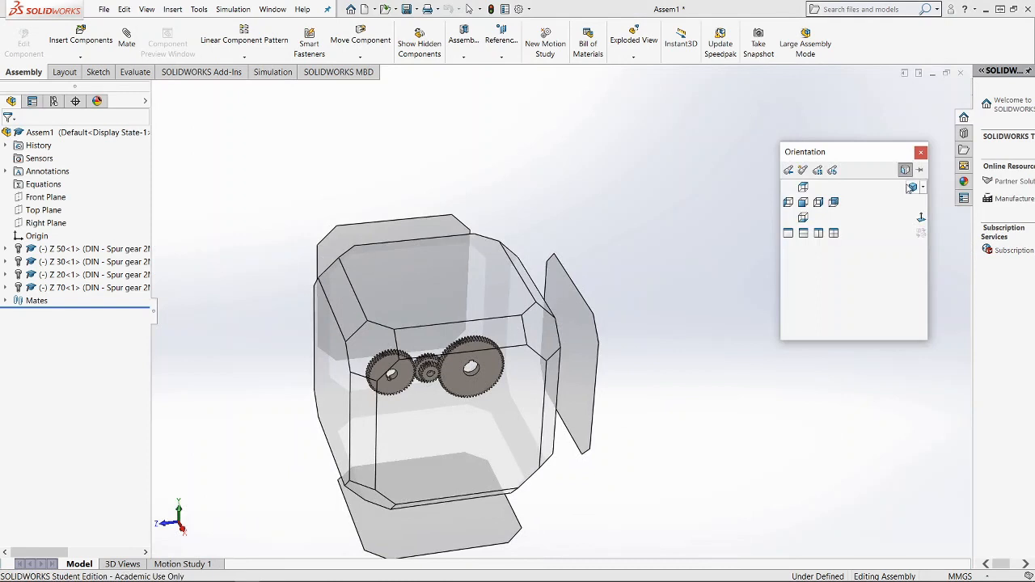
{"action": "left_click", "coordinate": [913, 188]}
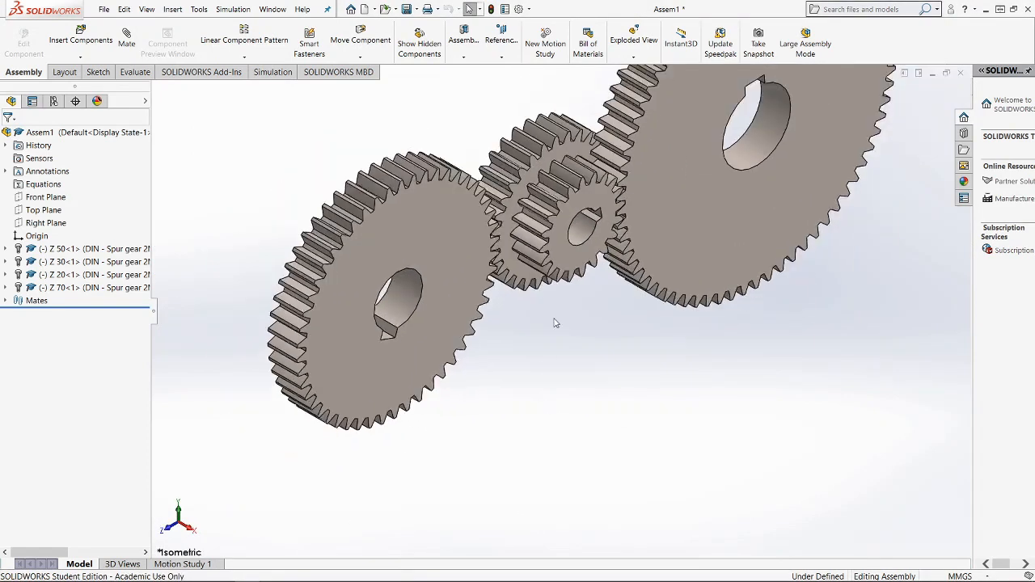
{"action": "scroll", "coordinate": [597, 179], "scroll_direction": "up", "scroll_amount": 3}
{"action": "scroll", "coordinate": [589, 164], "scroll_direction": "down", "scroll_amount": 2}
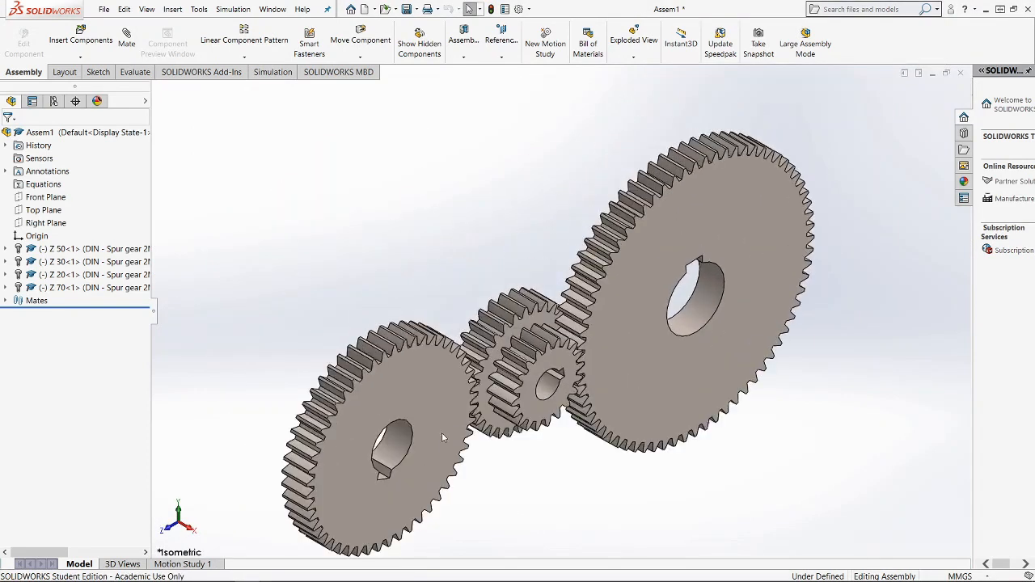
{"action": "left_click", "coordinate": [384, 353]}
{"action": "left_click_drag", "start_coordinate": [384, 356], "coordinate": [547, 492]}
{"action": "key", "text": "Escape"}
Restore the isometric view and save the assembly as Assem1 in the gearbox folder.
{"action": "key", "text": "space"}
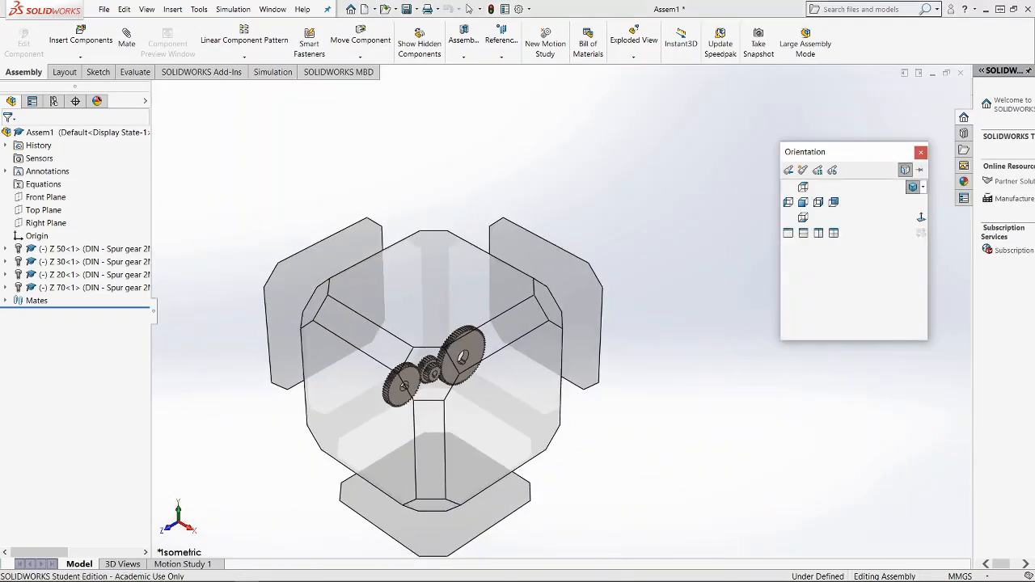
{"action": "left_click", "coordinate": [914, 187]}
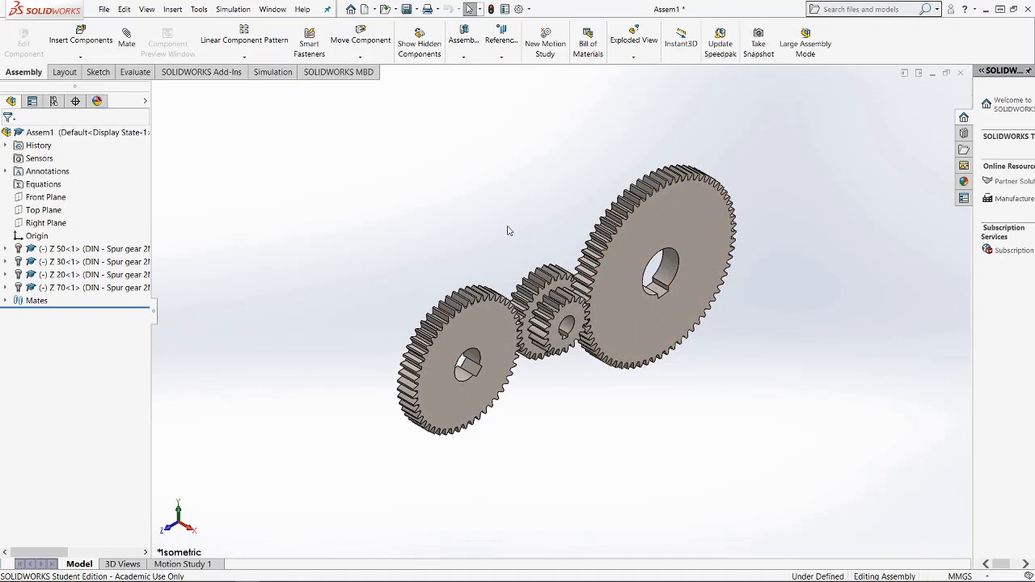
{"action": "scroll", "coordinate": [474, 236], "scroll_direction": "down", "scroll_amount": 1}
{"action": "scroll", "coordinate": [590, 414], "scroll_direction": "down", "scroll_amount": 1}
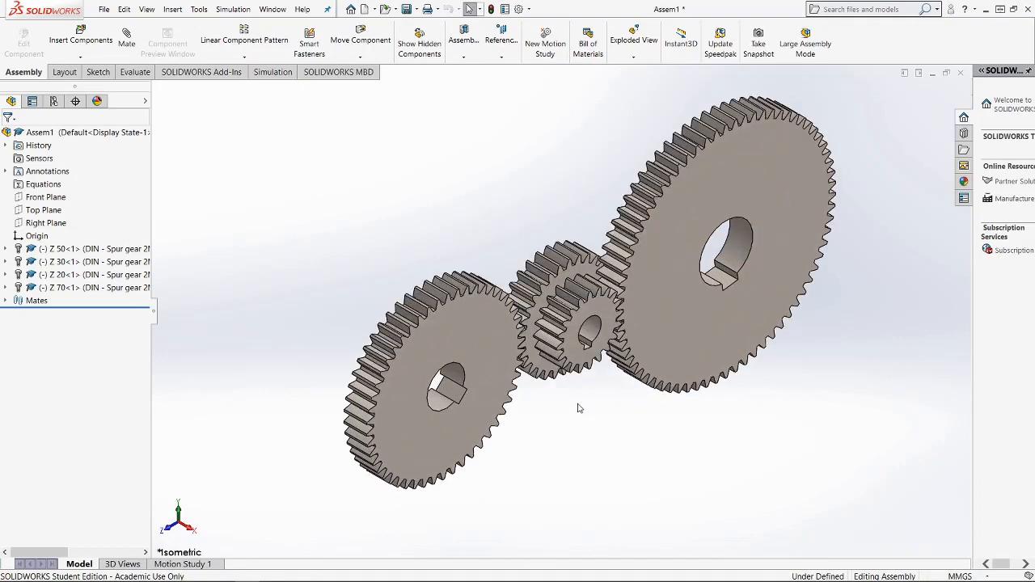
{"action": "scroll", "coordinate": [569, 400], "scroll_direction": "down", "scroll_amount": 1}
{"action": "scroll", "coordinate": [568, 257], "scroll_direction": "up", "scroll_amount": 1}
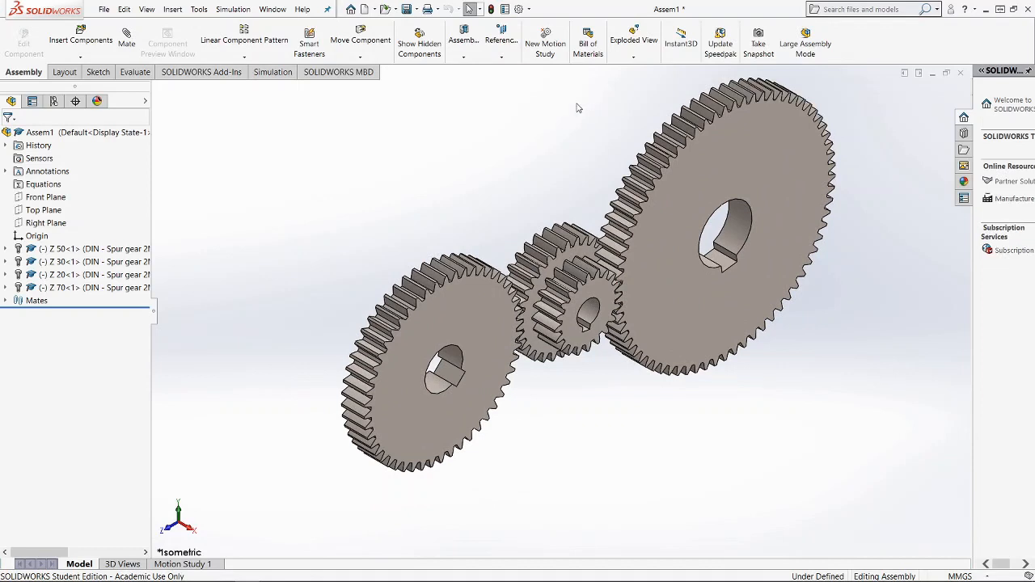
{"action": "left_click", "coordinate": [405, 11]}
{"action": "left_click", "coordinate": [462, 254]}
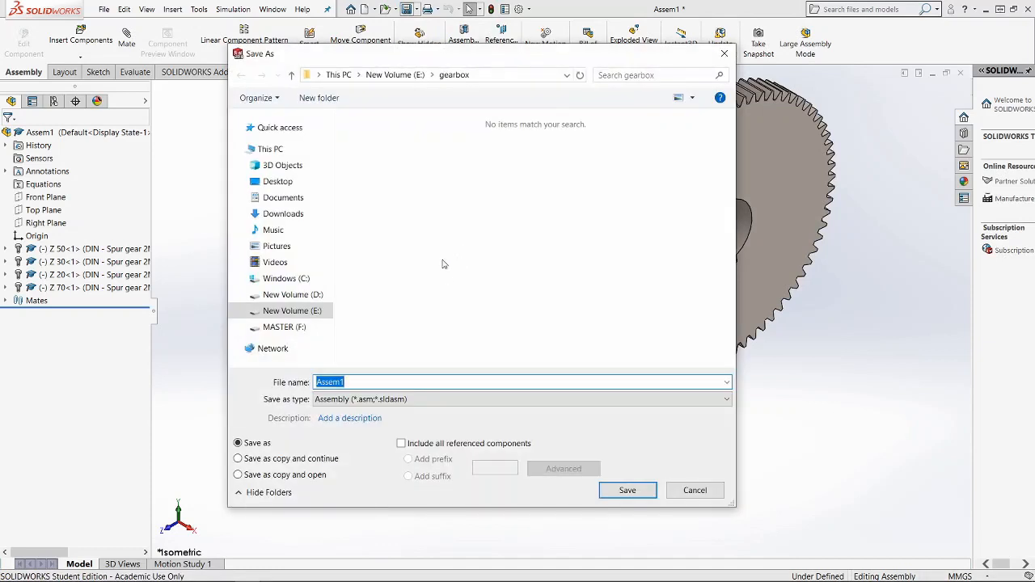
{"action": "left_click", "coordinate": [617, 497]}
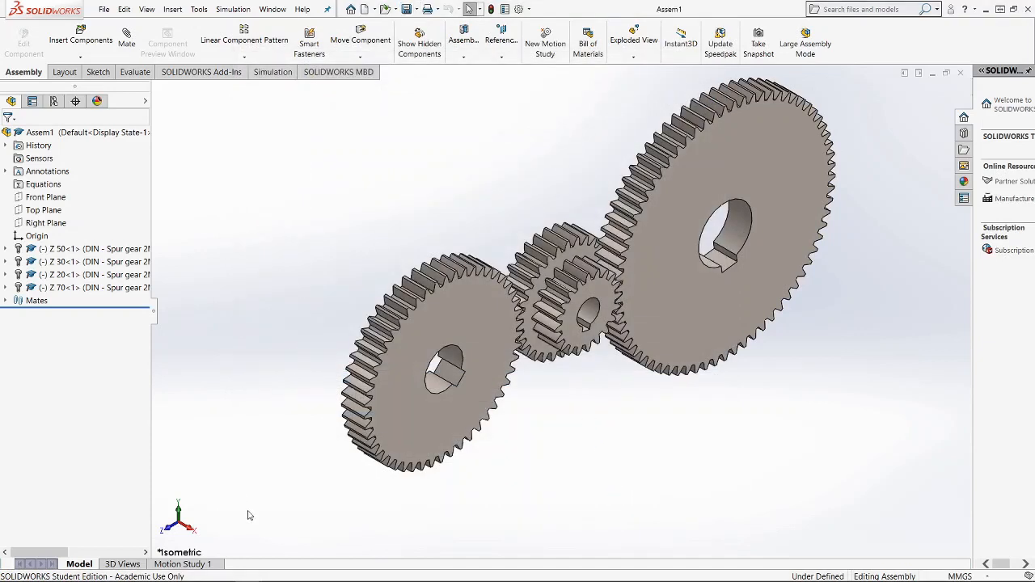
Open Motion Study 1 and start a rotary motor on the bore face of the Z 50 gear.
{"action": "left_click", "coordinate": [184, 565]}
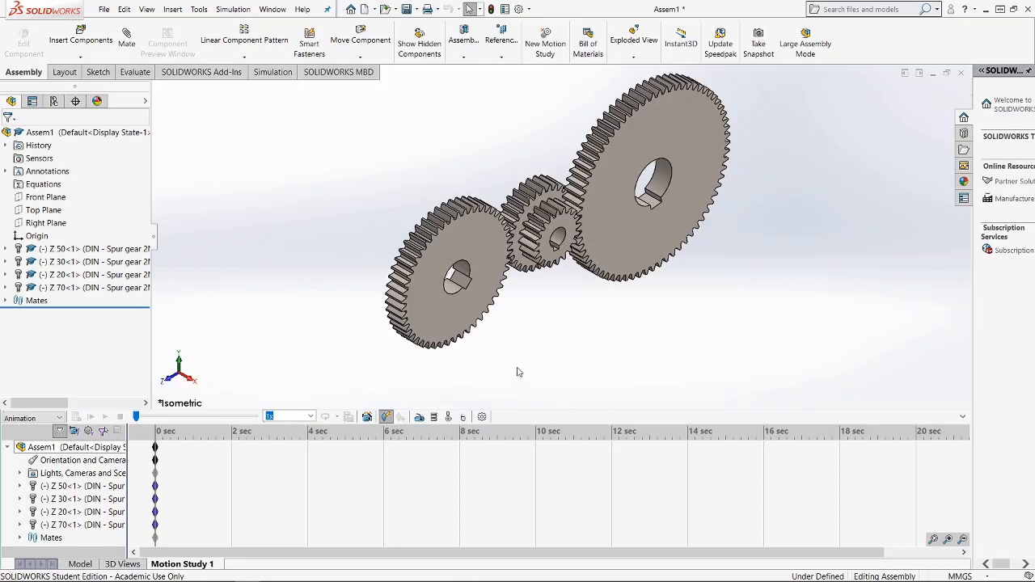
{"action": "left_click", "coordinate": [420, 418]}
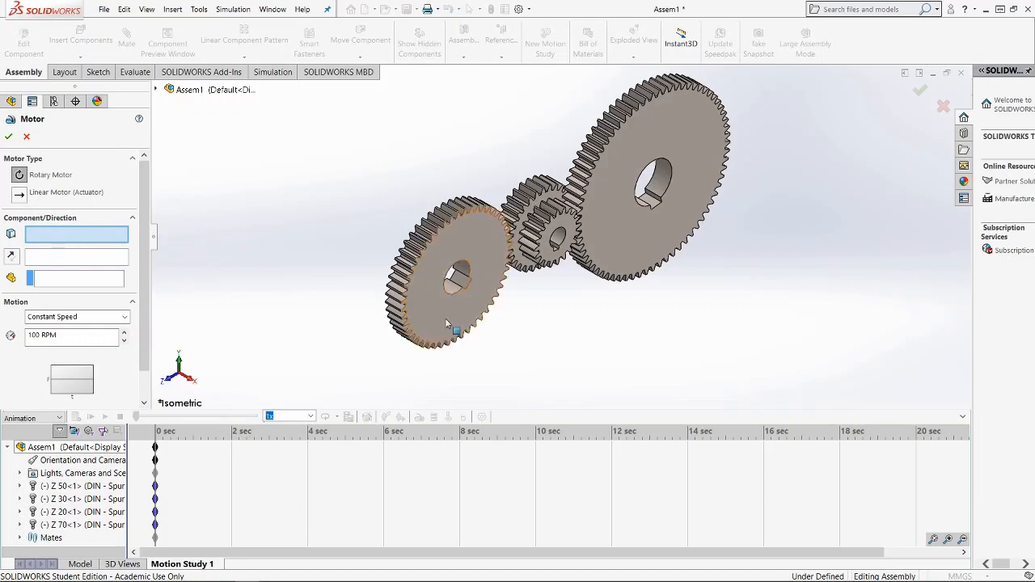
{"action": "scroll", "coordinate": [453, 292], "scroll_direction": "down", "scroll_amount": 5}
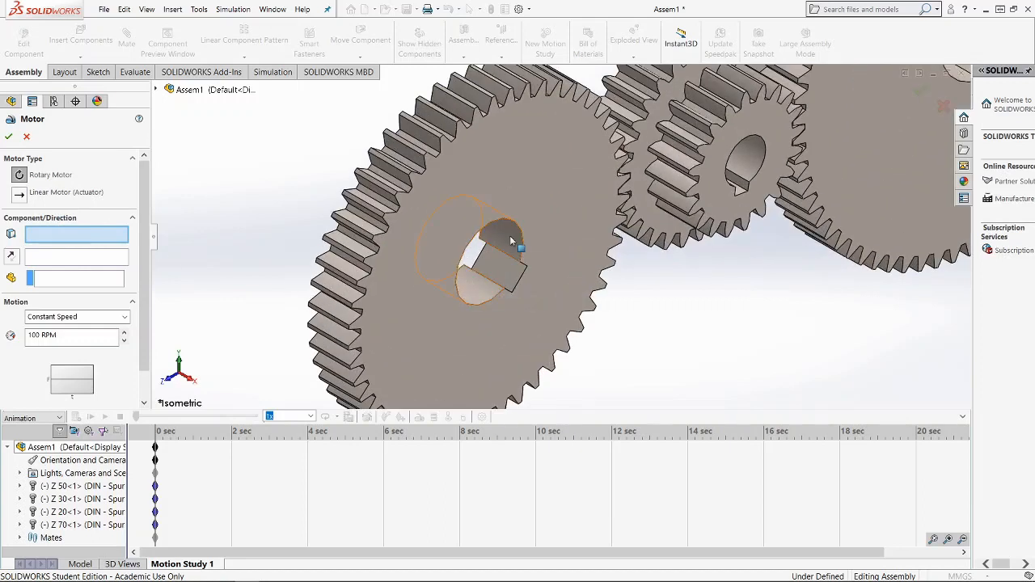
{"action": "left_click", "coordinate": [512, 240]}
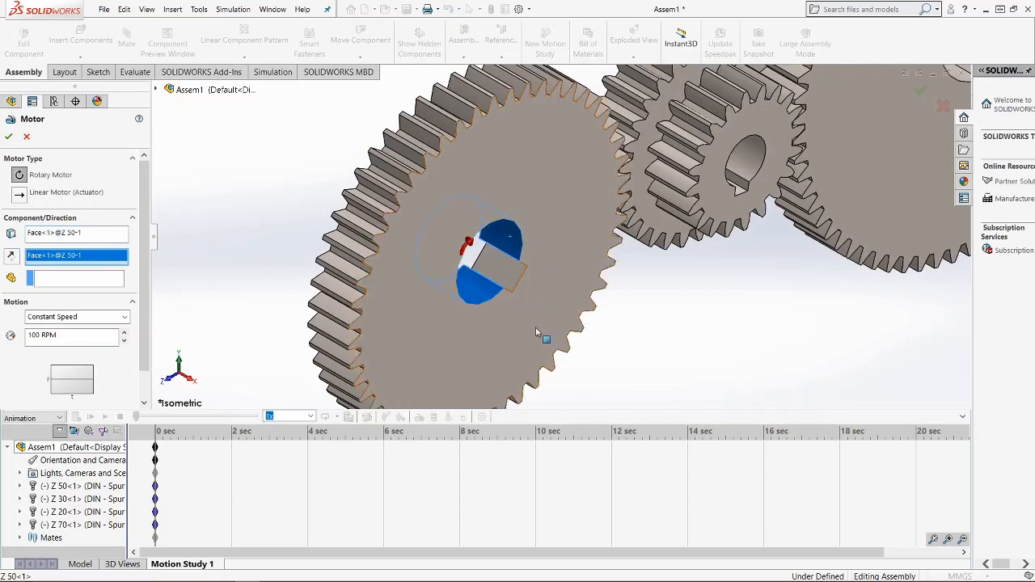
{"action": "scroll", "coordinate": [538, 334], "scroll_direction": "up", "scroll_amount": 4}
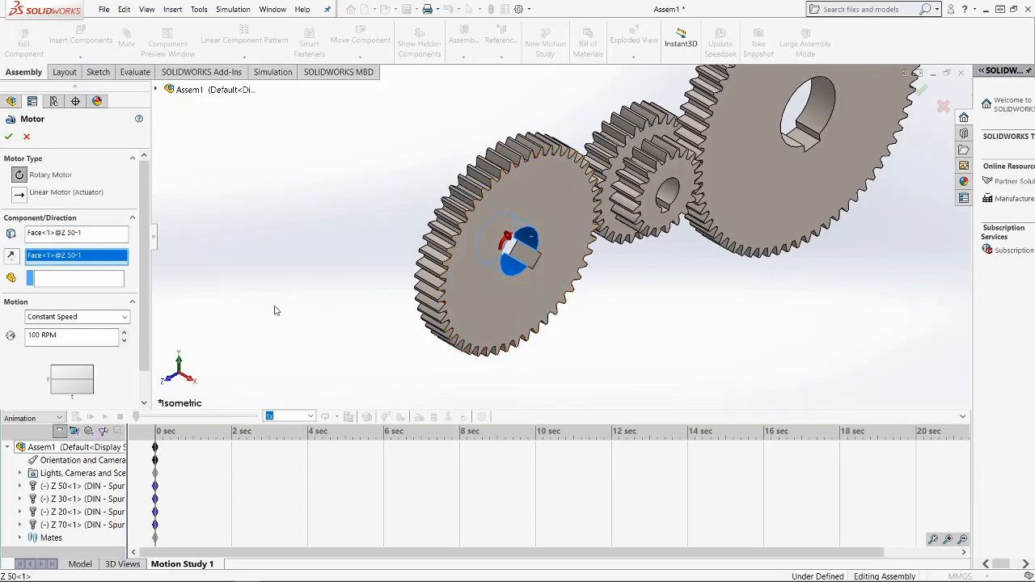
Set the rotary motor to a constant speed of 5 RPM and apply it in its original direction.
{"action": "left_click", "coordinate": [38, 335]}
{"action": "key", "text": "BackSpace"}
{"action": "key", "text": "Delete"}
{"action": "key", "text": "Delete"}
{"action": "type", "text": "5"}
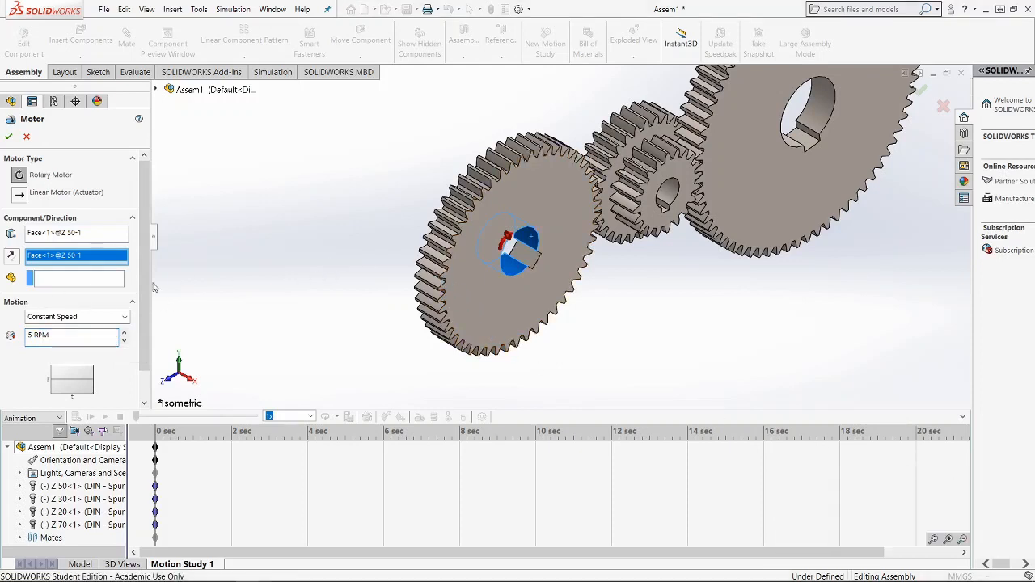
{"action": "left_click", "coordinate": [11, 257]}
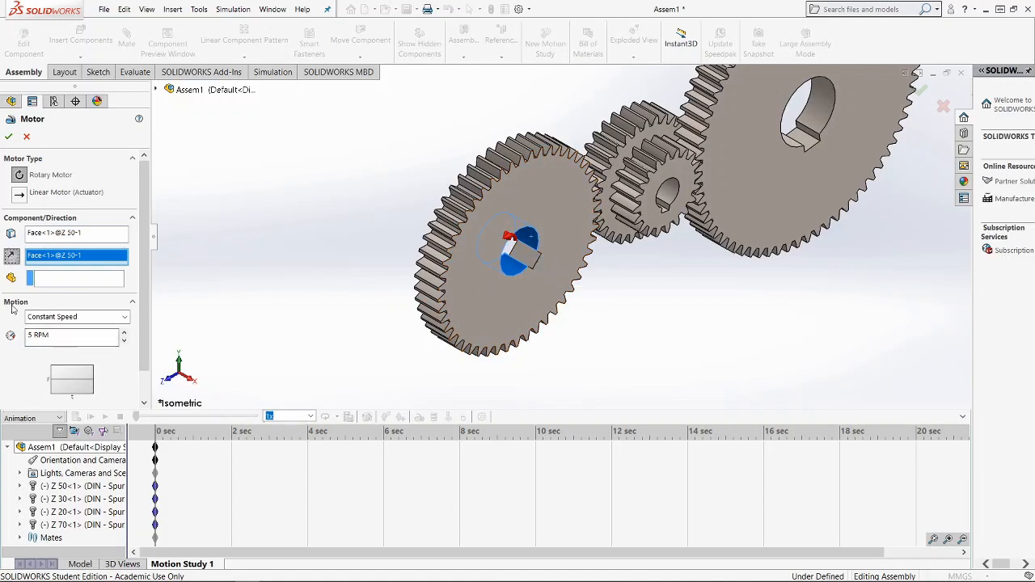
{"action": "left_click", "coordinate": [12, 259]}
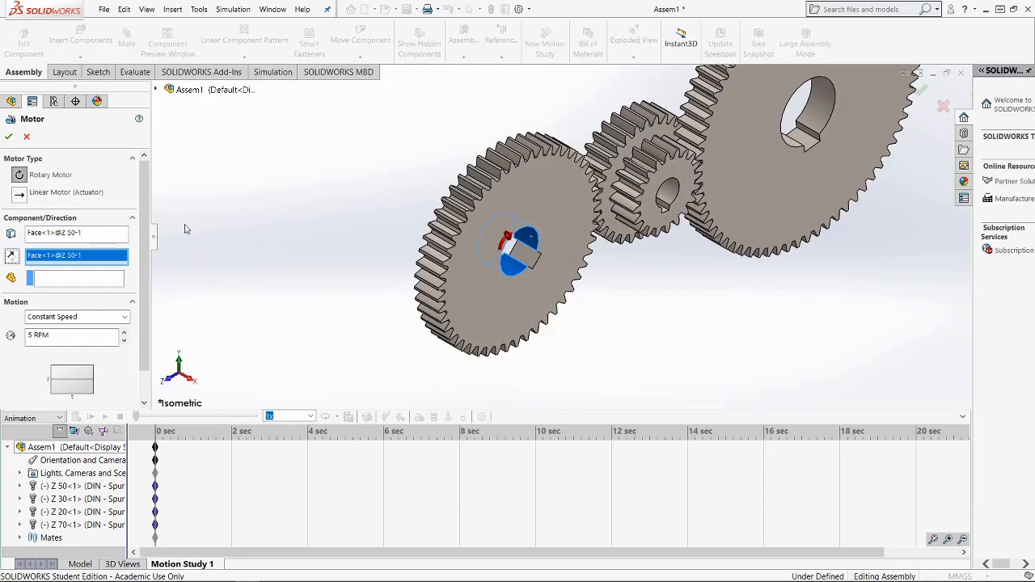
{"action": "left_click", "coordinate": [9, 139]}
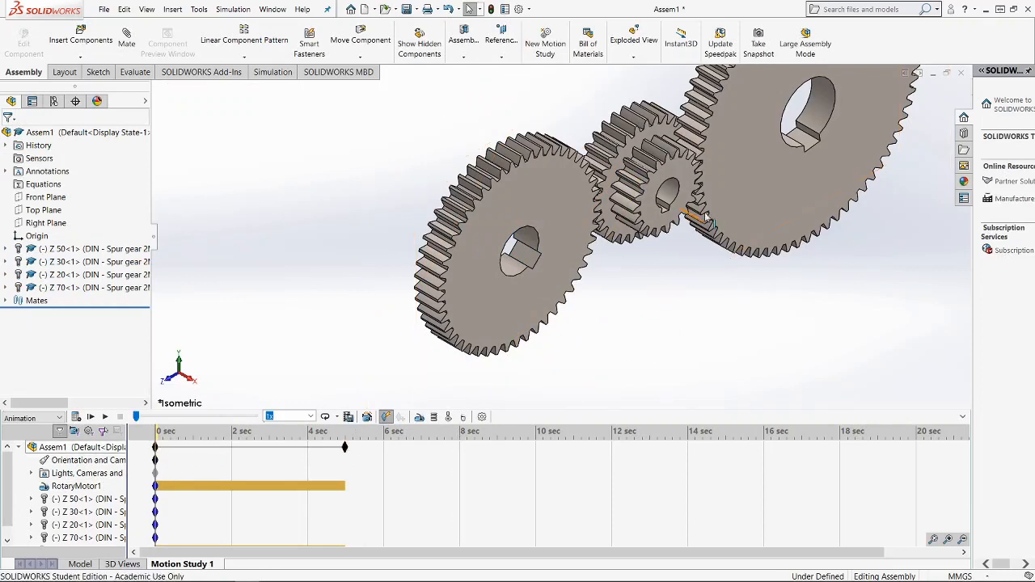
Extend the end time of the motion study to 6 seconds.
{"action": "key", "text": "f"}
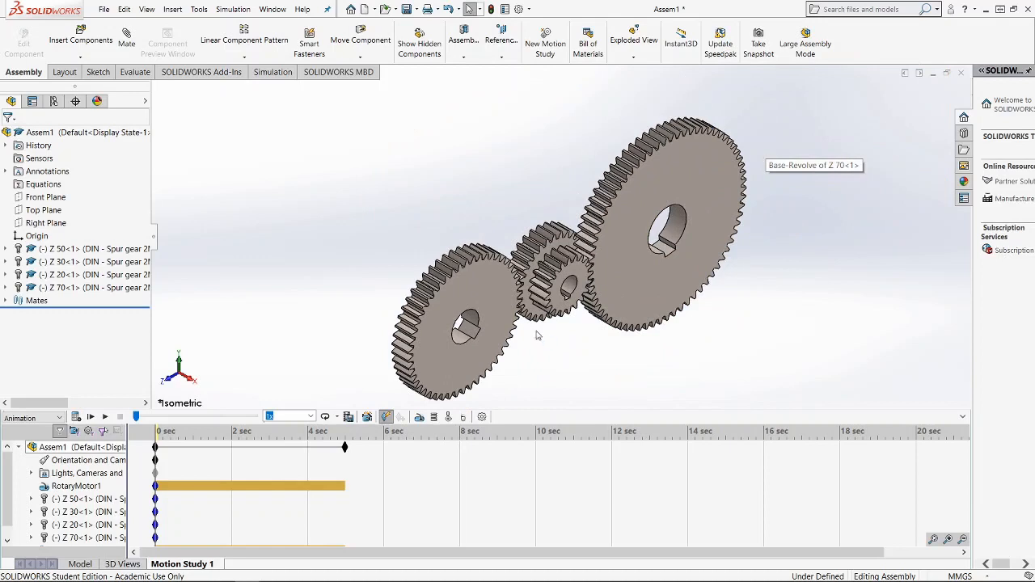
{"action": "scroll", "coordinate": [538, 338], "scroll_direction": "up", "scroll_amount": 1}
{"action": "scroll", "coordinate": [540, 332], "scroll_direction": "down", "scroll_amount": 1}
{"action": "scroll", "coordinate": [547, 305], "scroll_direction": "up", "scroll_amount": 1}
{"action": "scroll", "coordinate": [548, 301], "scroll_direction": "down", "scroll_amount": 1}
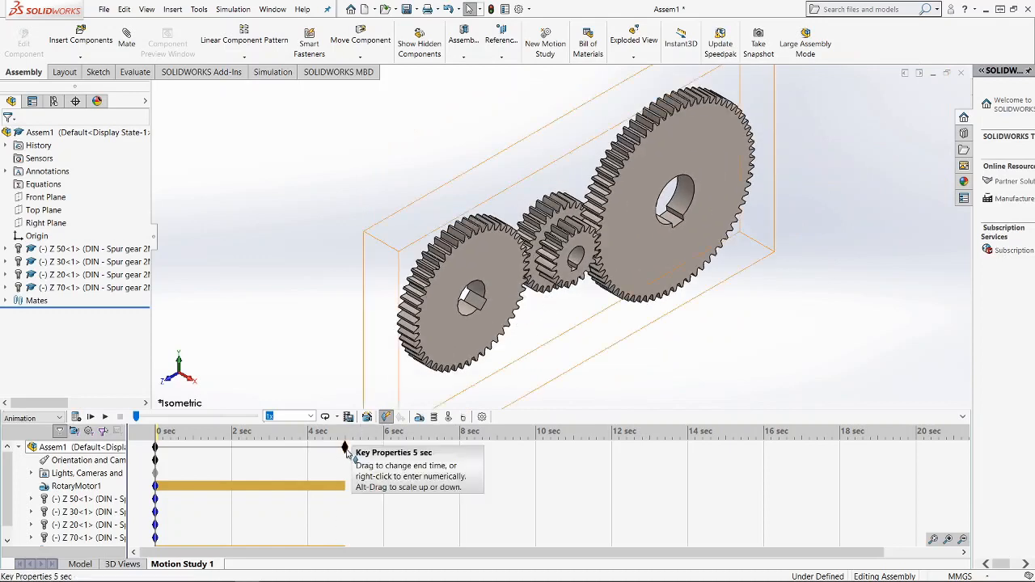
{"action": "left_click", "coordinate": [344, 447]}
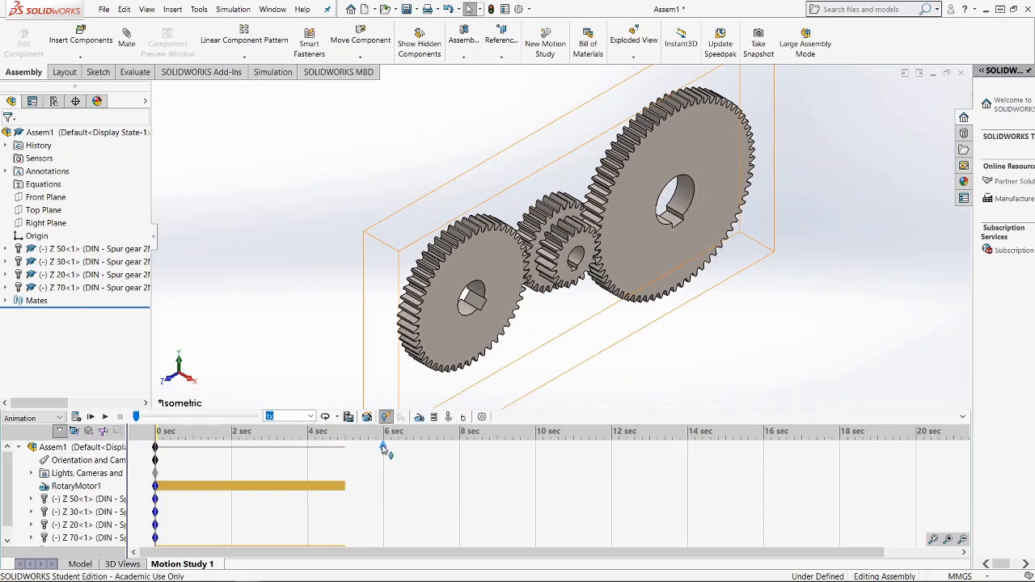
{"action": "left_click_drag", "start_coordinate": [383, 449], "coordinate": [383, 448]}
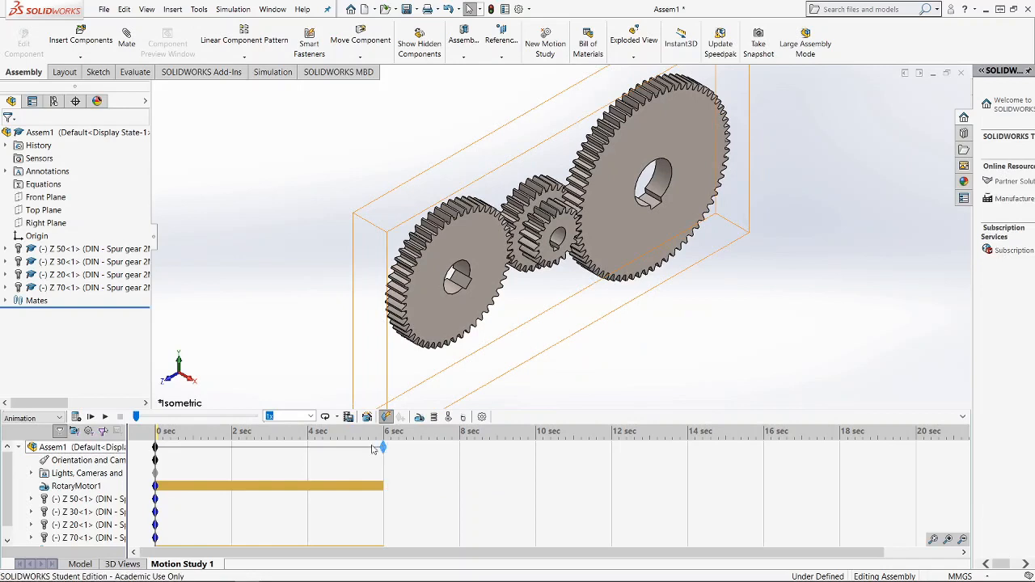
Play the motion study, set its playback to run once without looping and dismiss the antivirus notification.
{"action": "left_click", "coordinate": [106, 417]}
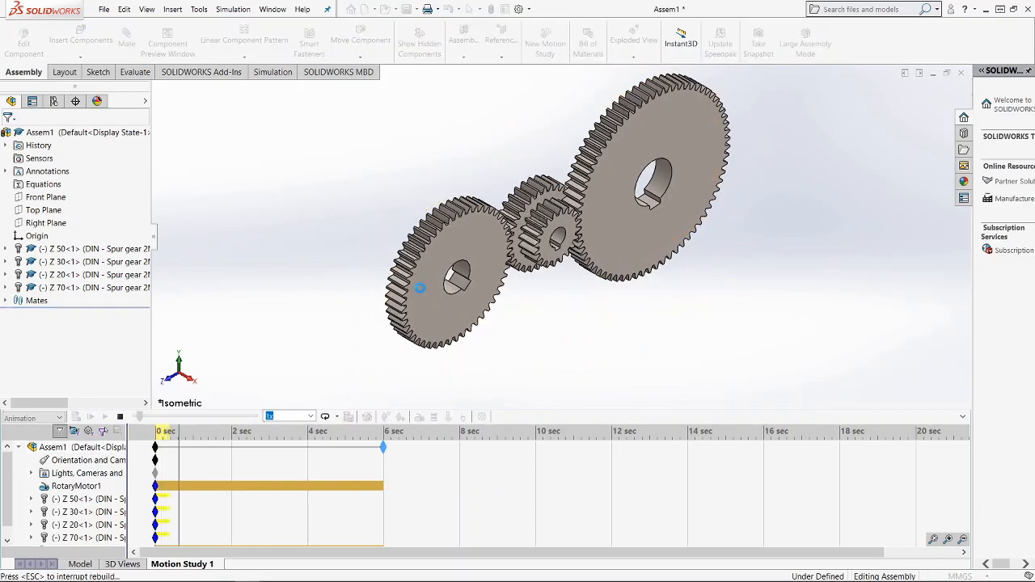
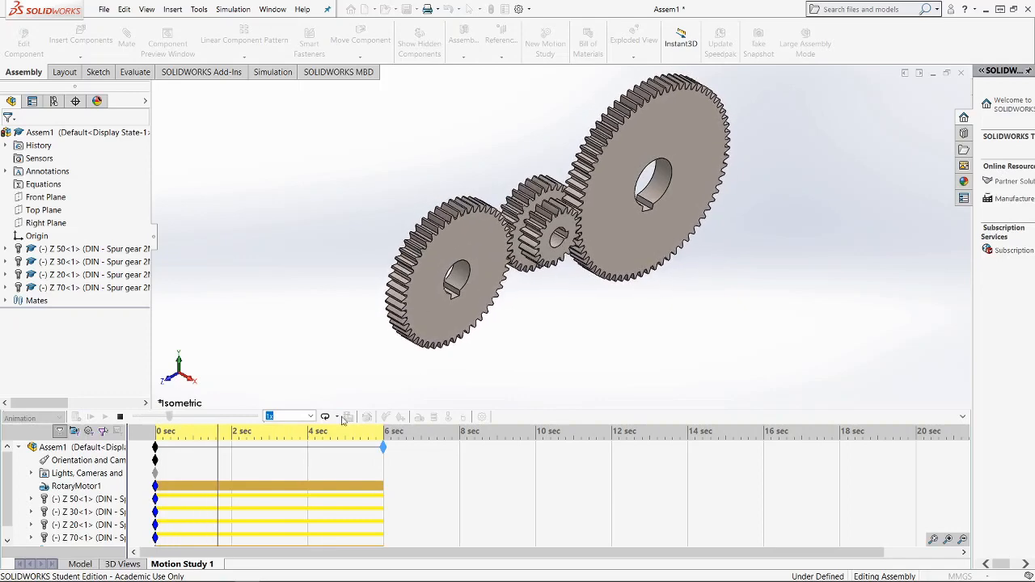
{"action": "left_click", "coordinate": [326, 417]}
{"action": "left_click", "coordinate": [384, 431]}
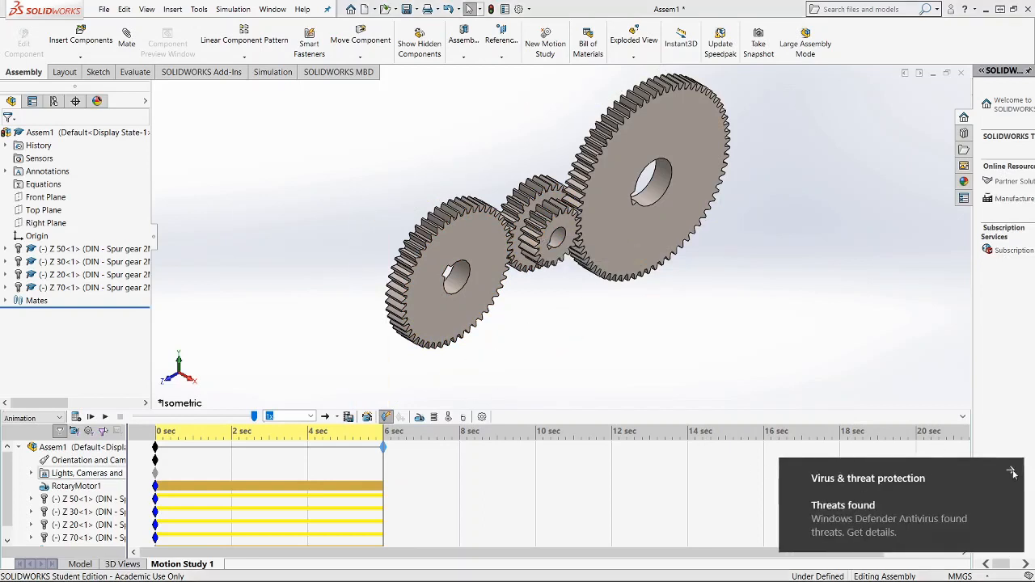
{"action": "left_click", "coordinate": [1013, 469]}
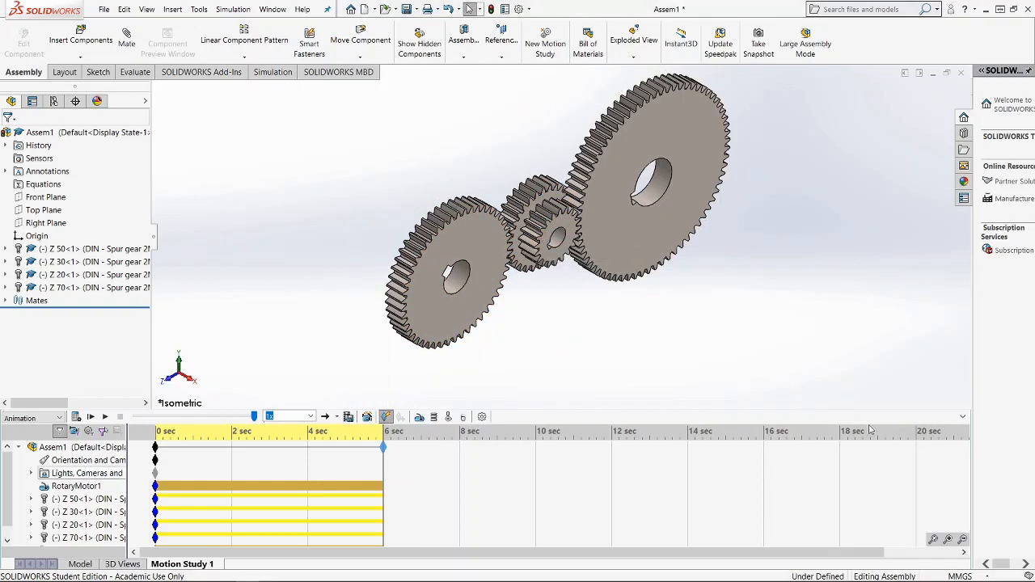
Set the motion study's animation rate to 30 frames per second and apply the properties.
{"action": "left_click", "coordinate": [482, 417]}
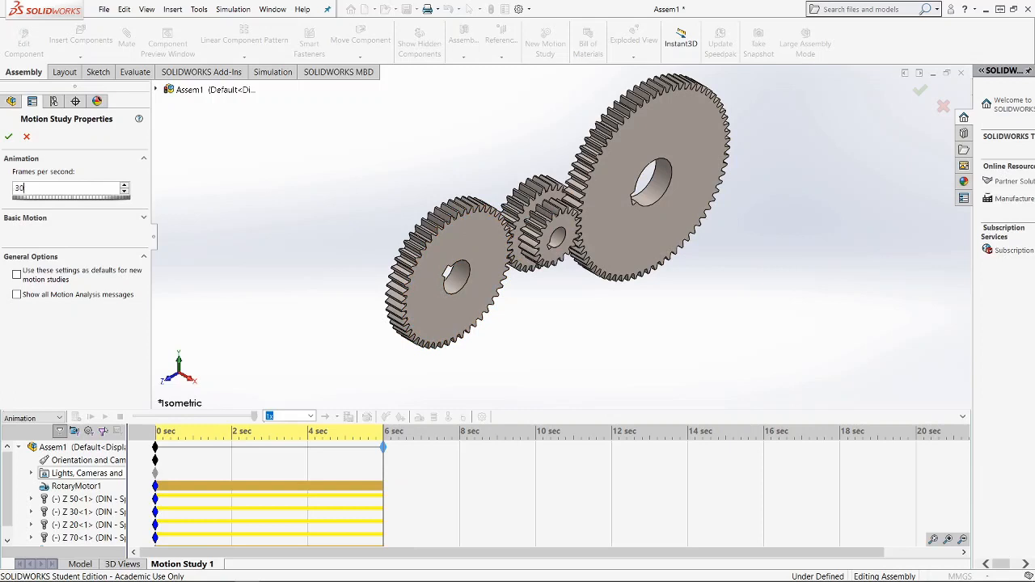
{"action": "mouse_move", "coordinate": [44, 202]}
{"action": "left_mouse_down"}
{"action": "mouse_move", "coordinate": [107, 198]}
{"action": "mouse_move", "coordinate": [43, 196]}
{"action": "left_mouse_up"}
{"action": "left_click", "coordinate": [42, 185]}
{"action": "left_click", "coordinate": [8, 138]}
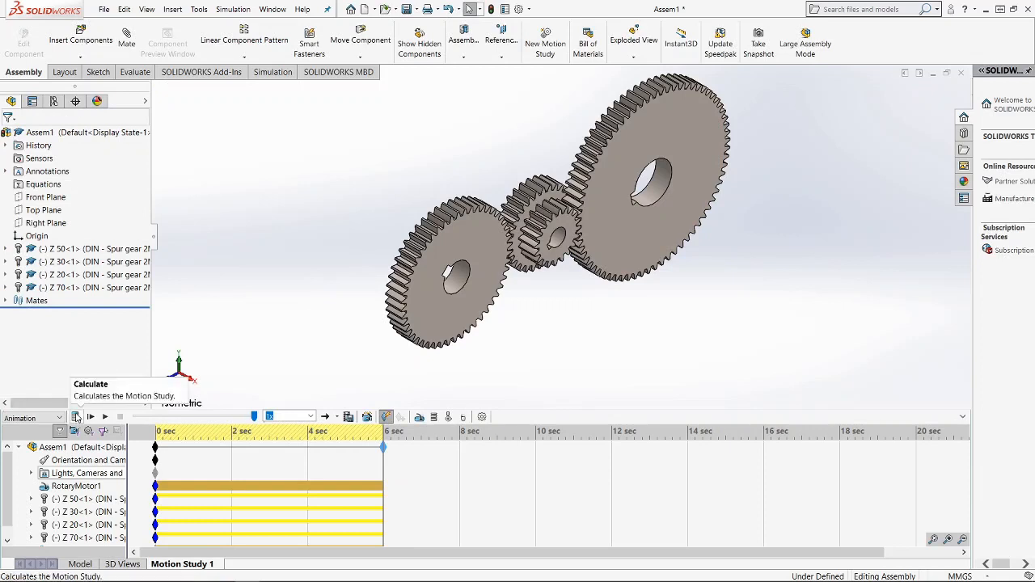
Recalculate and play the motion study, returning the playback to 0 seconds.
{"action": "left_click", "coordinate": [76, 417]}
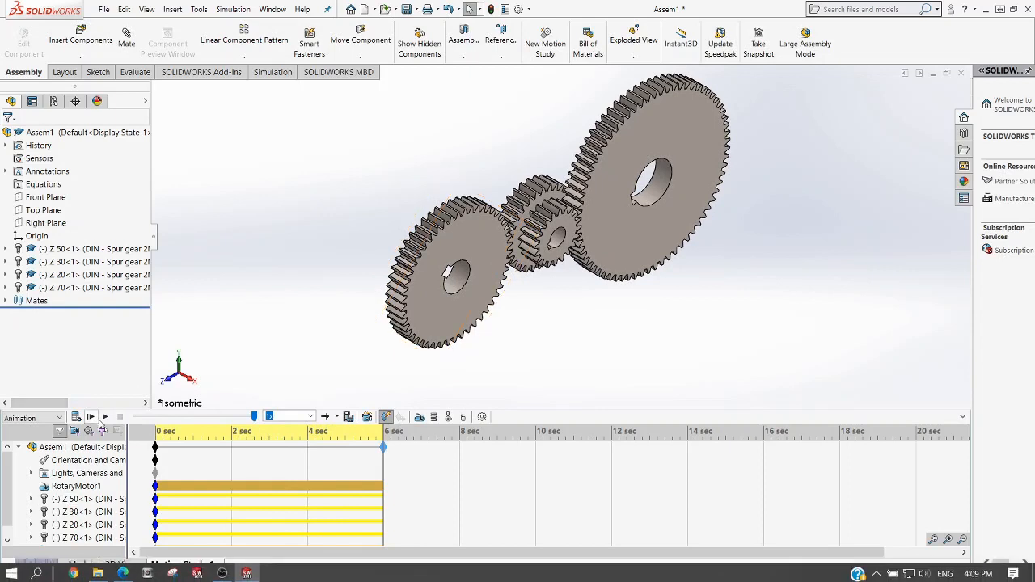
{"action": "left_click", "coordinate": [104, 417]}
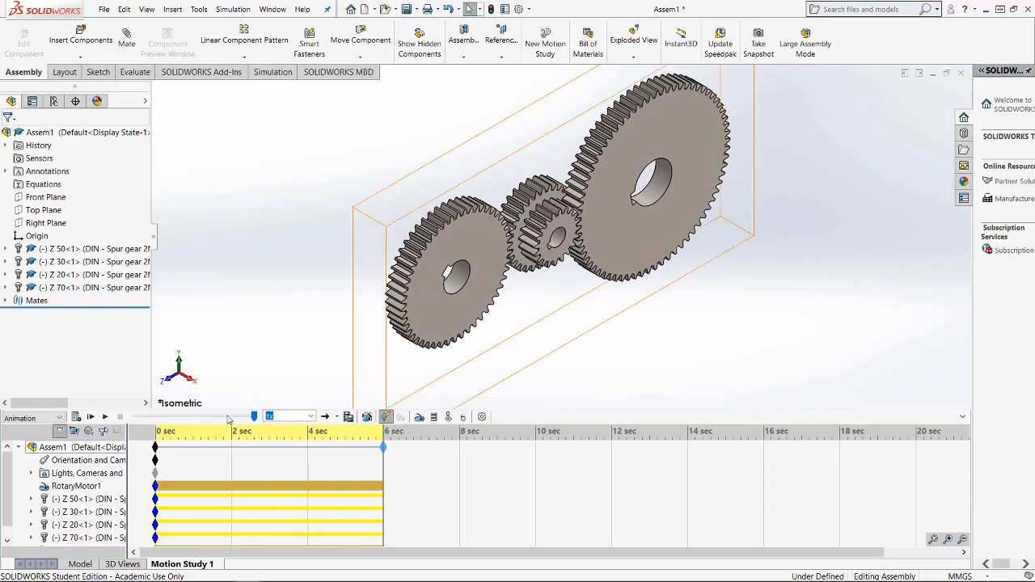
{"action": "left_click_drag", "start_coordinate": [254, 417], "coordinate": [127, 423]}
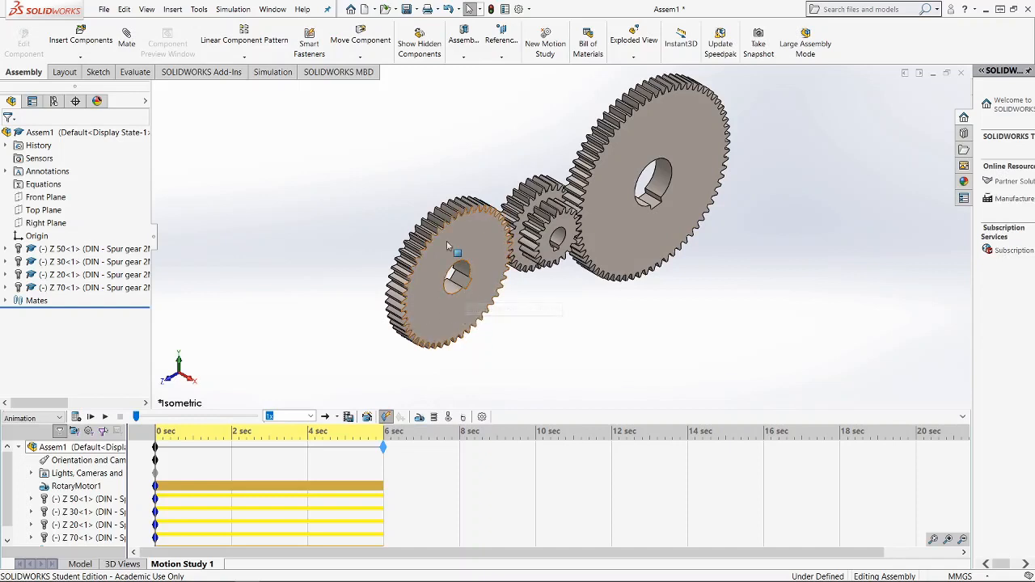
Extend the end time of the motion study to 10 seconds, then recalculate and play it.
{"action": "left_click", "coordinate": [385, 447]}
{"action": "left_click_drag", "start_coordinate": [386, 447], "coordinate": [535, 447]}
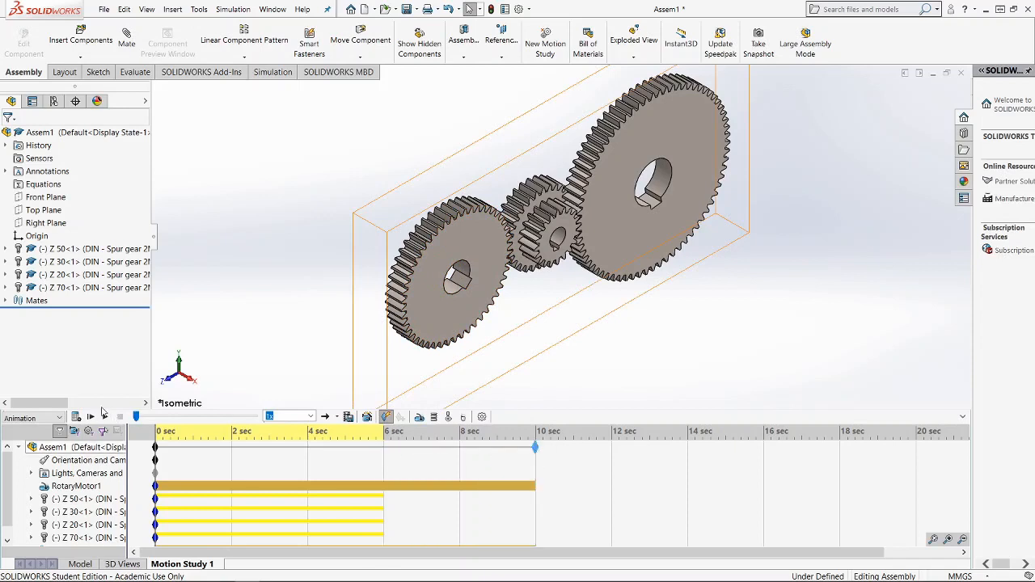
{"action": "left_click", "coordinate": [77, 418]}
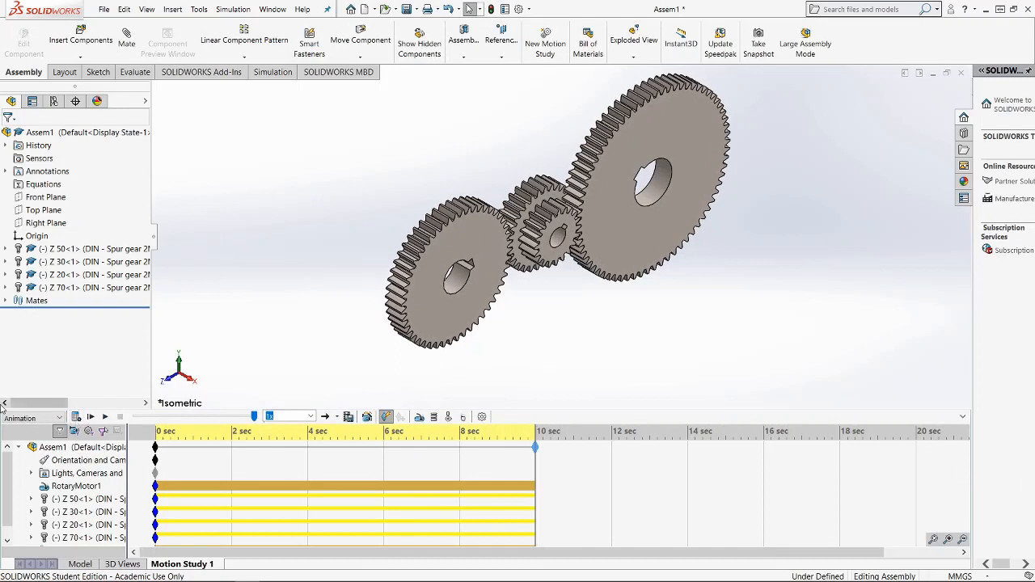
{"action": "left_click", "coordinate": [105, 417]}
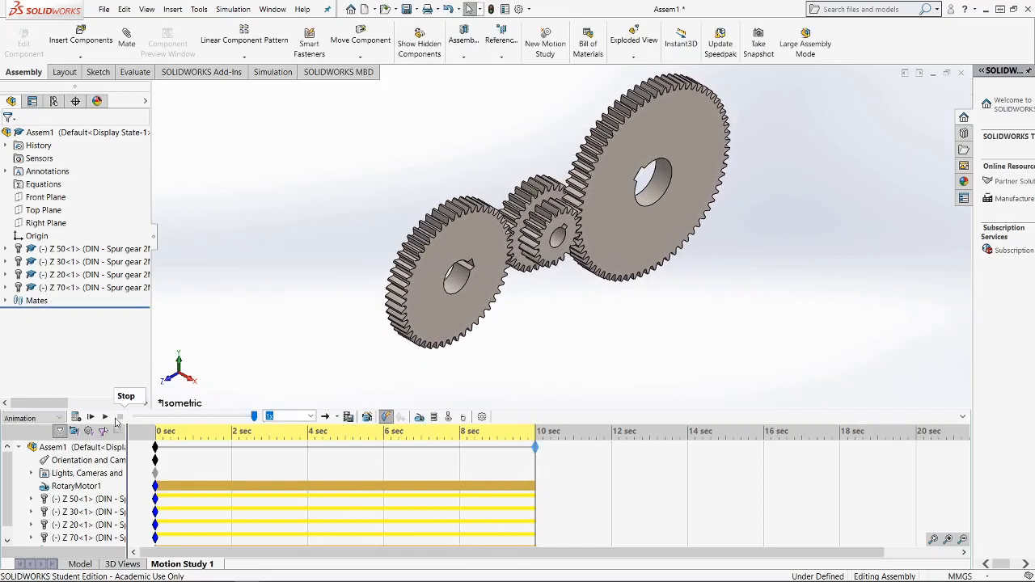
Extend the end time of the motion study to 12 seconds, then recalculate and play it.
{"action": "left_click_drag", "start_coordinate": [536, 450], "coordinate": [613, 453]}
{"action": "left_click", "coordinate": [75, 417]}
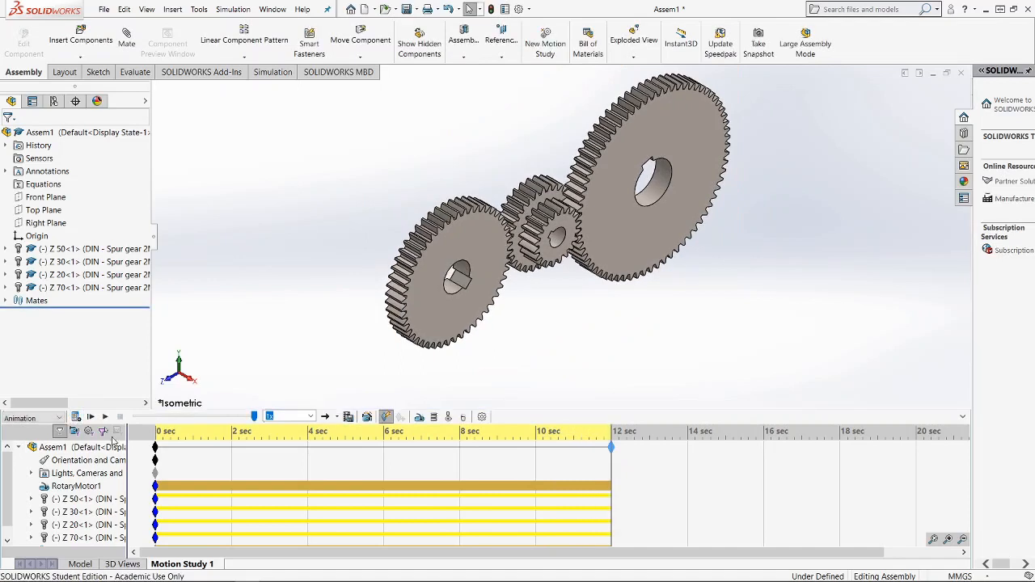
{"action": "left_click", "coordinate": [103, 417]}
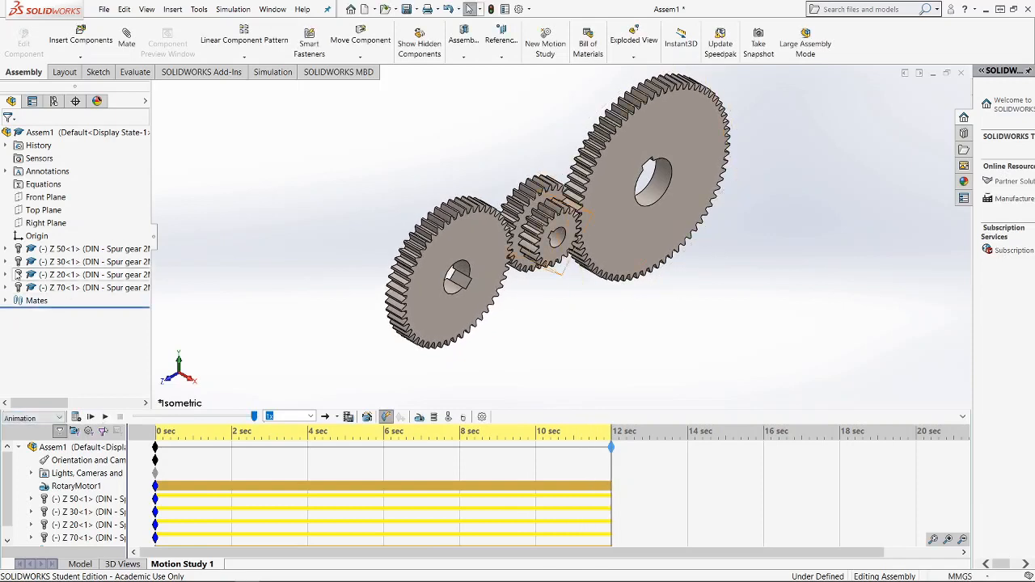
Set the motion study's playback mode to Loop and play the gear animation.
{"action": "left_click", "coordinate": [337, 418]}
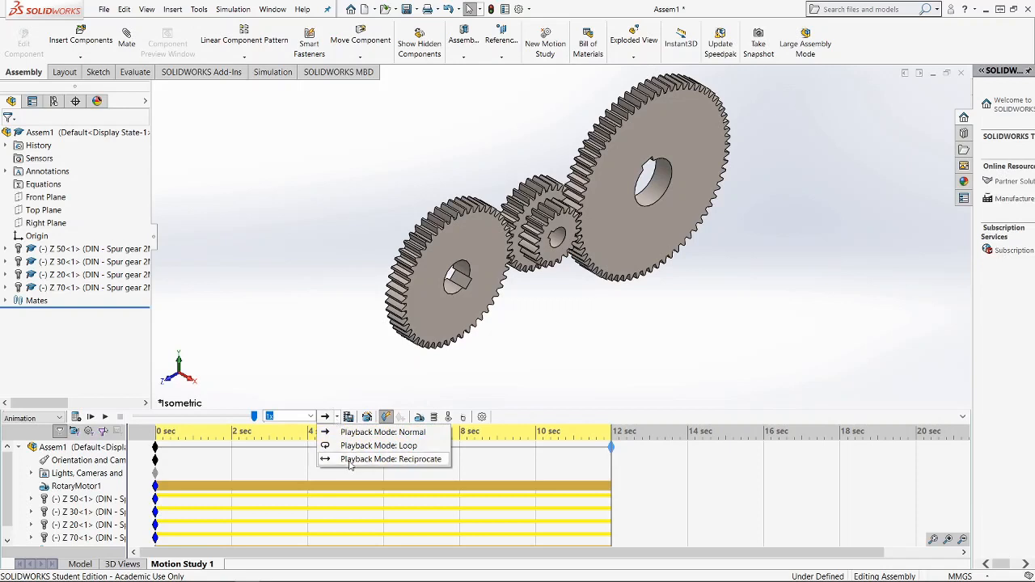
{"action": "left_click", "coordinate": [352, 449]}
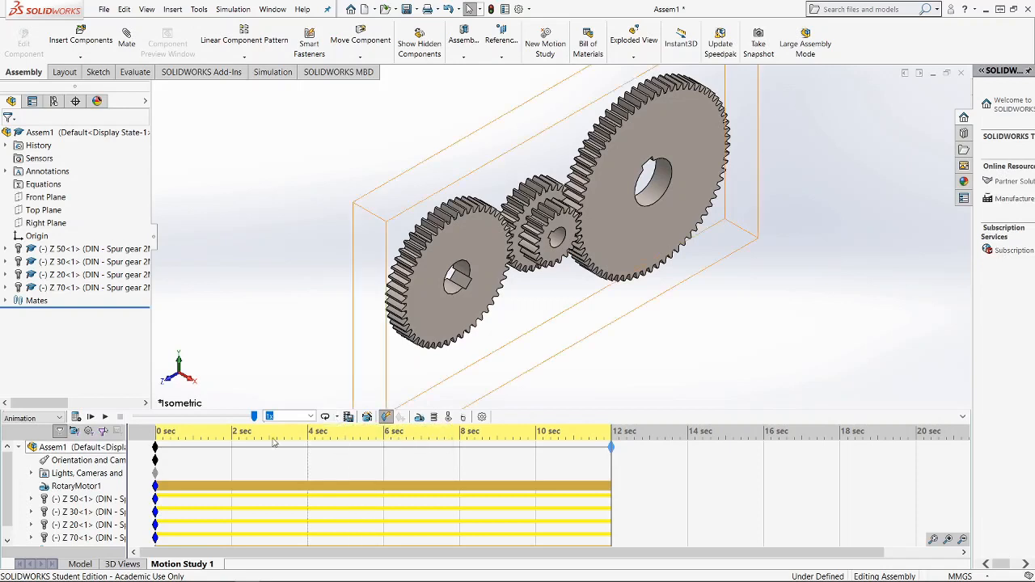
{"action": "left_click", "coordinate": [104, 417]}
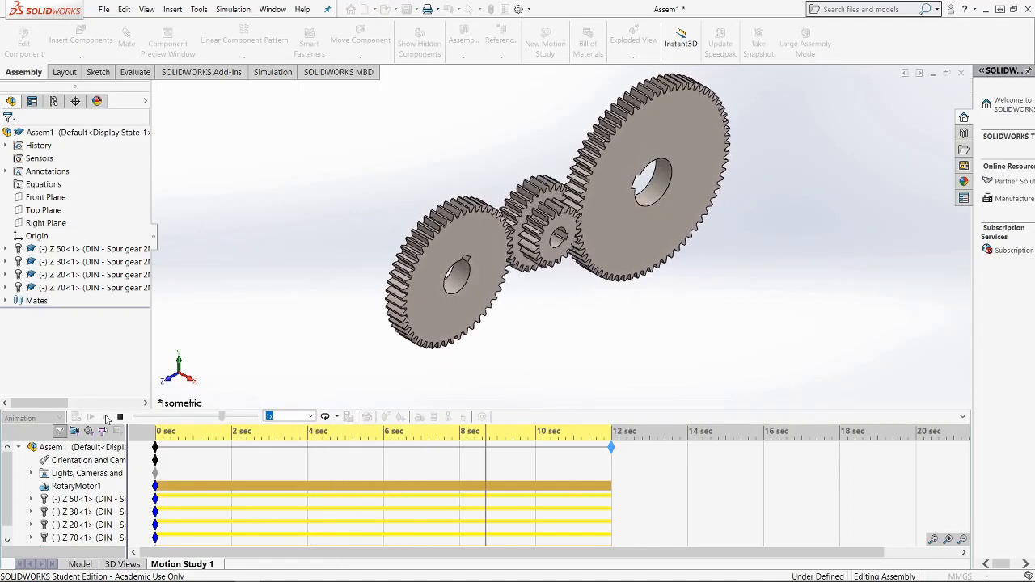
Switch the playback mode to Reciprocate, stop the running animation and return it to 0 seconds.
{"action": "left_click", "coordinate": [337, 417]}
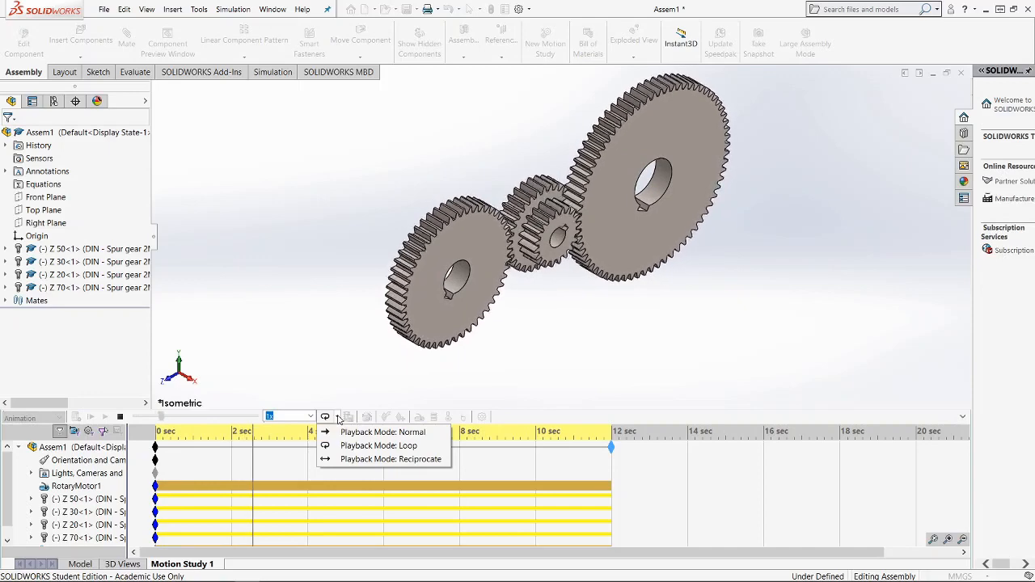
{"action": "left_click", "coordinate": [406, 460]}
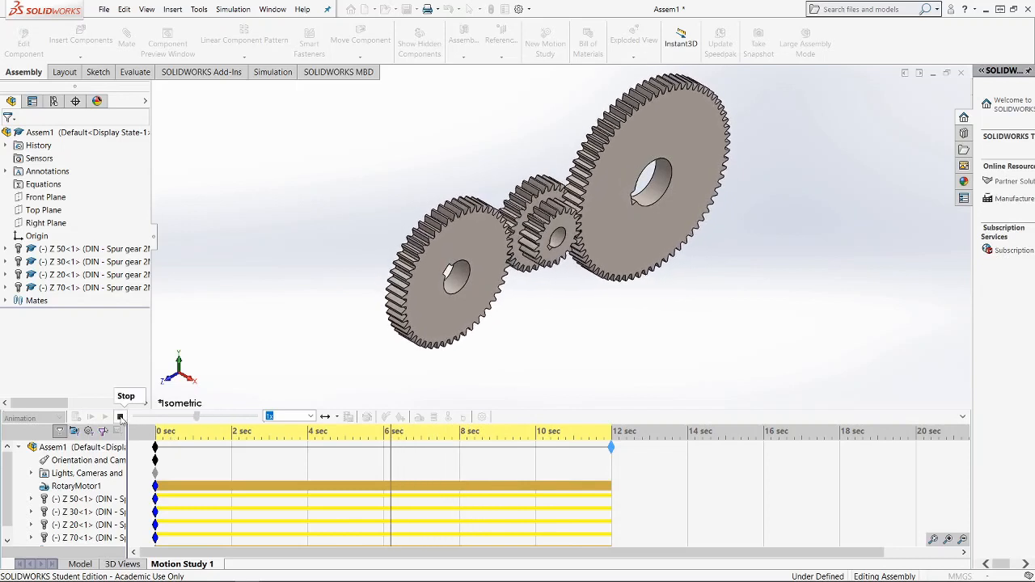
{"action": "left_click", "coordinate": [120, 416]}
{"action": "left_click_drag", "start_coordinate": [194, 416], "coordinate": [136, 416]}
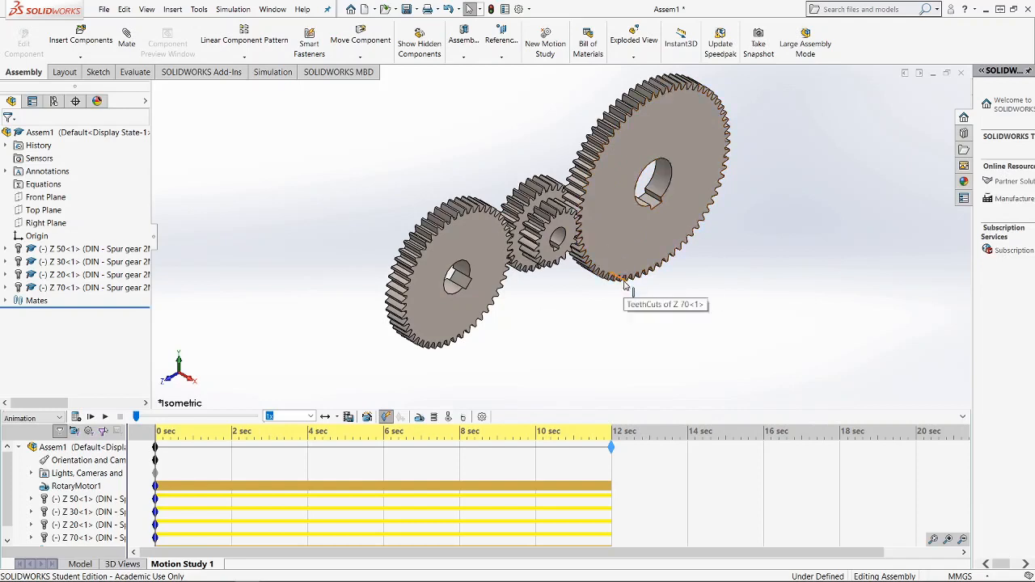
Save the entire animation as AVI file Assem1 in the gearbox folder, with 16:9 aspect ratio, 30 frames per second and the Intel IYUV codec.
{"action": "left_click", "coordinate": [348, 416]}
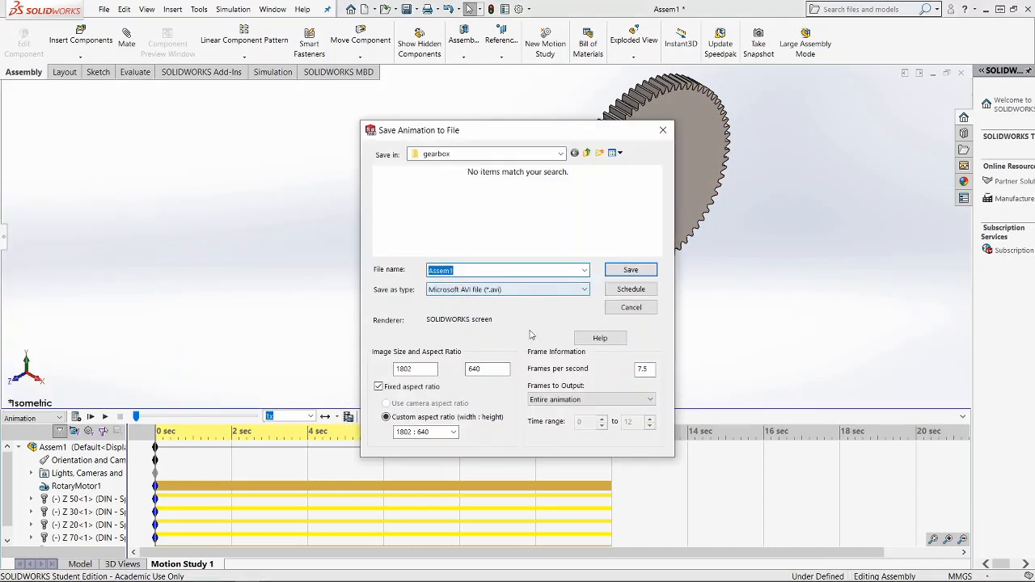
{"action": "left_click", "coordinate": [454, 432]}
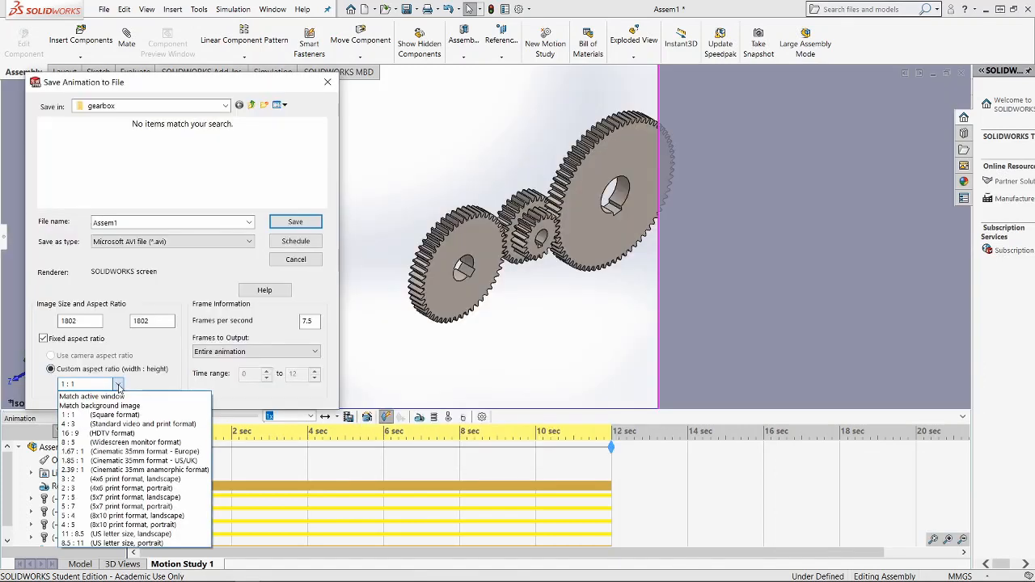
{"action": "left_click", "coordinate": [102, 437]}
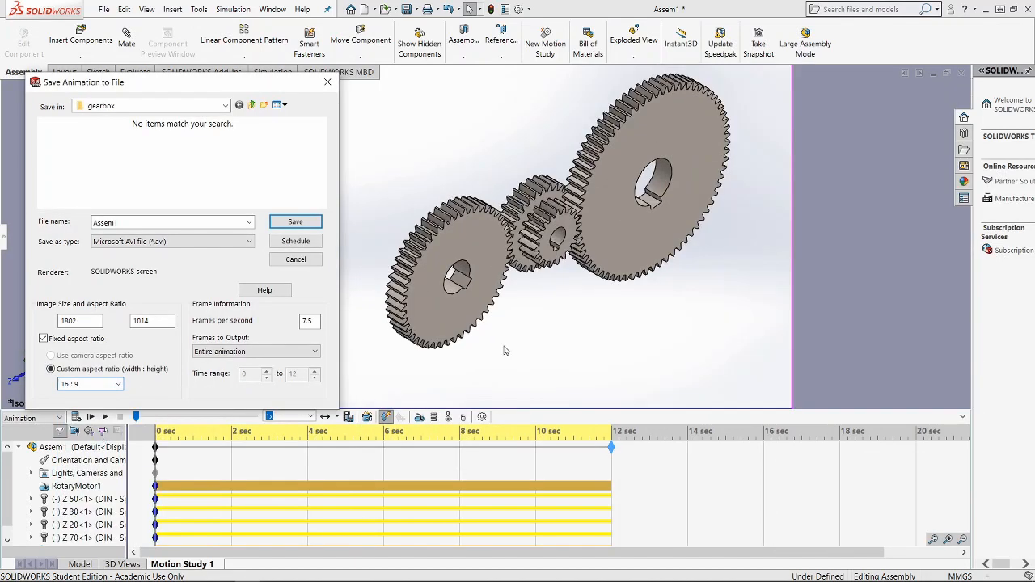
{"action": "left_click_drag", "start_coordinate": [231, 93], "coordinate": [877, 66]}
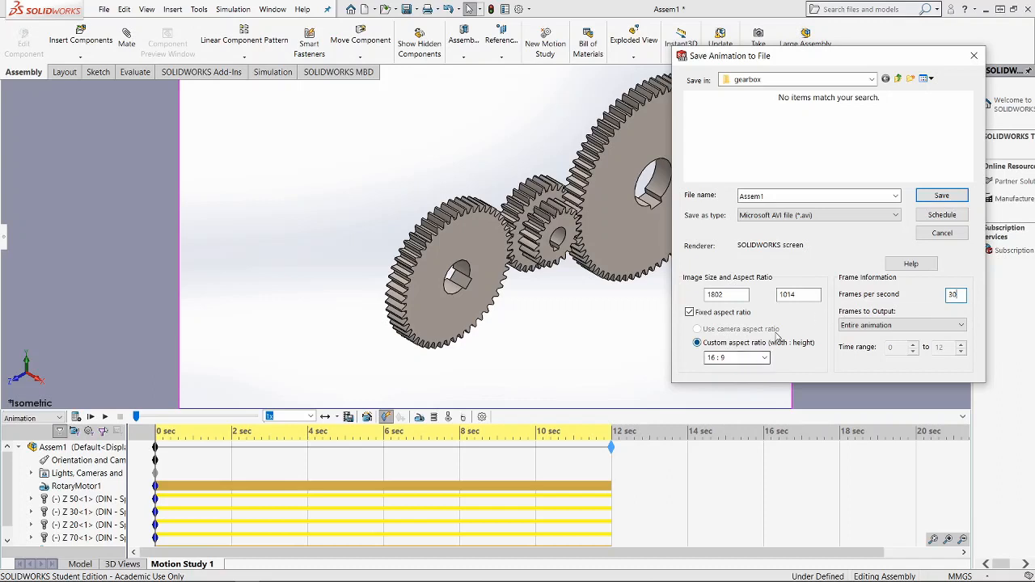
{"action": "left_click", "coordinate": [958, 196]}
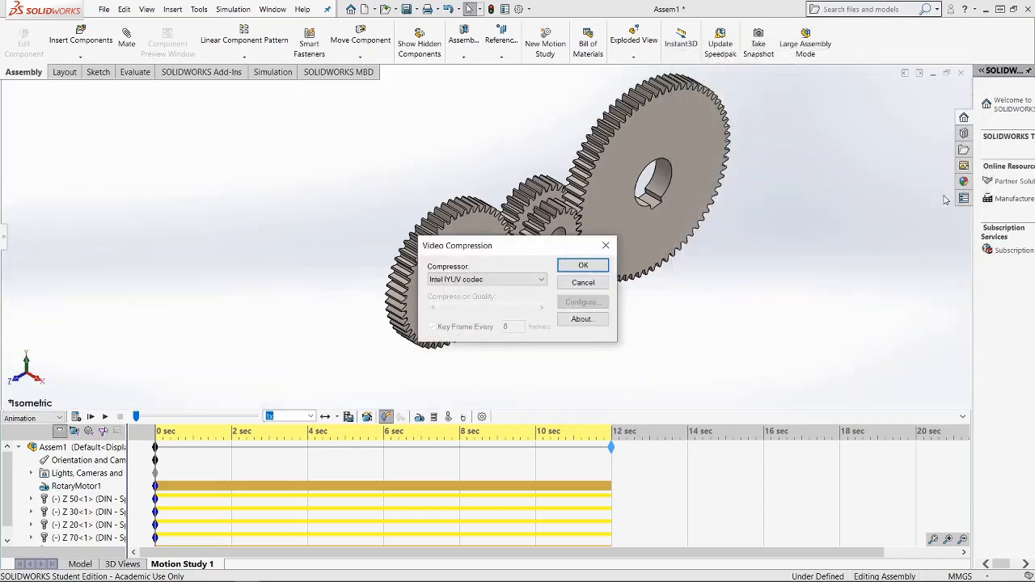
{"action": "left_click", "coordinate": [583, 267]}
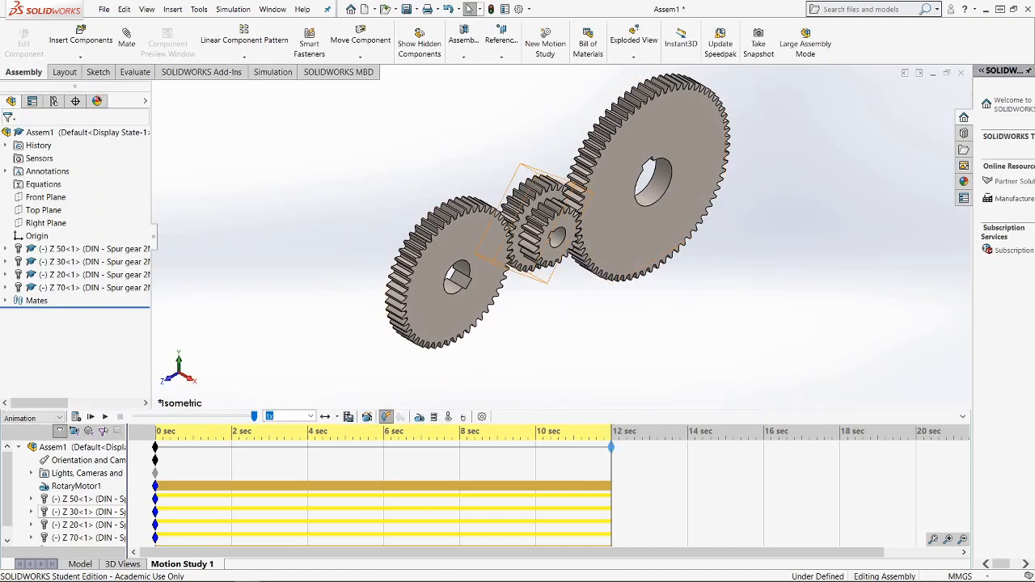
Switch to File Explorer, open the gearbox folder on drive E: and watch the exported Assem1 AVI video, replaying it once.
{"action": "left_click", "coordinate": [98, 572]}
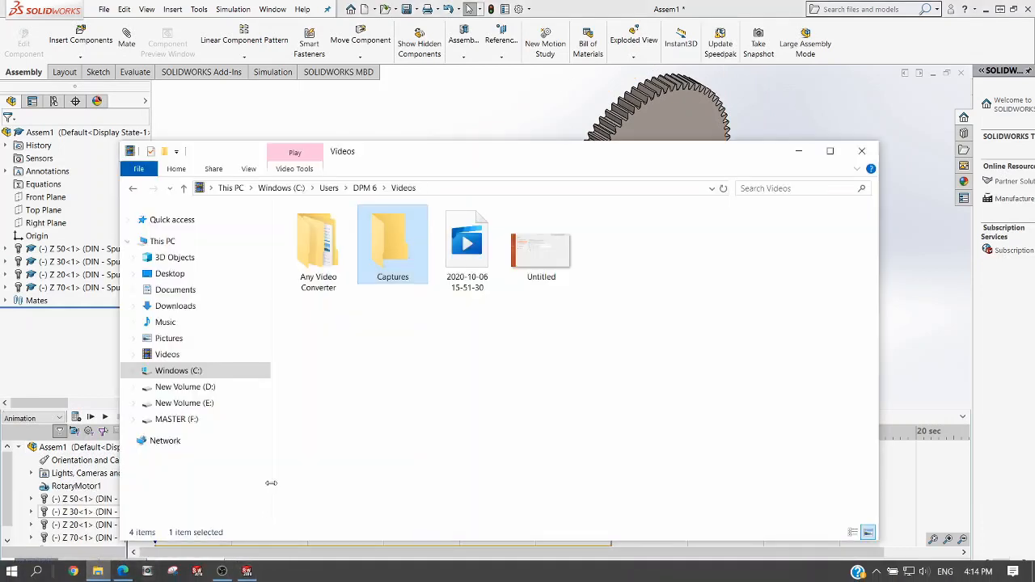
{"action": "left_click", "coordinate": [198, 403]}
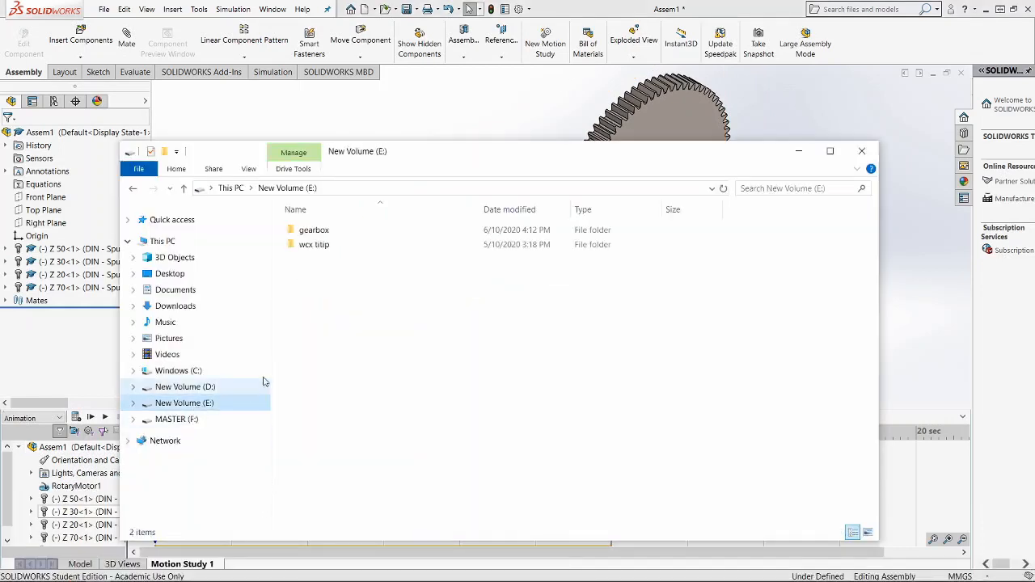
{"action": "double_click", "coordinate": [316, 237]}
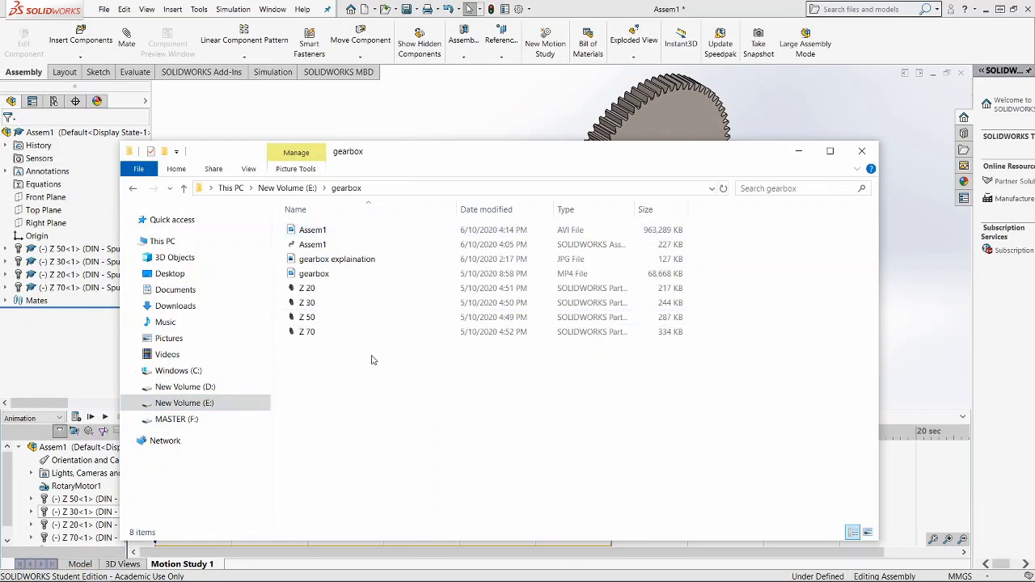
{"action": "double_click", "coordinate": [309, 233]}
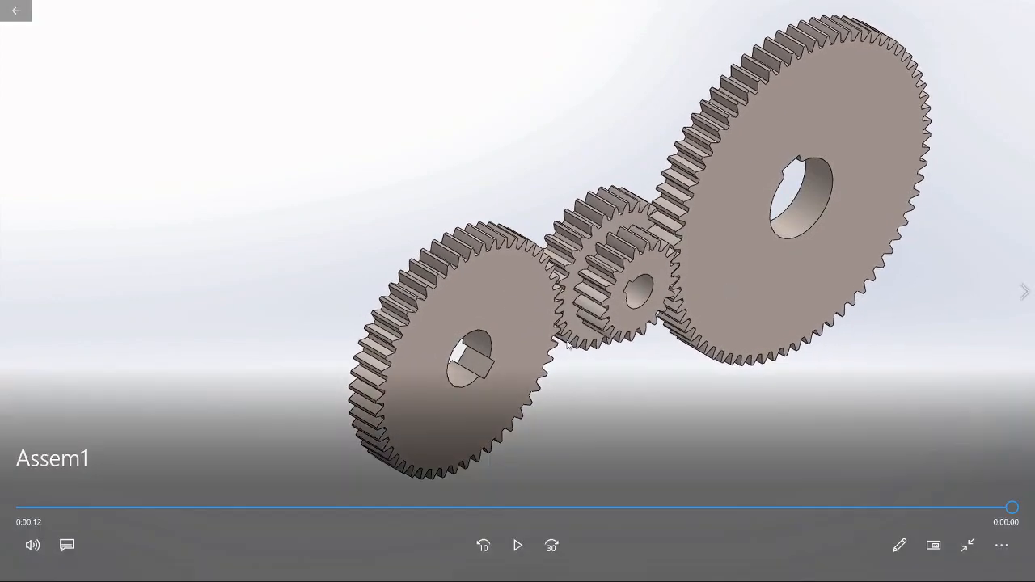
{"action": "left_click", "coordinate": [517, 546]}
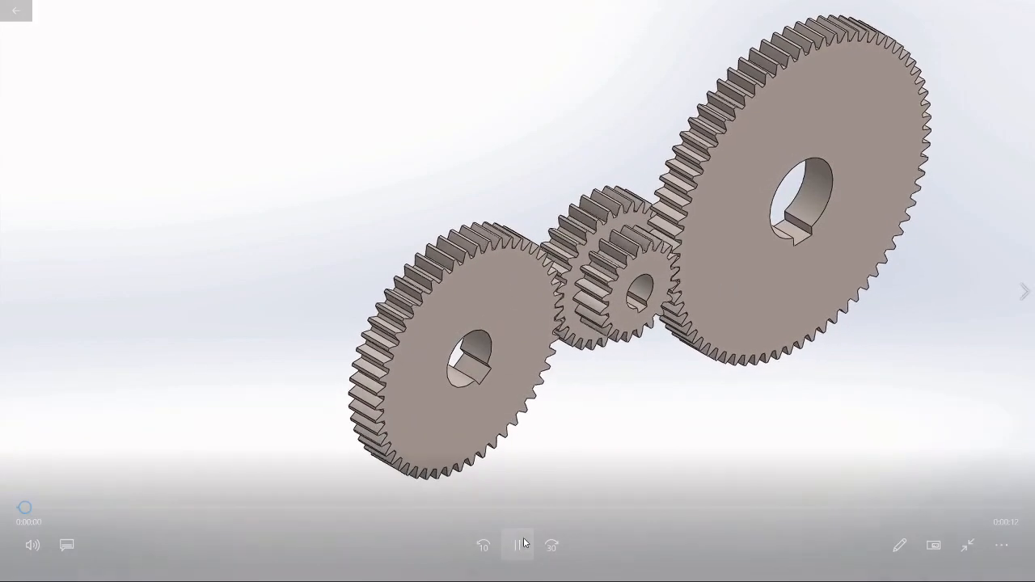
{"action": "mouse_move", "coordinate": [555, 499]}
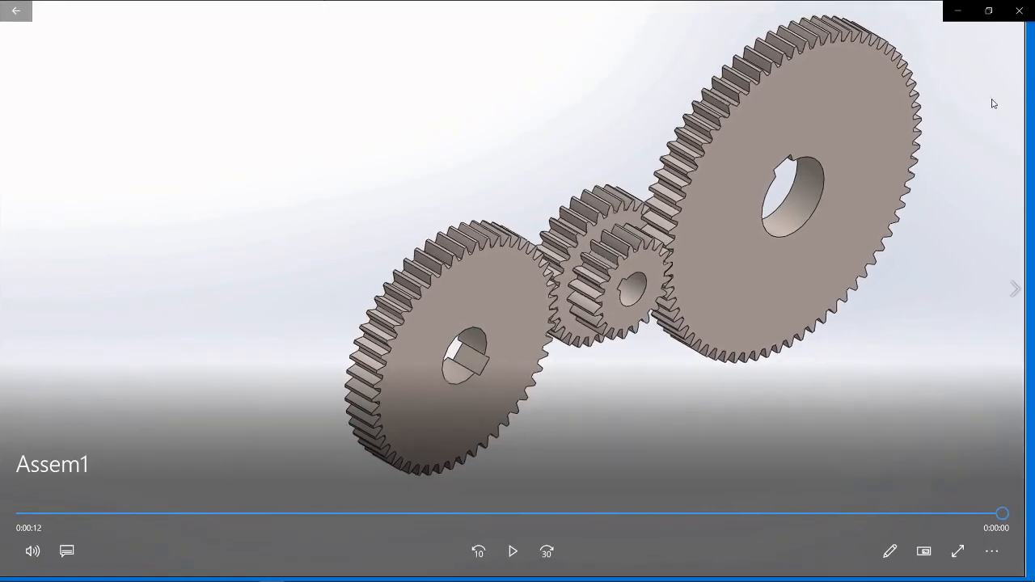
Close the video player and the gearbox folder window, and return from the motion study to the assembly model.
{"action": "left_click", "coordinate": [1021, 12]}
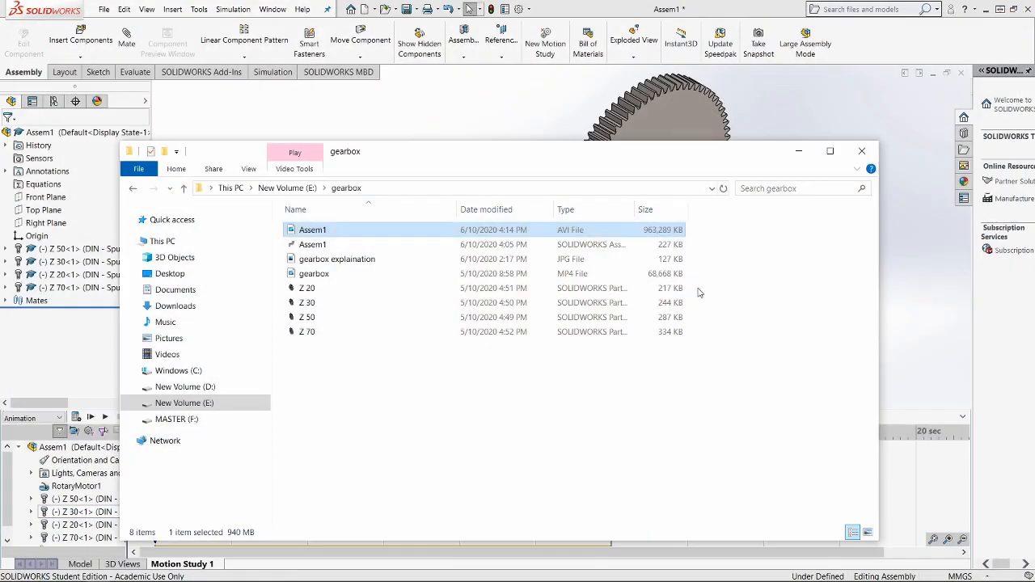
{"action": "left_click", "coordinate": [863, 151]}
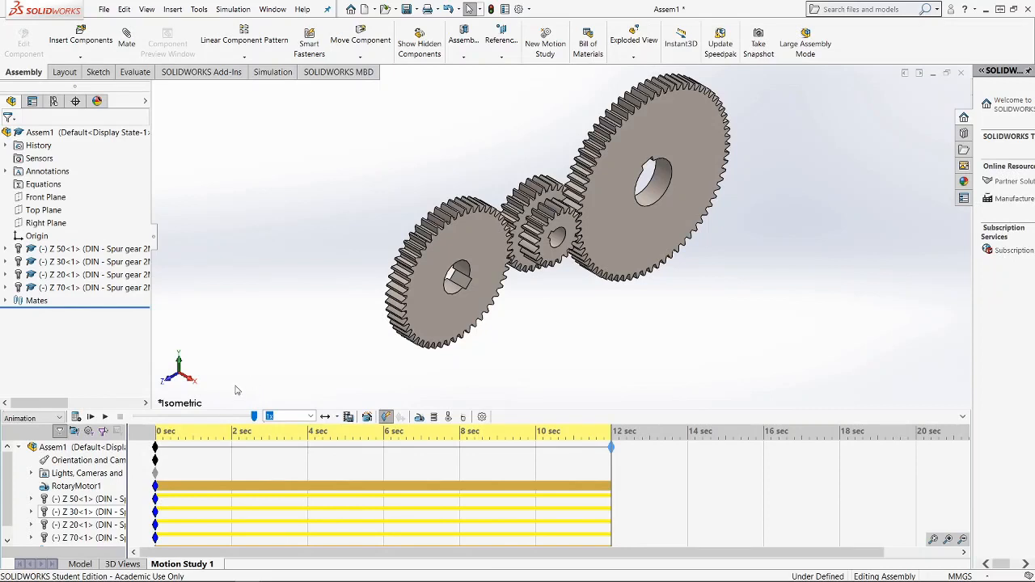
{"action": "left_click", "coordinate": [82, 565]}
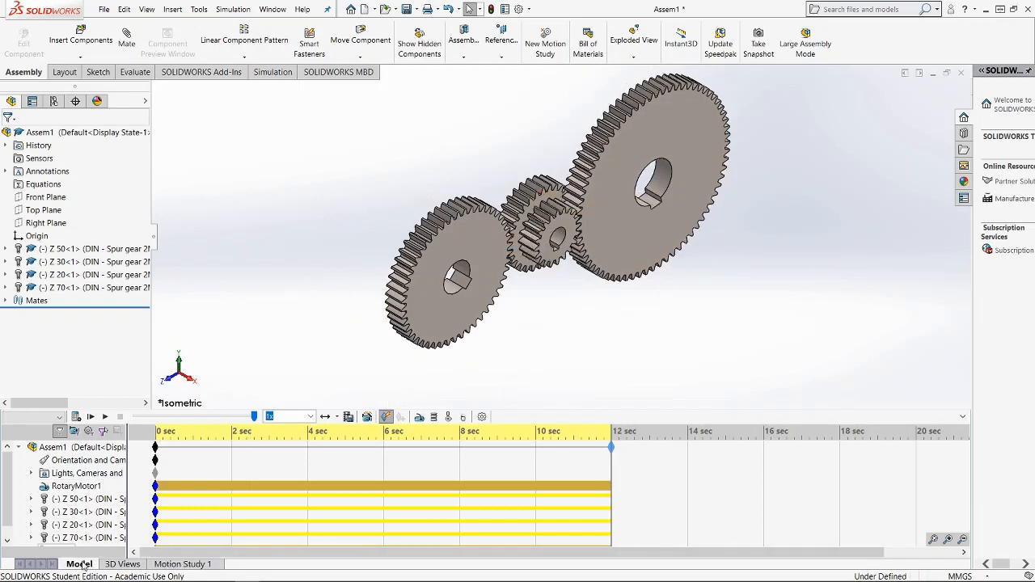